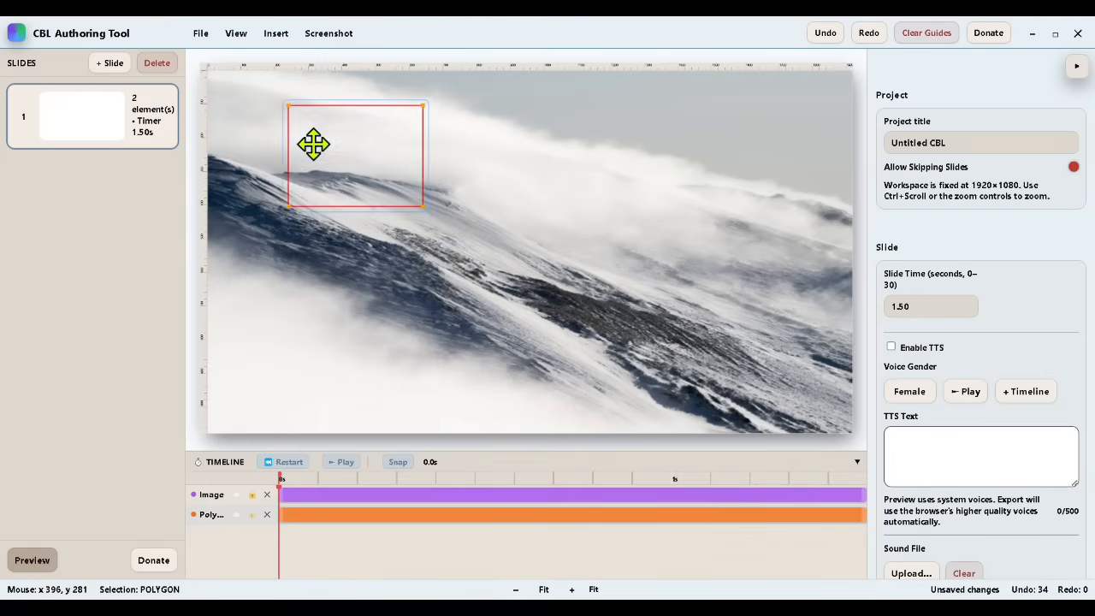
Step: Reshape the polygon into a 400×1080 triangle at the slide's left edge and fill it with grey RGB 141, 146, 158
drag(343, 171, 151, 481)
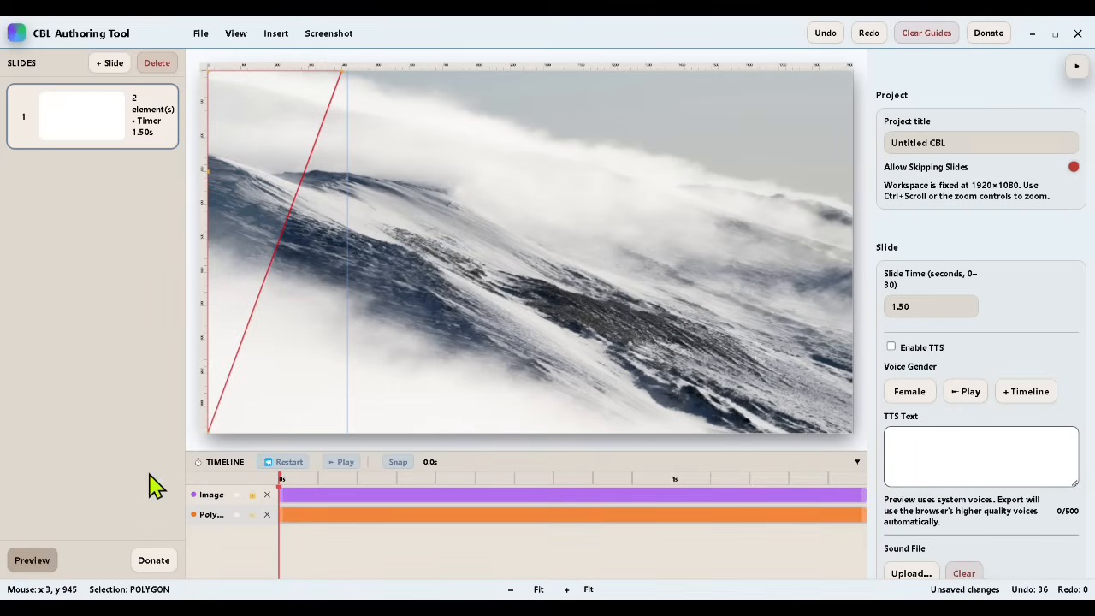
scroll(953, 386, down, 6)
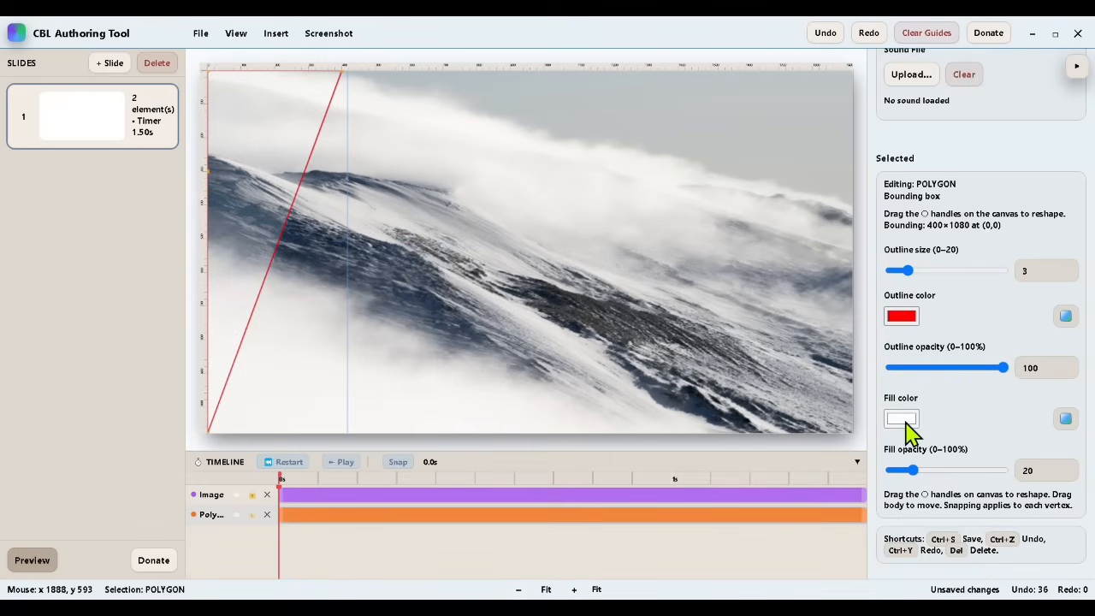
click(904, 419)
click(898, 345)
click(722, 366)
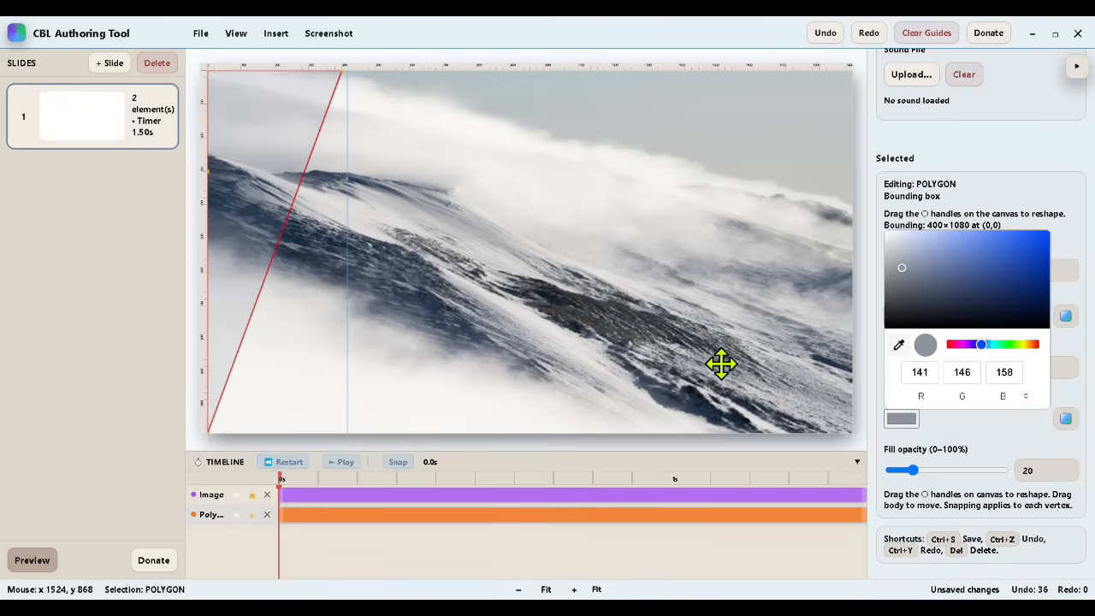
click(971, 428)
Step: Set the left polygon's outline opacity to 0% and check the slide in the preview
mouse_move(902, 496)
mouse_down()
mouse_move(925, 486)
mouse_move(912, 486)
mouse_up()
drag(1004, 367, 574, 282)
click(574, 281)
click(37, 566)
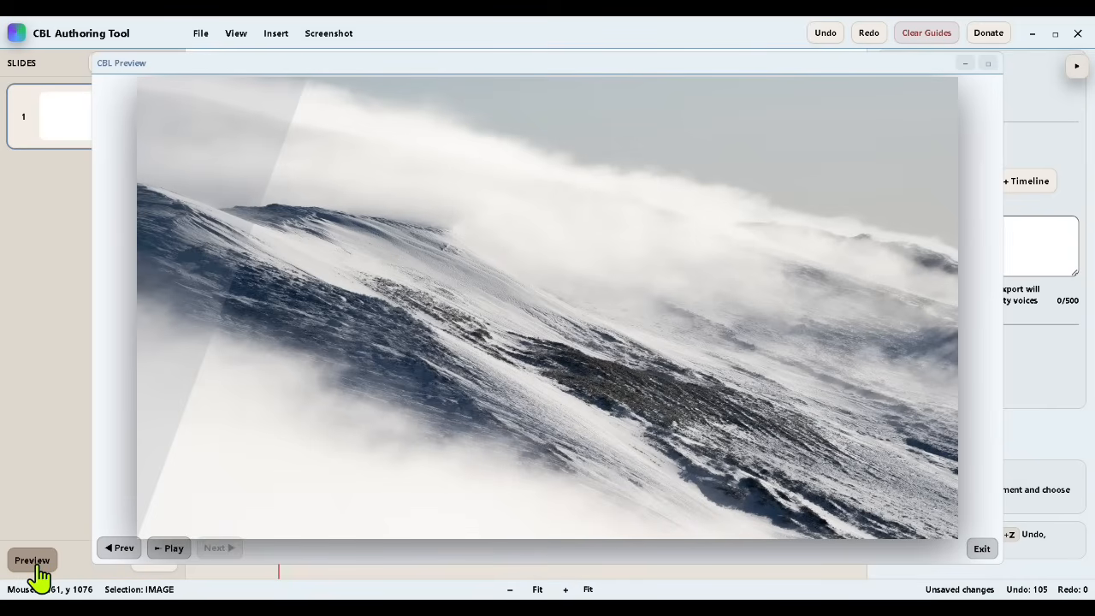
click(981, 549)
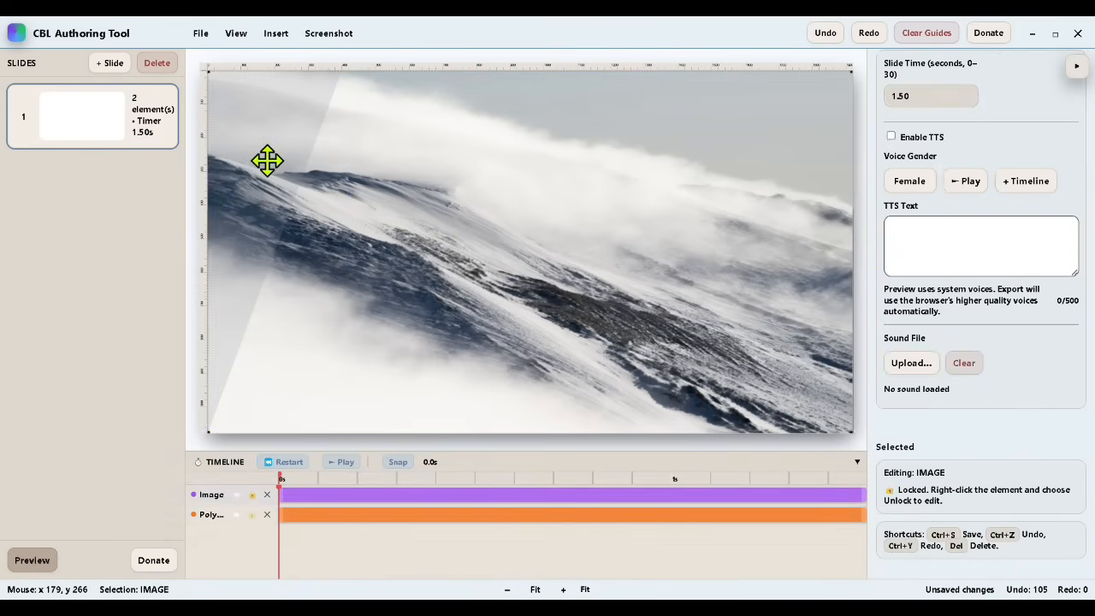
Step: Set the left polygon's fill opacity to 45%
click(259, 160)
drag(914, 484, 941, 484)
click(551, 249)
Step: Duplicate the left polygon and move the copy to the slide's right edge, at about x 1514
click(281, 154)
right_click(281, 154)
click(311, 209)
drag(288, 205, 782, 149)
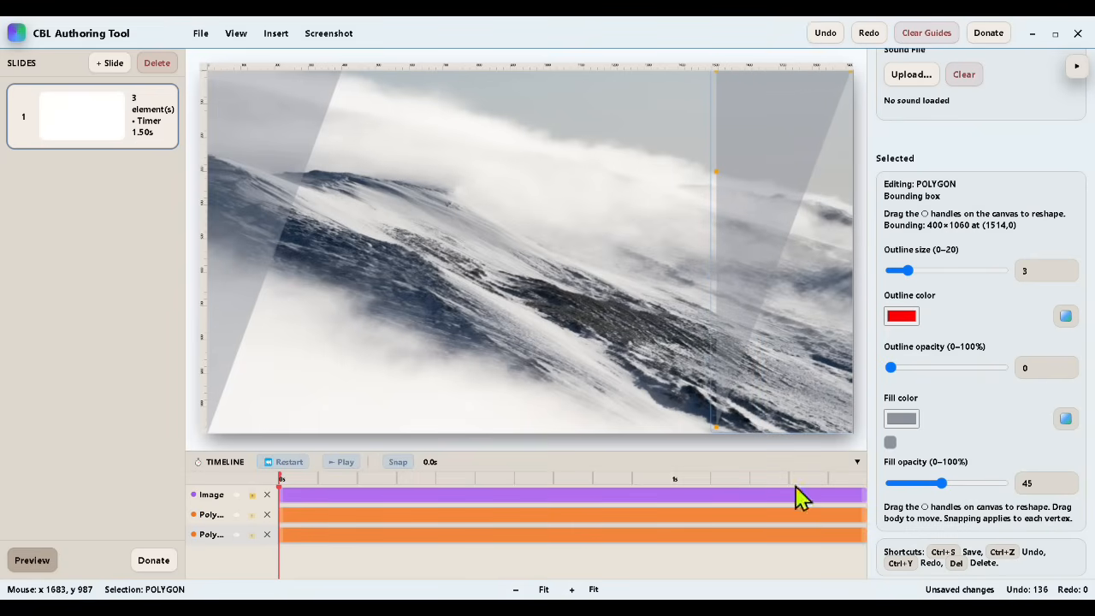
Step: Reshape the copied polygon into a triangle along the slide's right edge, slanting parallel to the left one, and preview the slide
drag(854, 72, 928, 453)
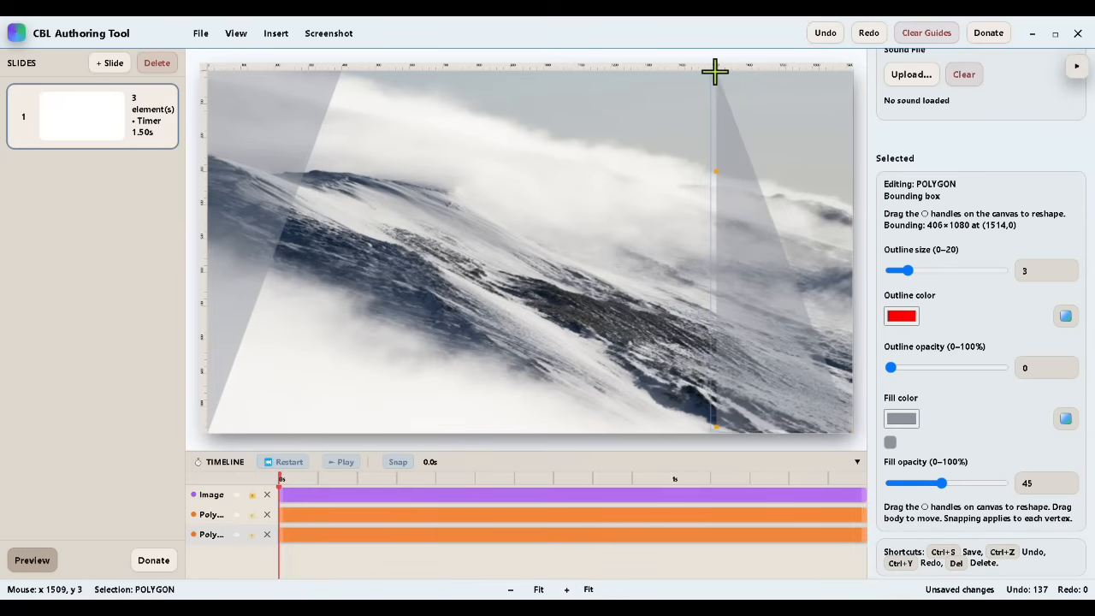
drag(714, 71, 873, 46)
drag(719, 175, 716, 444)
drag(795, 364, 277, 393)
drag(341, 104, 354, 54)
drag(317, 131, 845, 283)
click(642, 298)
click(30, 560)
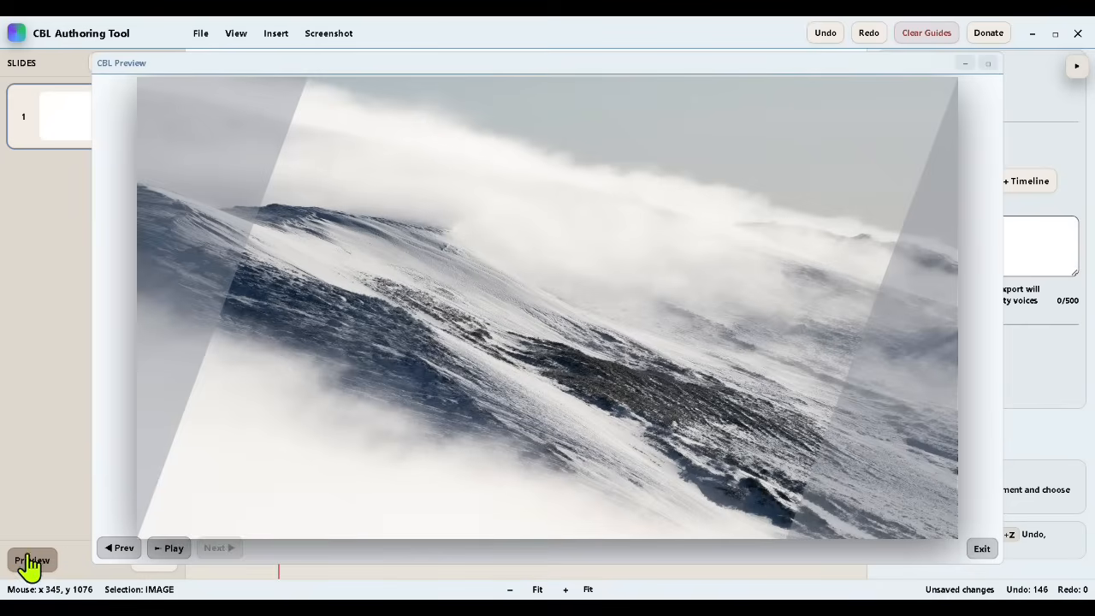
click(981, 549)
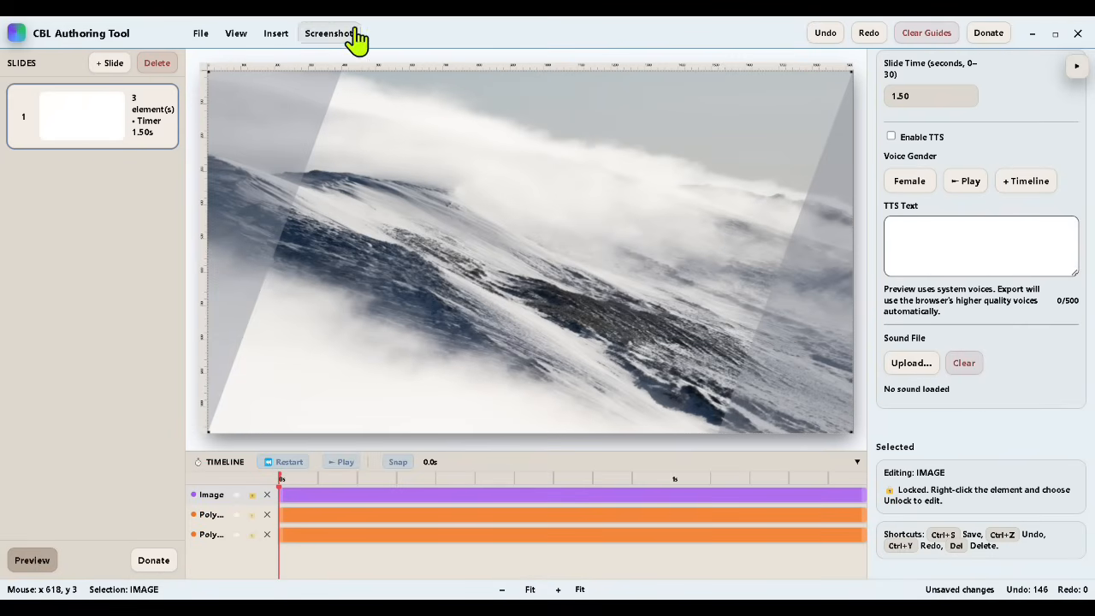
Step: Save the project over the existing Demo_Save.json file
click(200, 33)
click(205, 97)
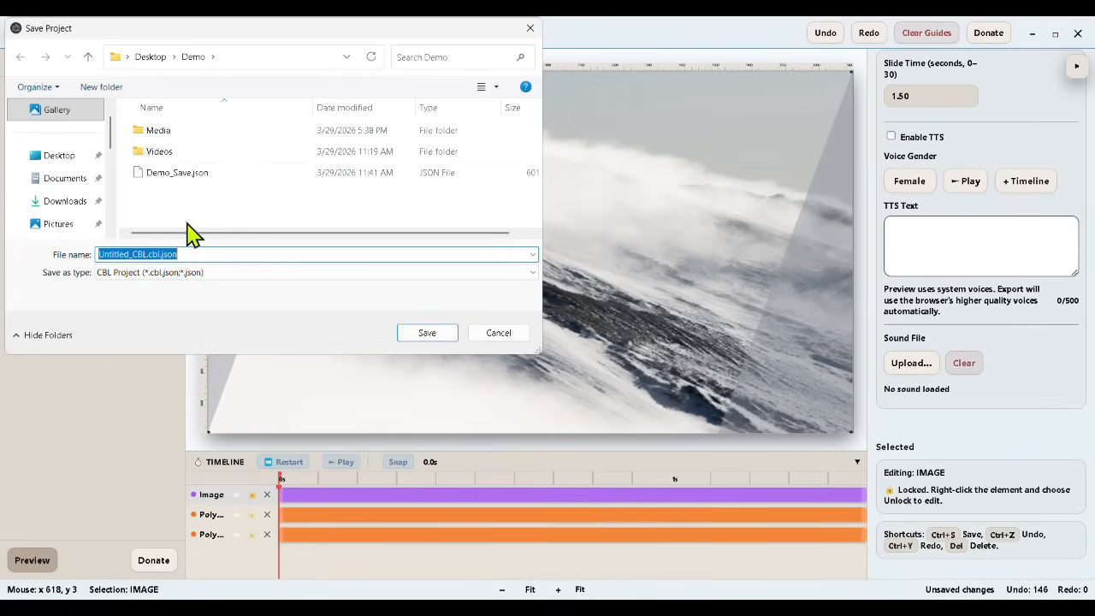
double_click(190, 178)
click(593, 316)
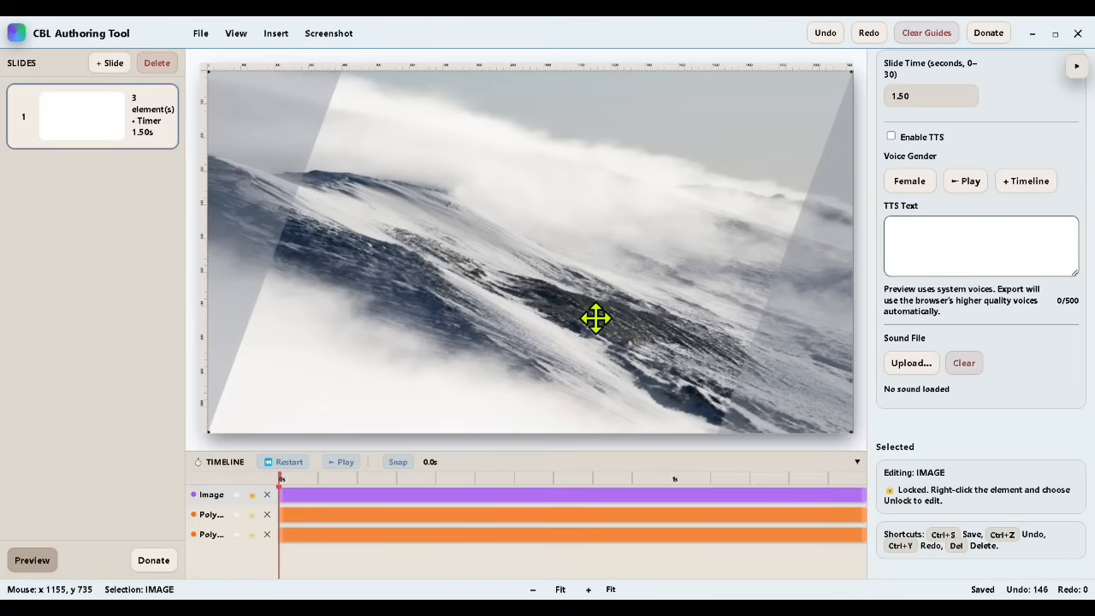
Step: Insert a box, center it on the slide and widen it to about 1609×160 across the middle
click(276, 33)
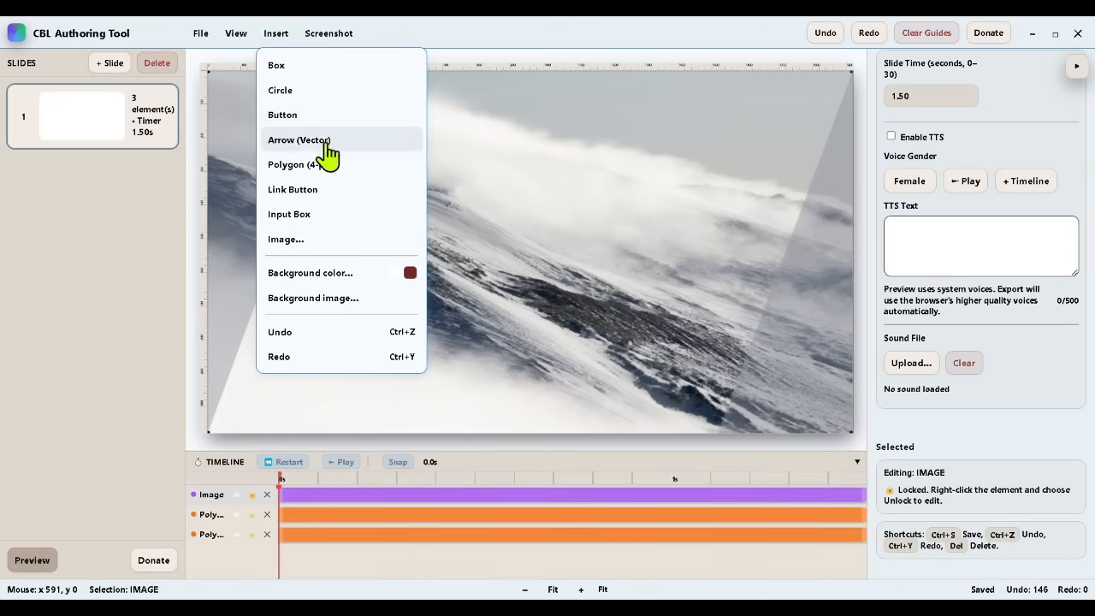
click(276, 65)
right_click(369, 164)
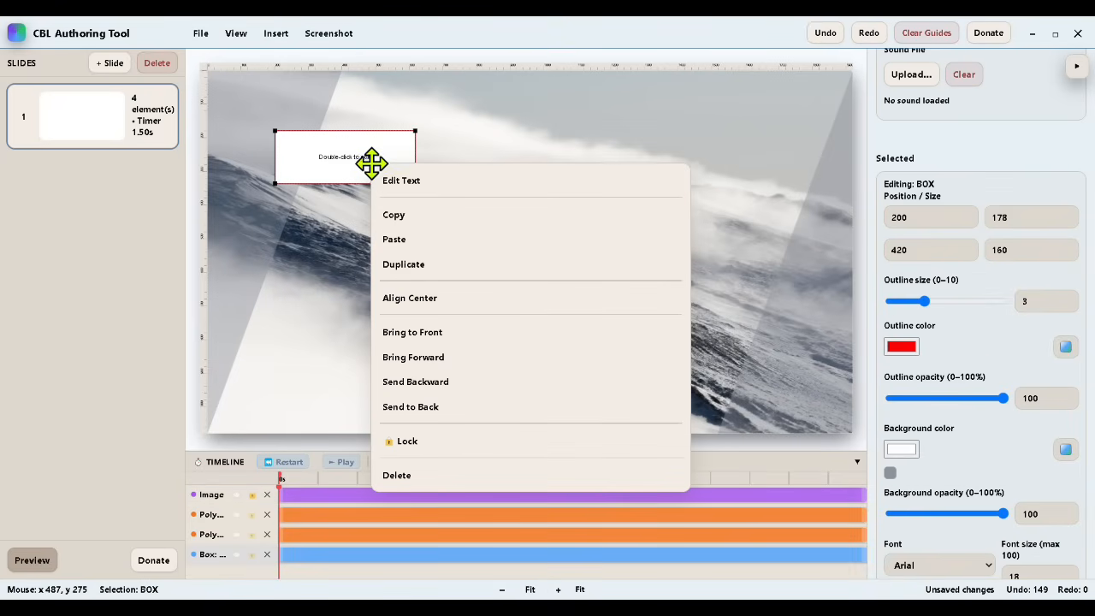
click(415, 298)
drag(455, 254, 268, 270)
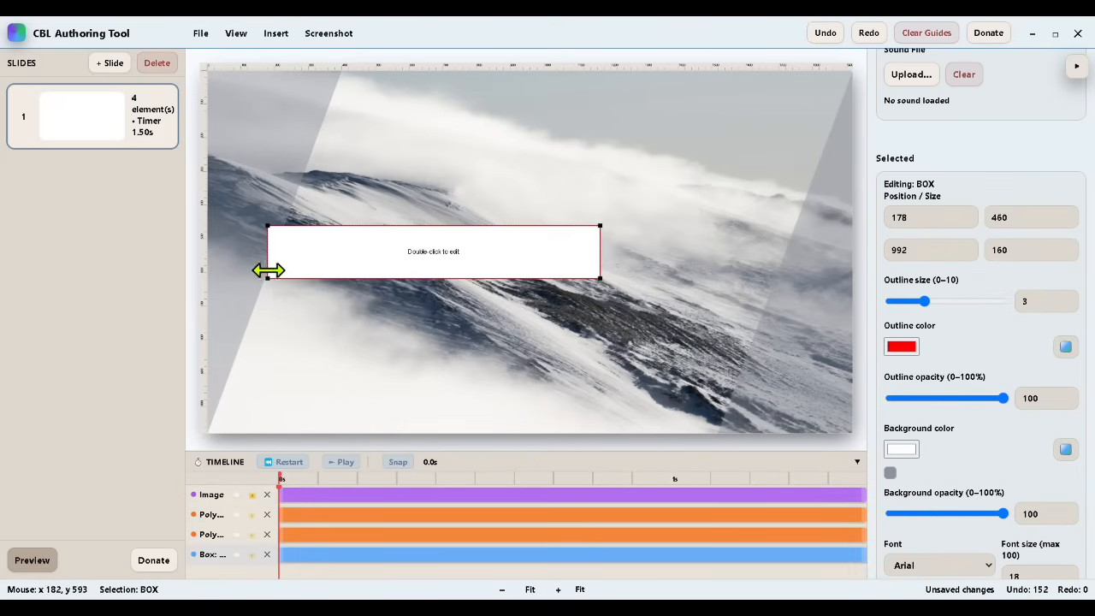
drag(602, 254, 807, 247)
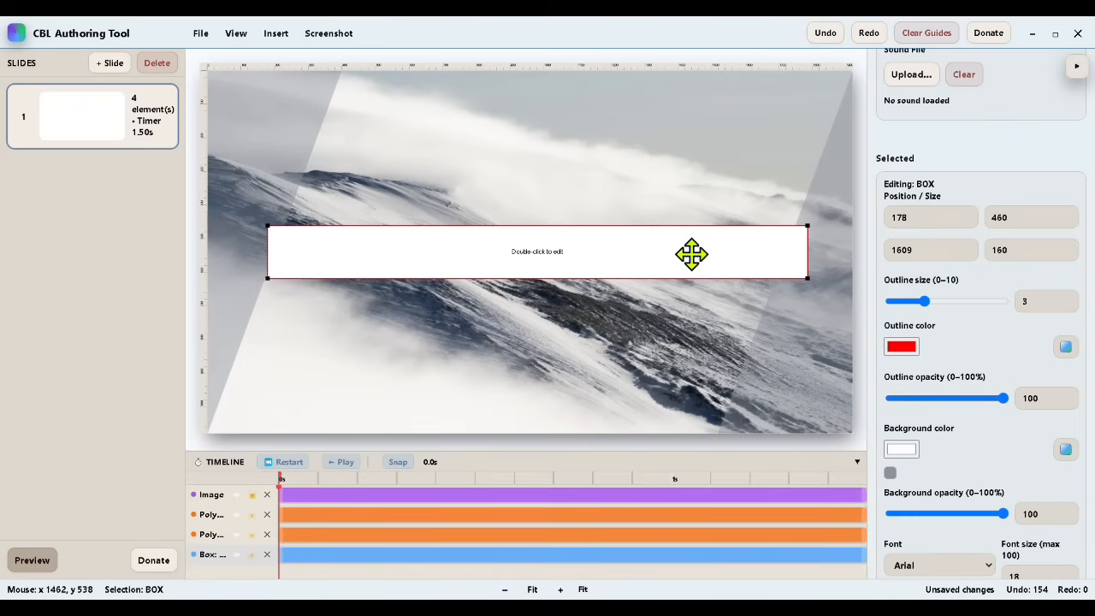
Step: Set the box's font size to 75 and reduce its height to about 111
double_click(548, 251)
scroll(895, 357, down, 5)
click(1035, 276)
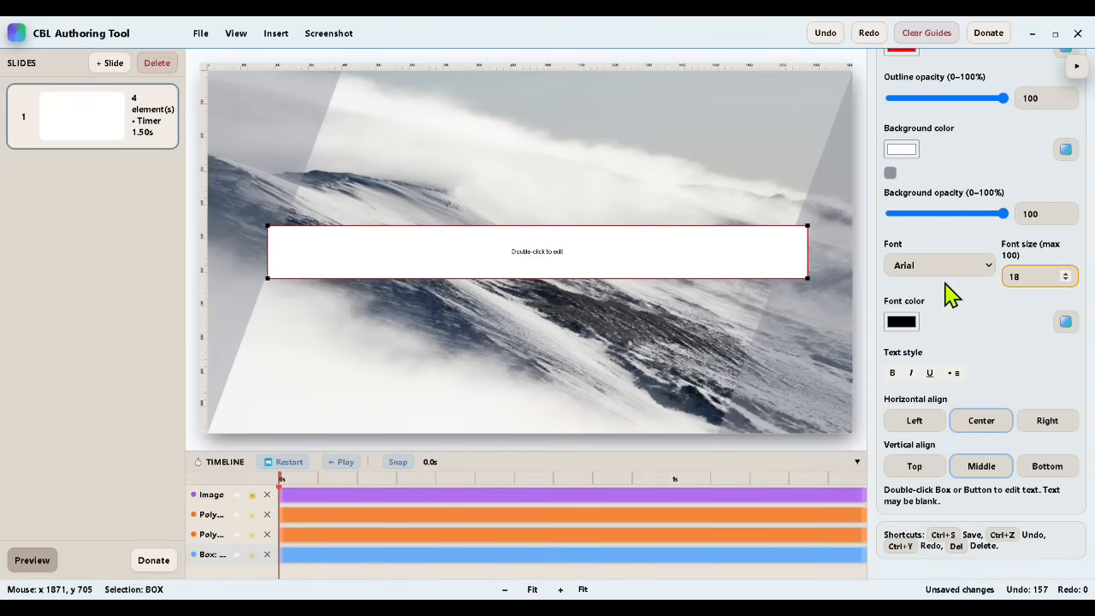
text(7)
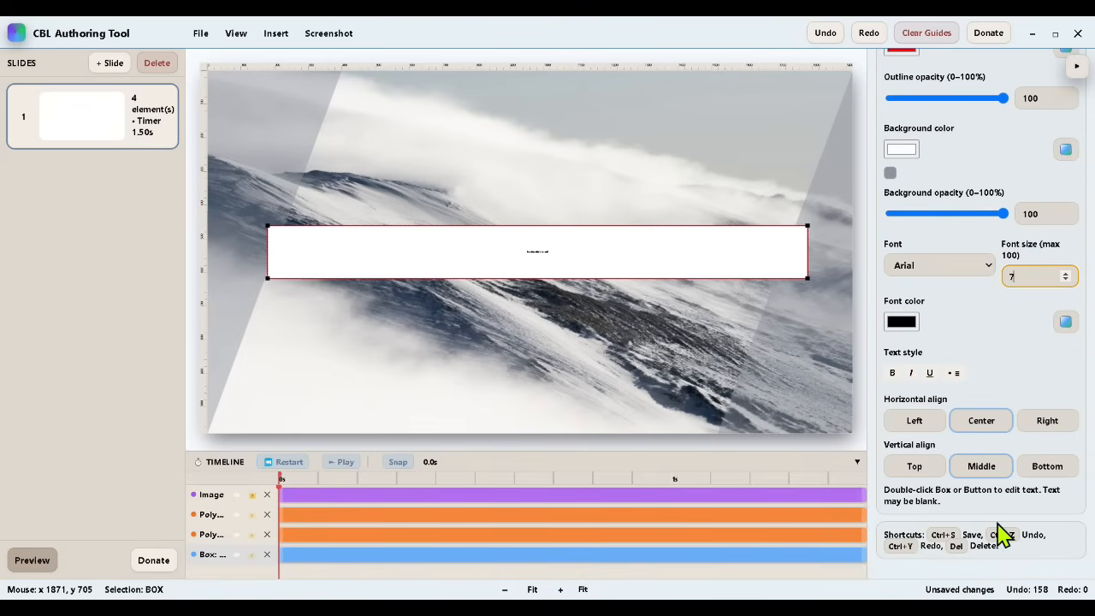
text(5)
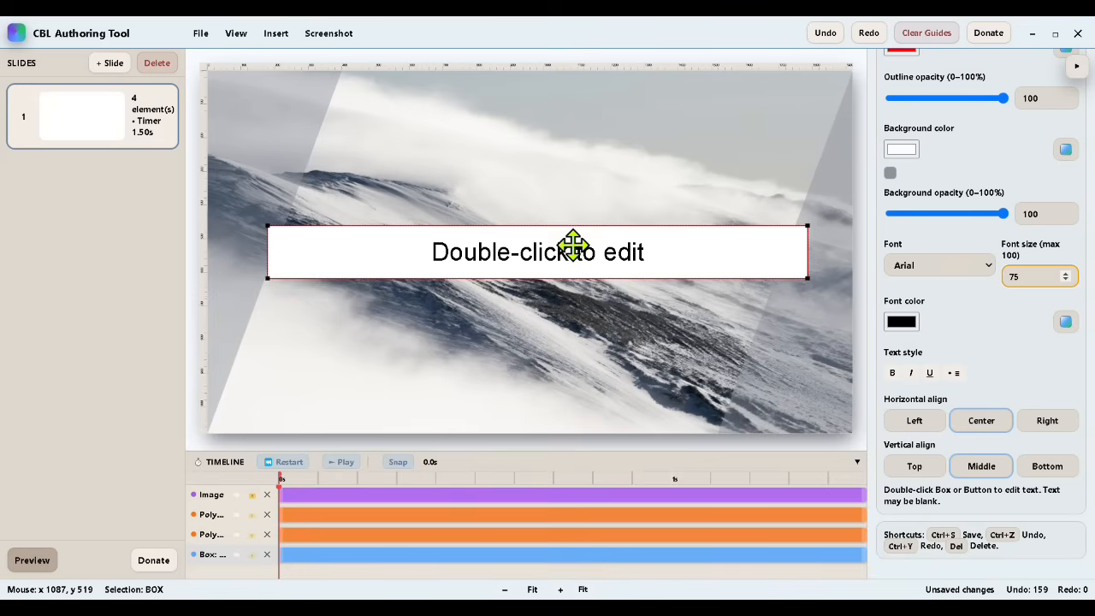
drag(550, 275, 547, 248)
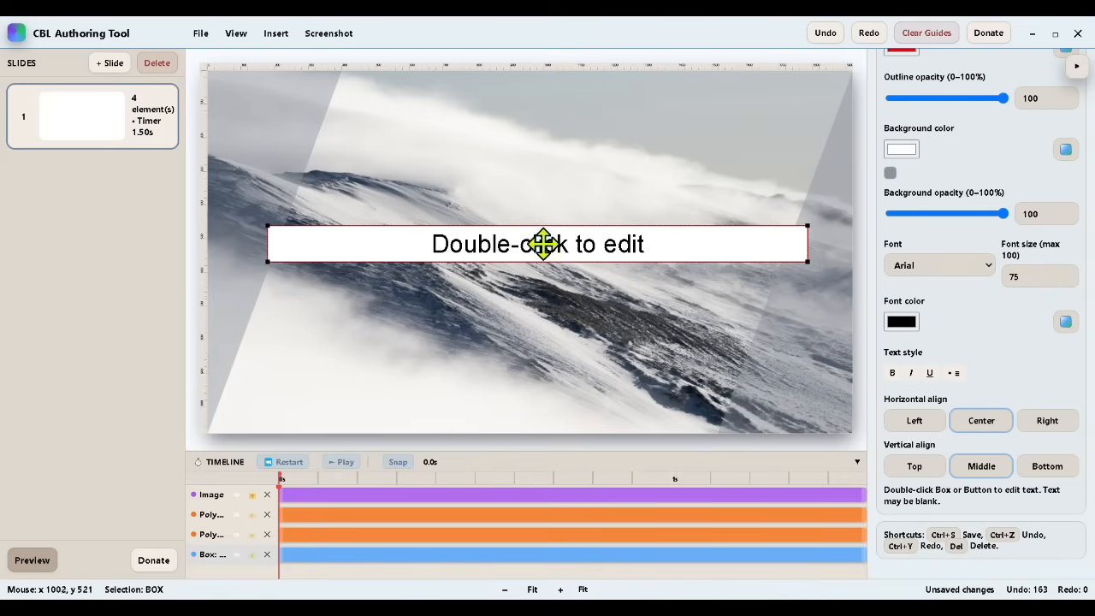
Step: Replace the box's placeholder text with "CBL Authoring Tool Demo"
double_click(543, 244)
text(CB)
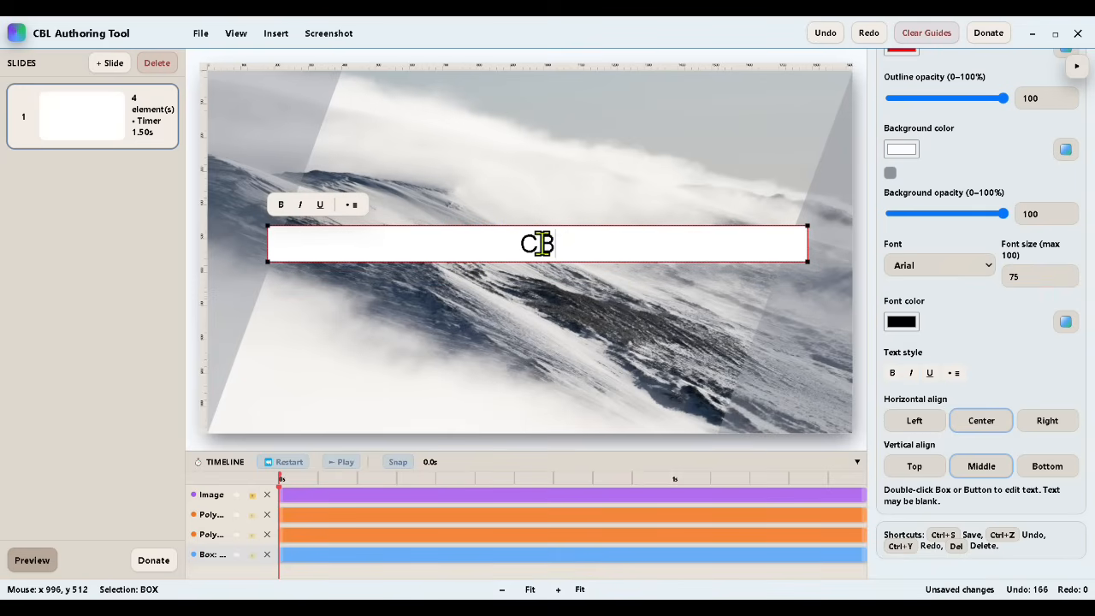
text(L Authoring )
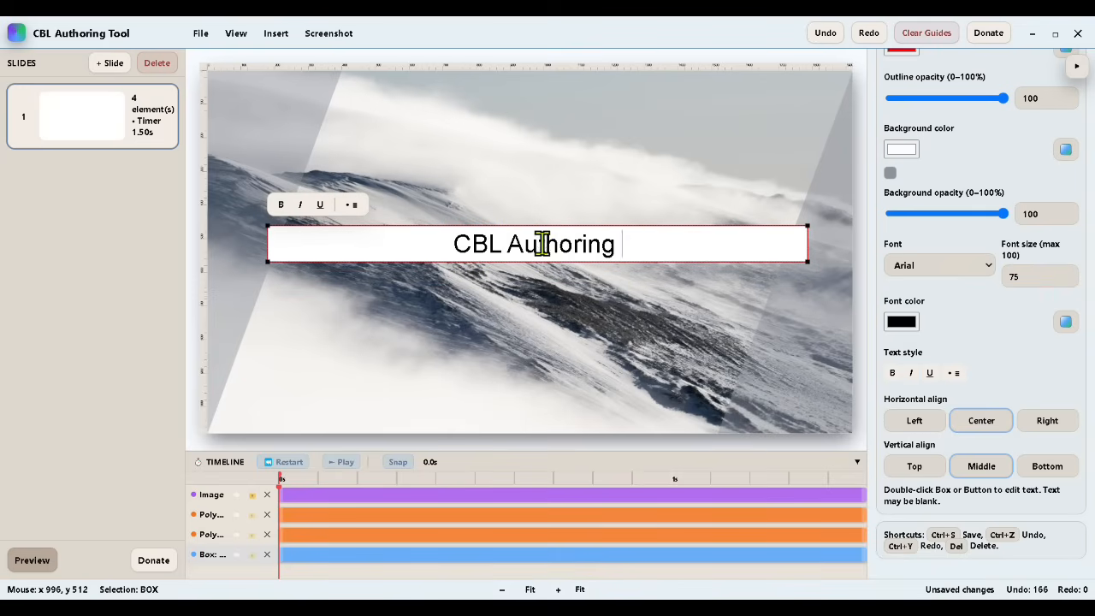
text(Tool Demo)
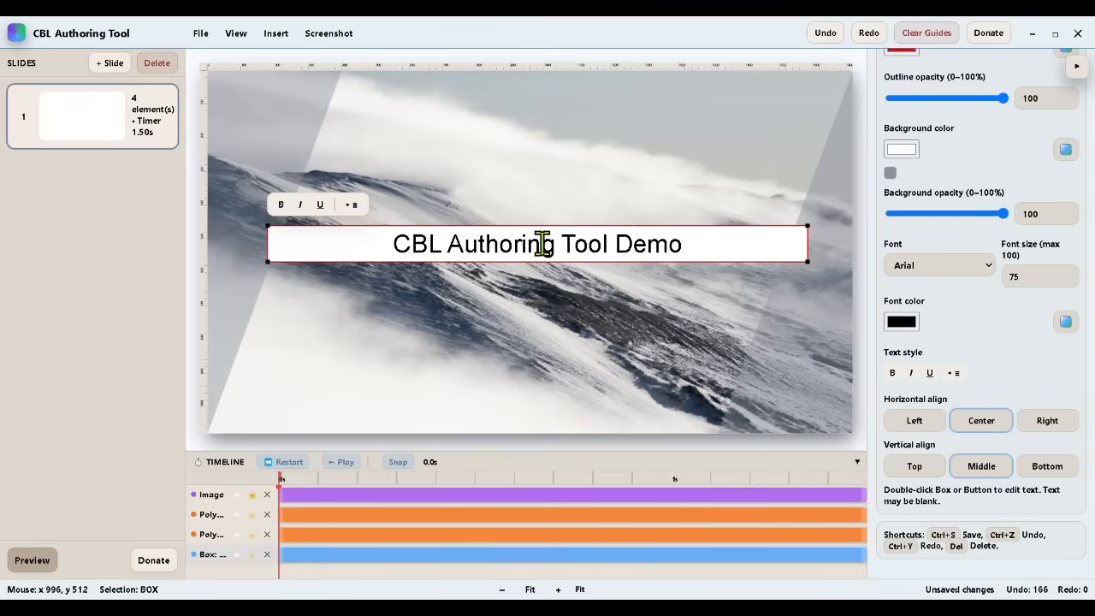
click(557, 317)
click(764, 237)
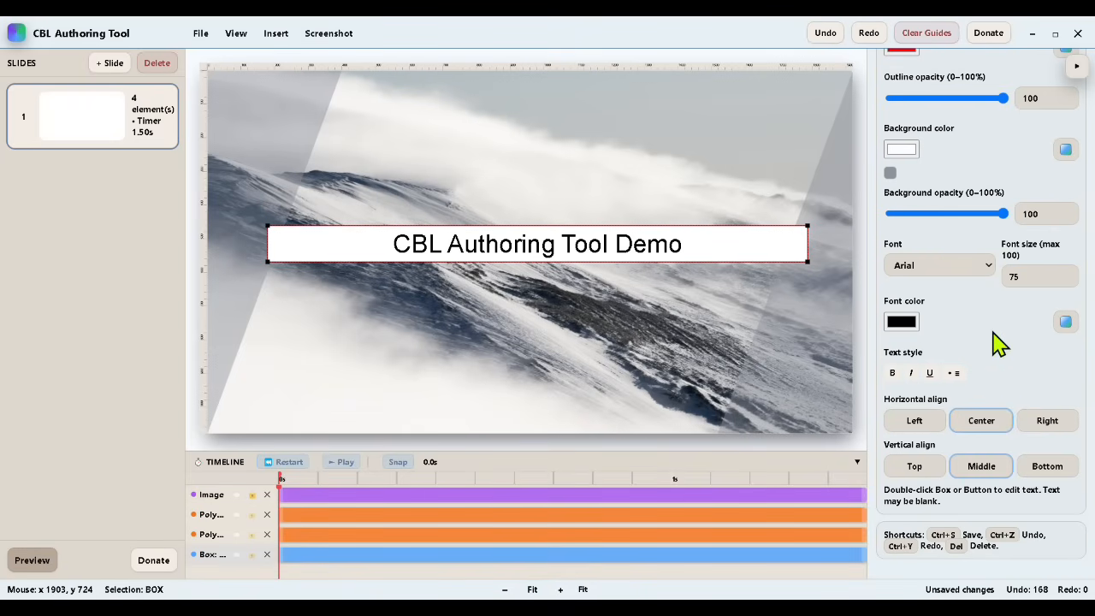
Step: Set the title box's outline opacity to 0% and its background opacity to 52%
scroll(999, 344, up, 3)
drag(1005, 246, 860, 261)
drag(1003, 356, 952, 368)
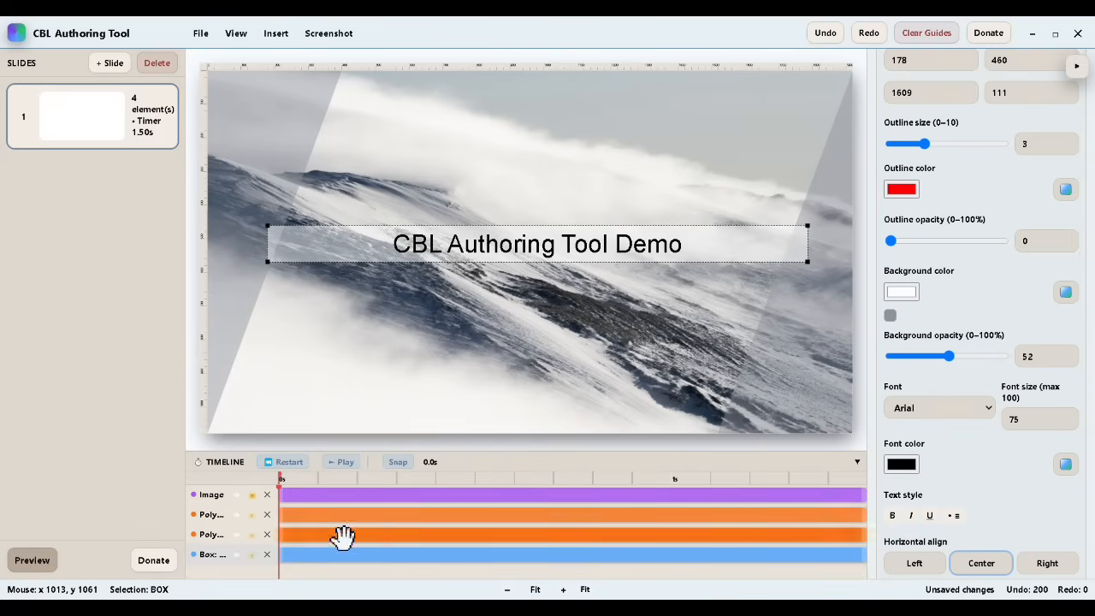
Step: Enter "Welcome to my CBL authoring tool demonstration." as the slide's TTS text and play it
scroll(932, 275, up, 10)
click(923, 442)
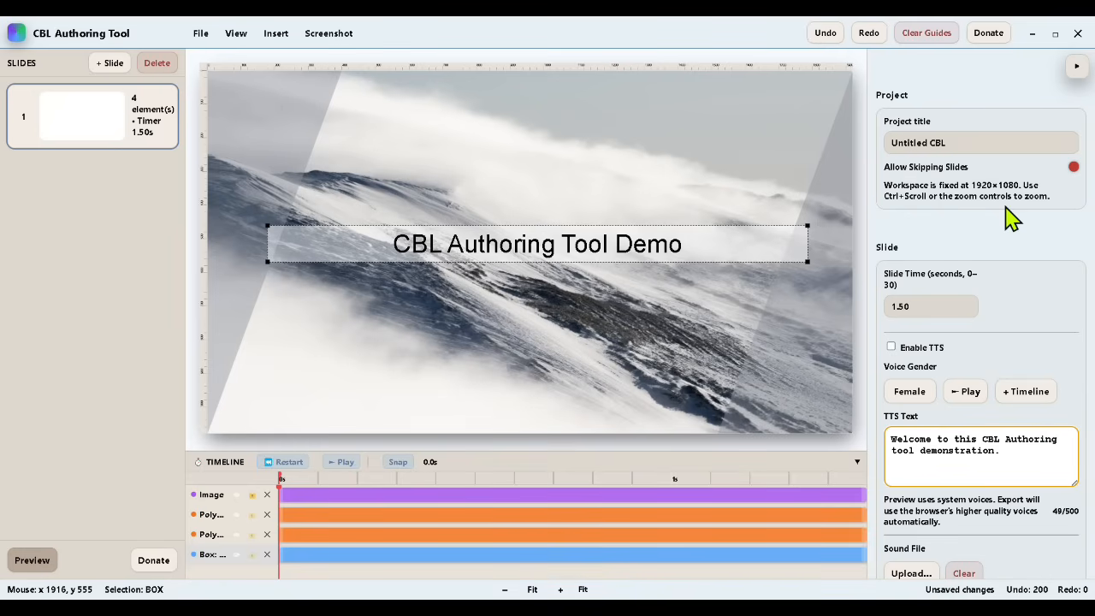
double_click(958, 442)
text(my)
click(967, 394)
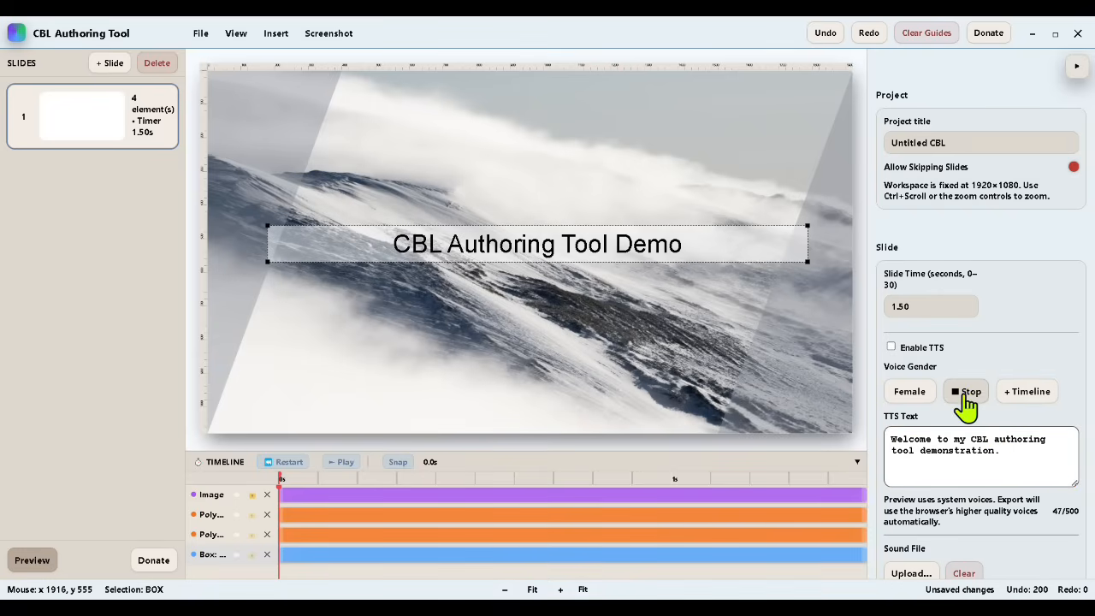
Step: Add a comma after "Welcome" in the TTS text, switch to the male voice and play it
click(941, 464)
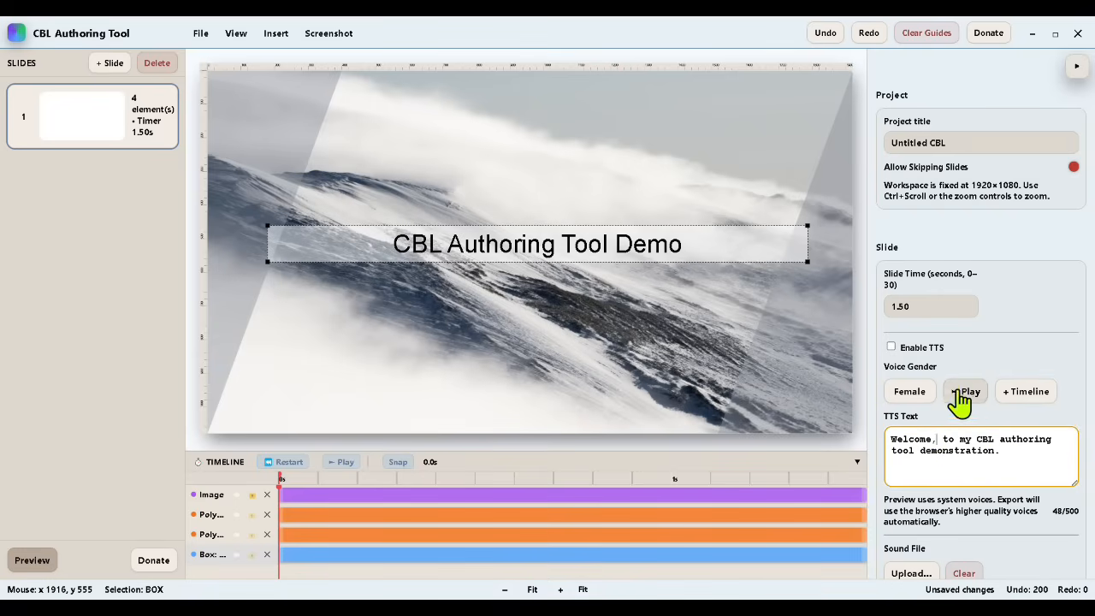
click(925, 399)
click(964, 396)
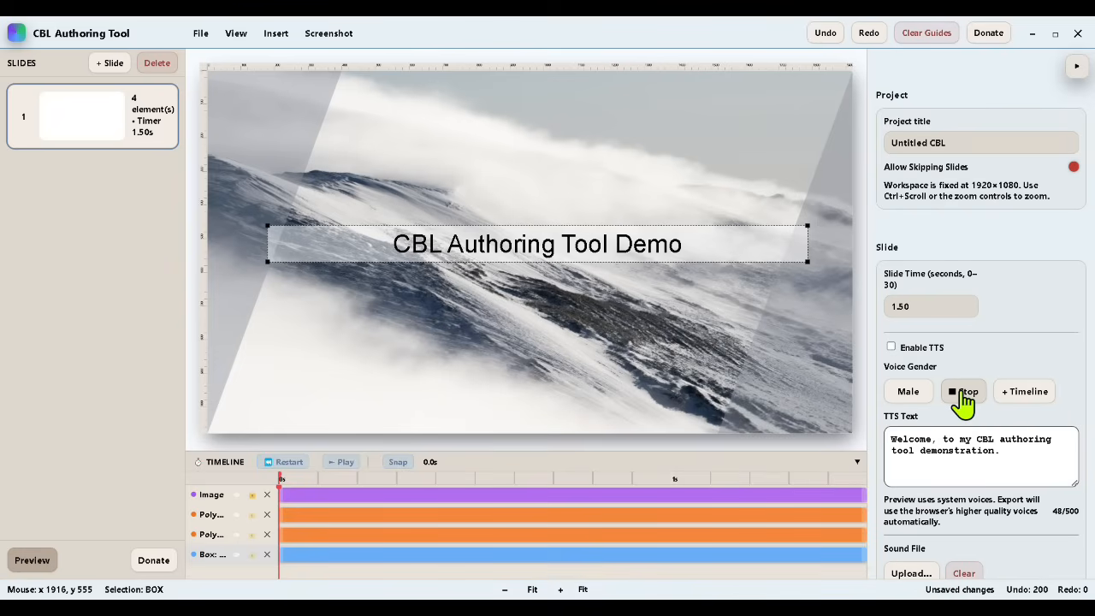
Step: Enable TTS for the slide and set the slide time to 6 seconds
click(891, 347)
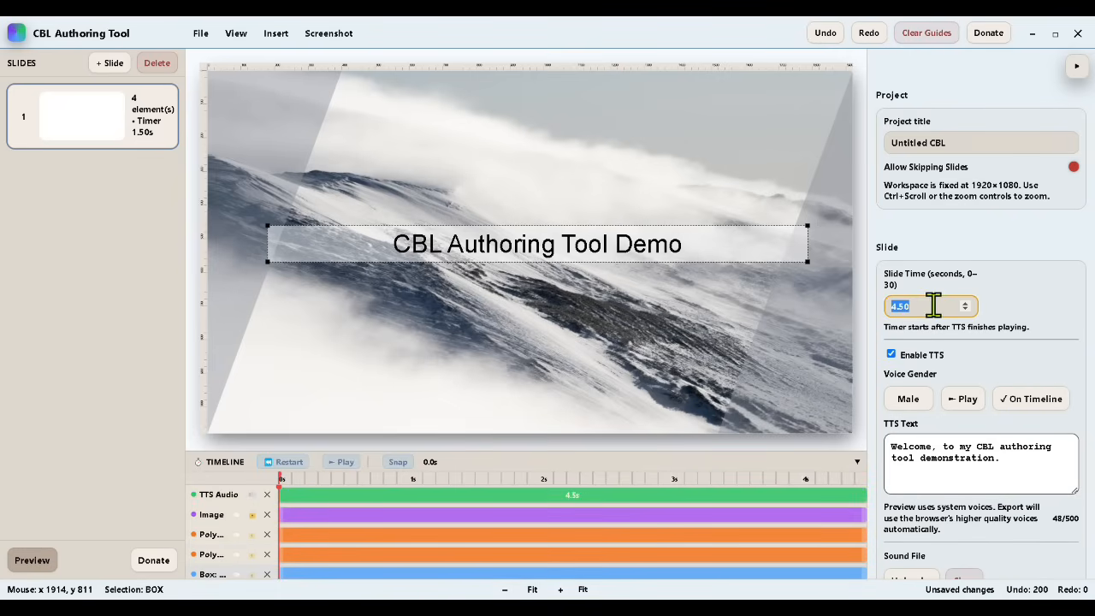
text(6)
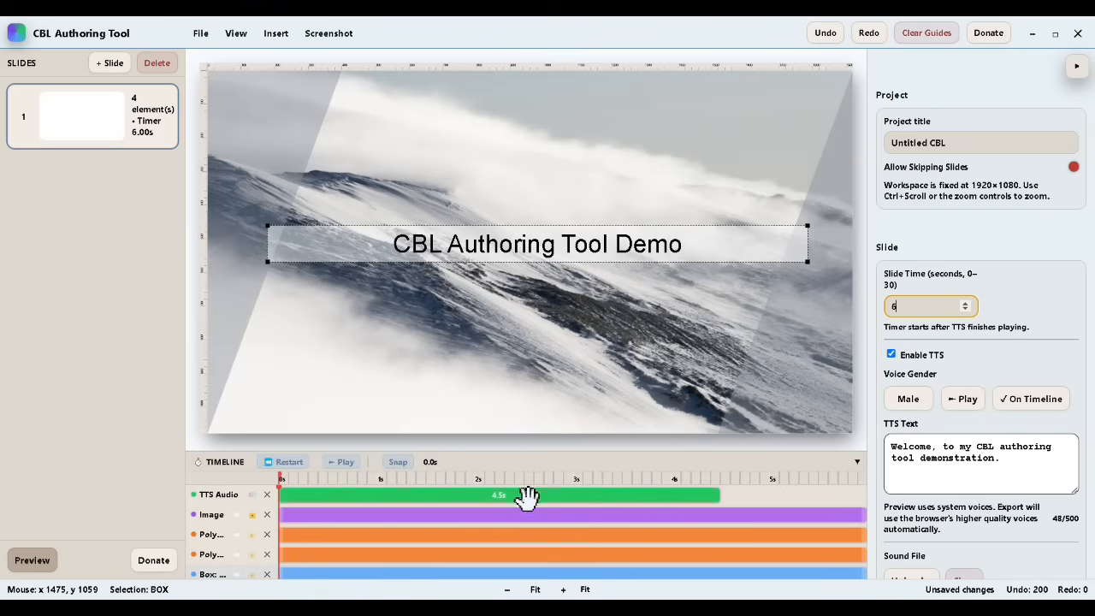
Step: Turn on timeline snapping and set both the TTS audio and the title box to start at about 1.1 s
drag(522, 496, 591, 497)
click(398, 462)
drag(420, 492, 460, 489)
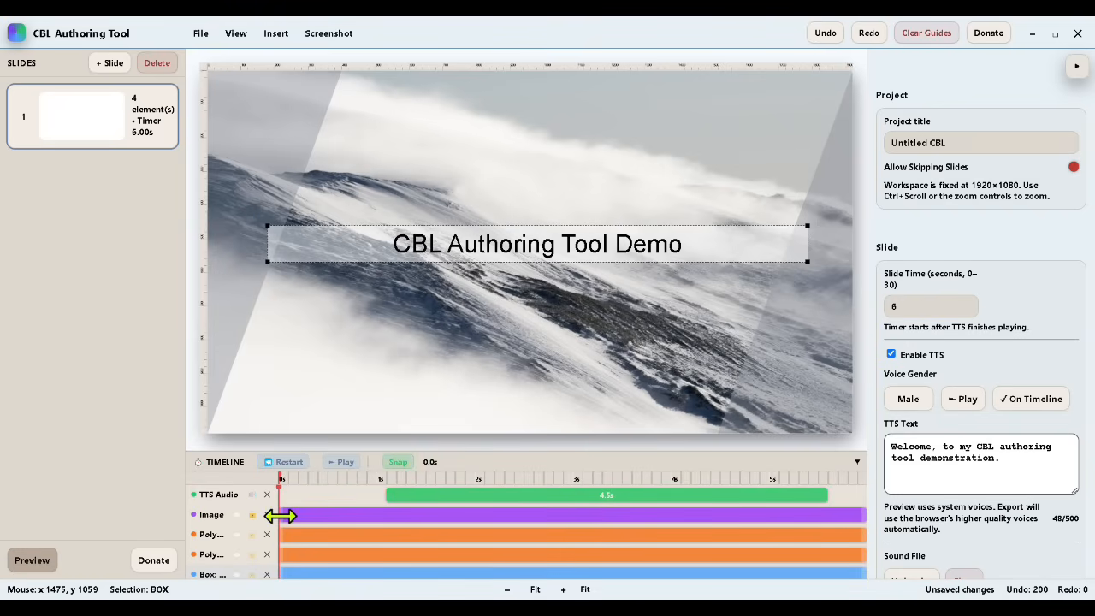
click(373, 237)
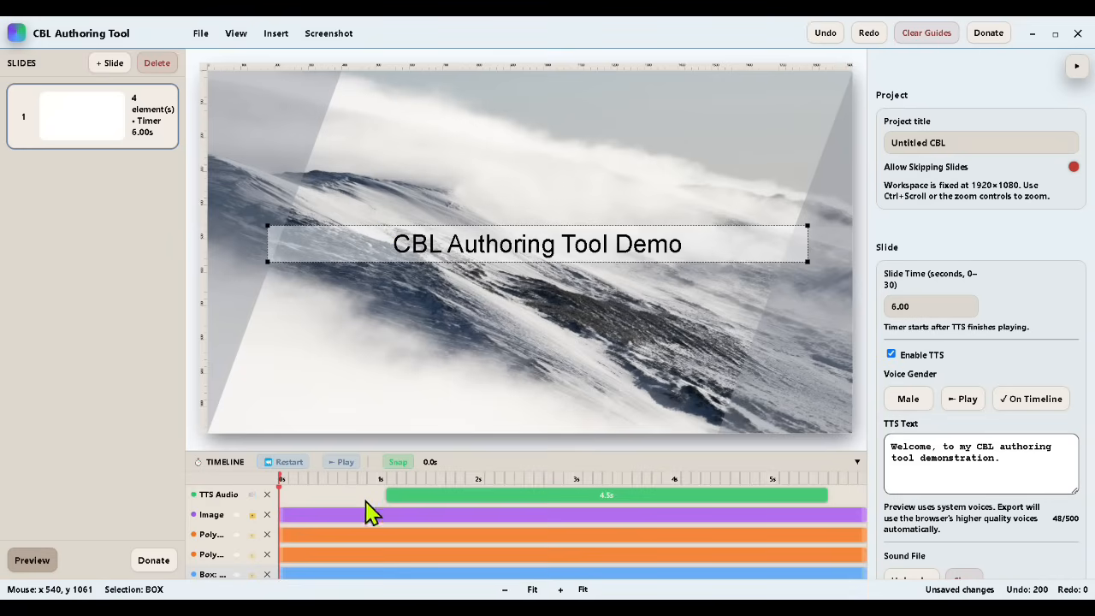
scroll(375, 510, down, 1)
drag(317, 567, 390, 568)
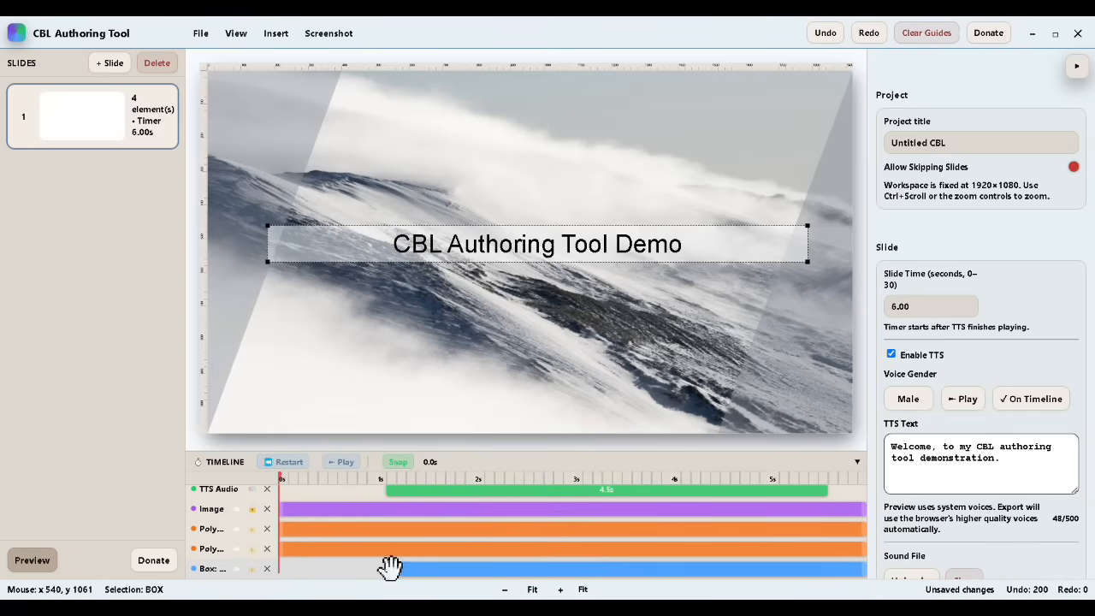
Step: Play the slide in the preview to check the title and narration timing, and exit the preview
click(28, 562)
click(171, 549)
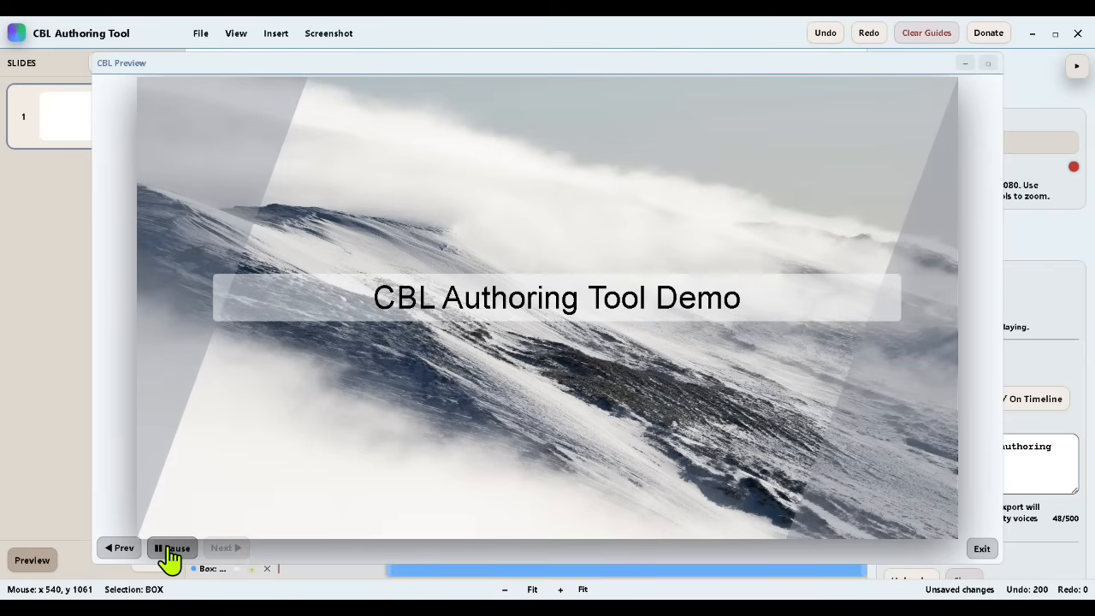
click(983, 548)
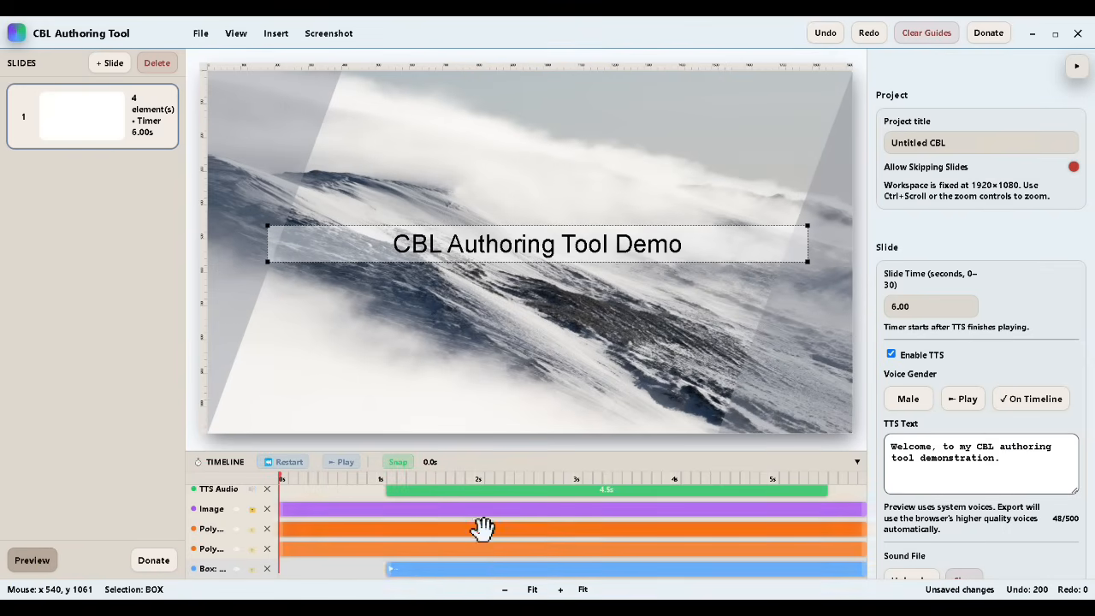
Step: Save the project and check the title slide in the preview
right_click(465, 563)
click(200, 33)
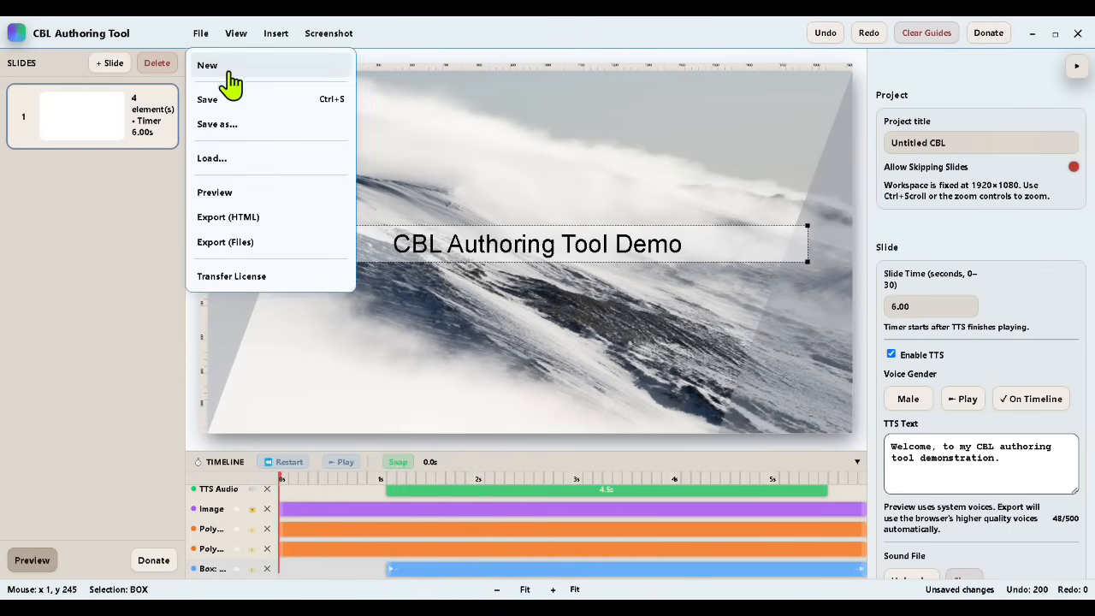
click(214, 99)
click(31, 560)
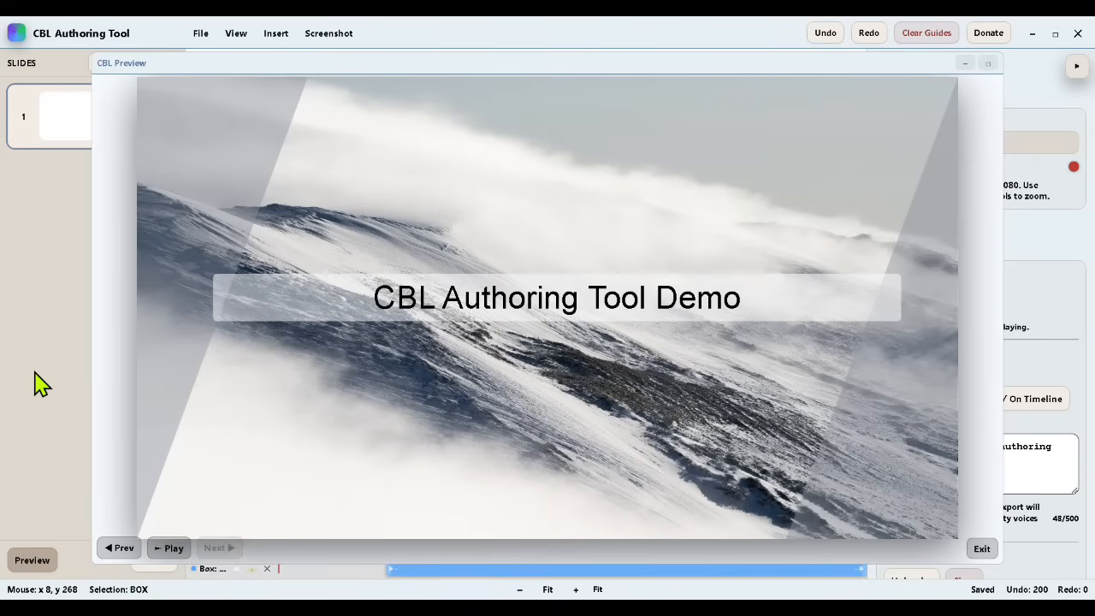
click(982, 552)
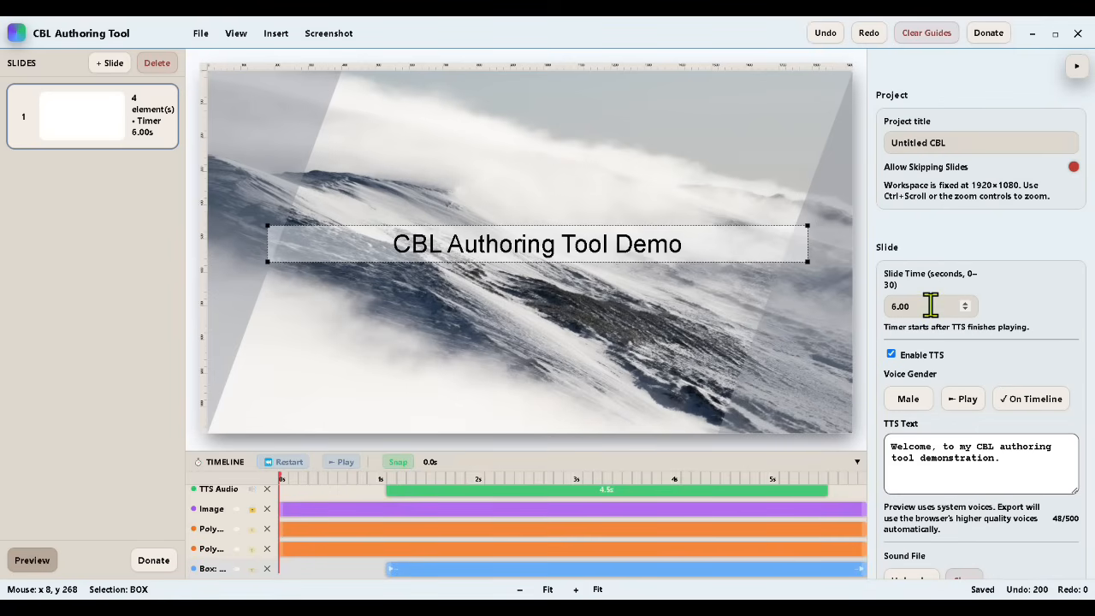
Step: Set the slide time to 7 seconds and duplicate the slide
text(7)
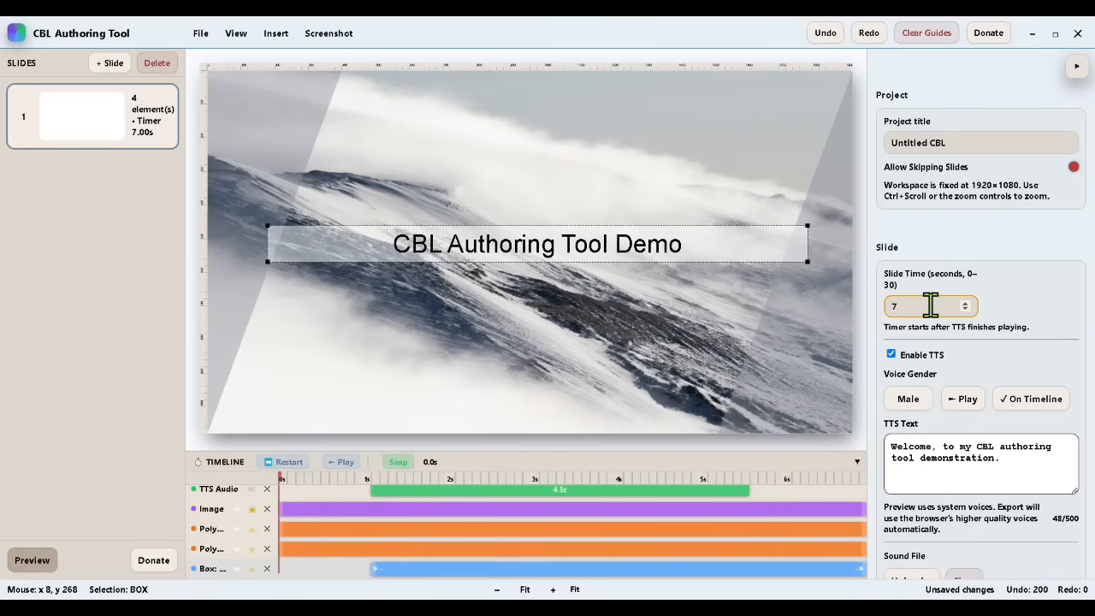
right_click(70, 138)
click(107, 202)
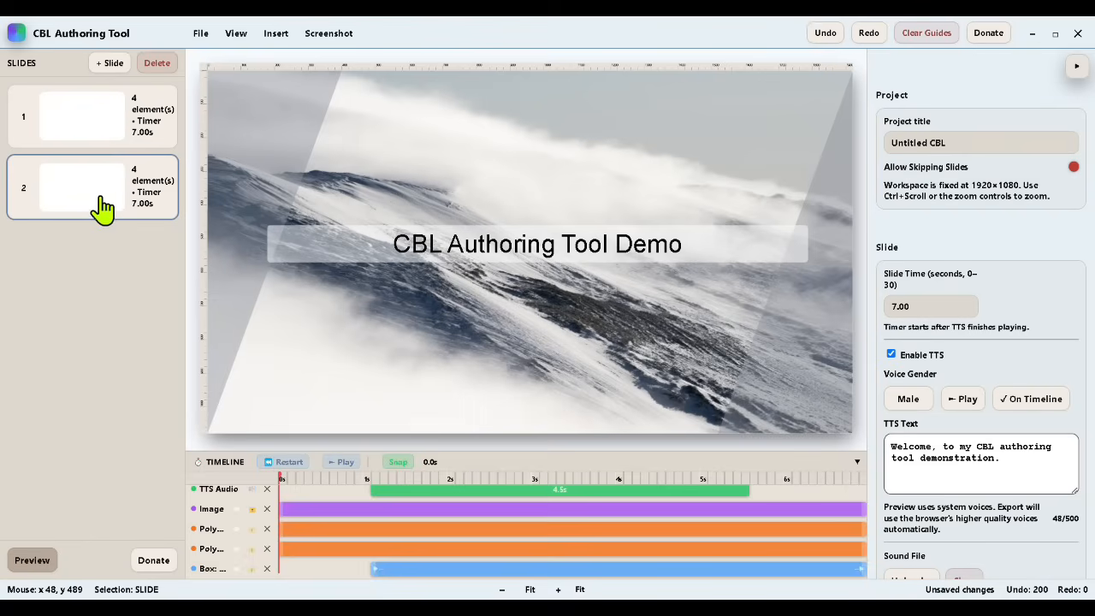
Step: Remove the TTS audio track from the duplicated slide and extend its title box to start at 0 s
click(267, 494)
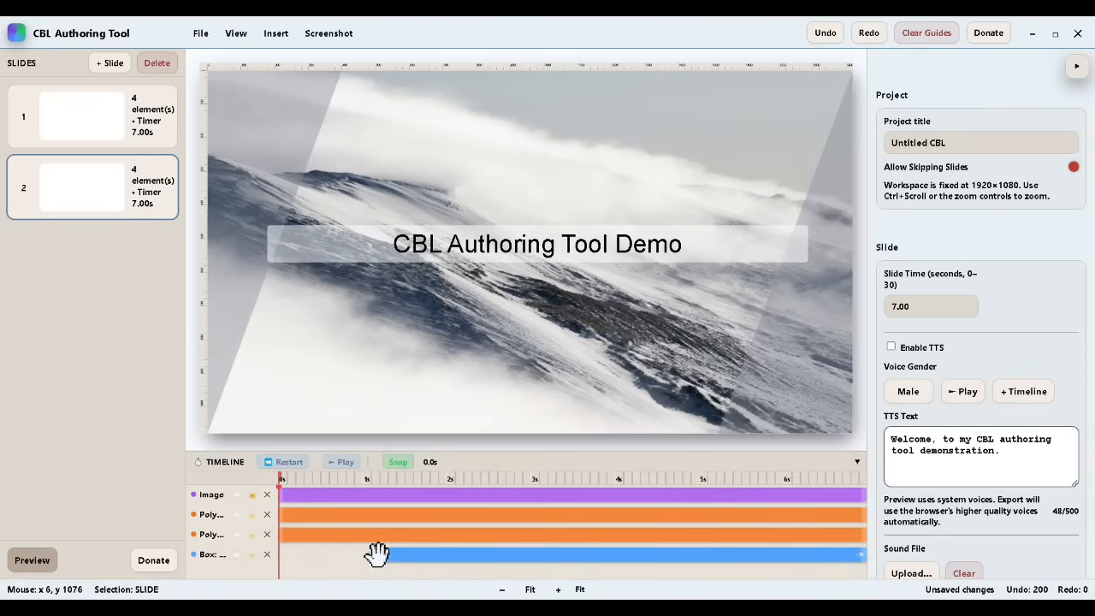
click(90, 127)
click(394, 573)
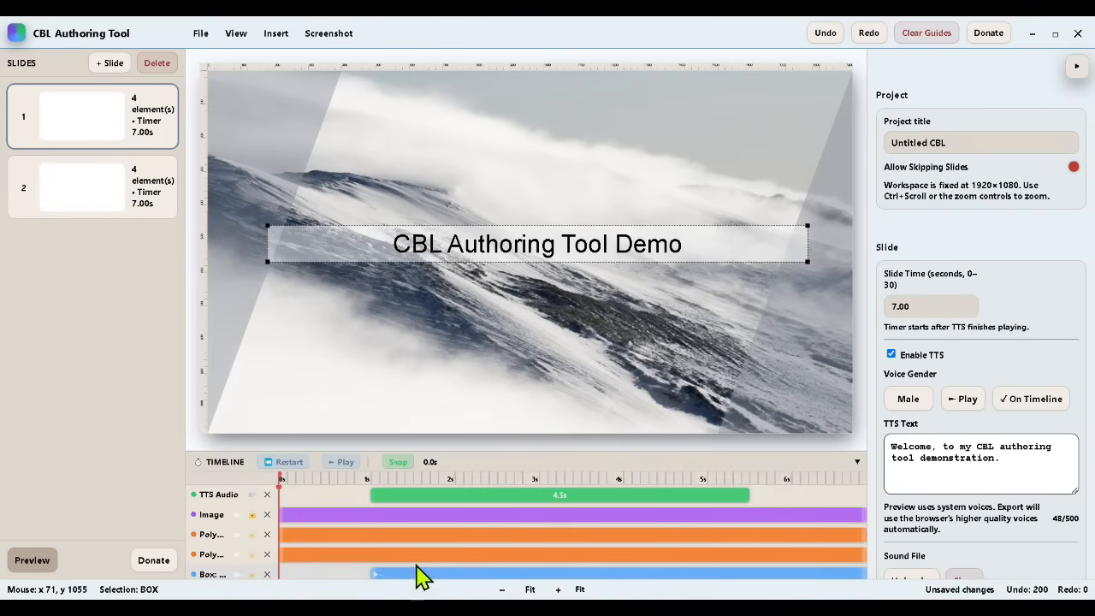
right_click(408, 571)
click(113, 175)
right_click(391, 552)
click(417, 544)
right_click(417, 556)
click(456, 538)
drag(374, 552, 279, 554)
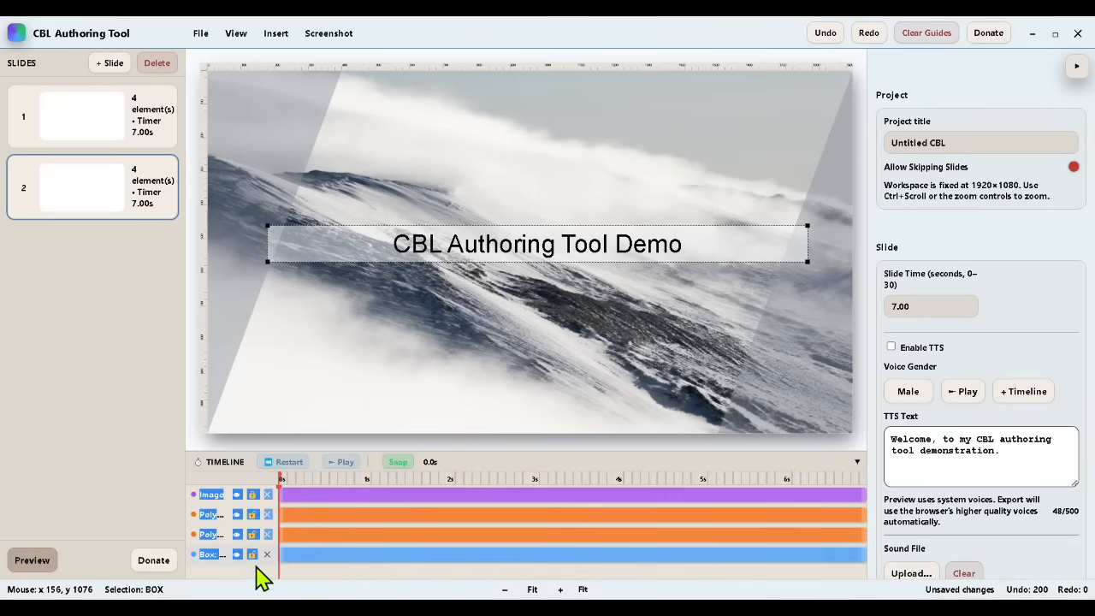
Step: Lock the two polygons and the title box on the first slide
click(85, 132)
click(251, 551)
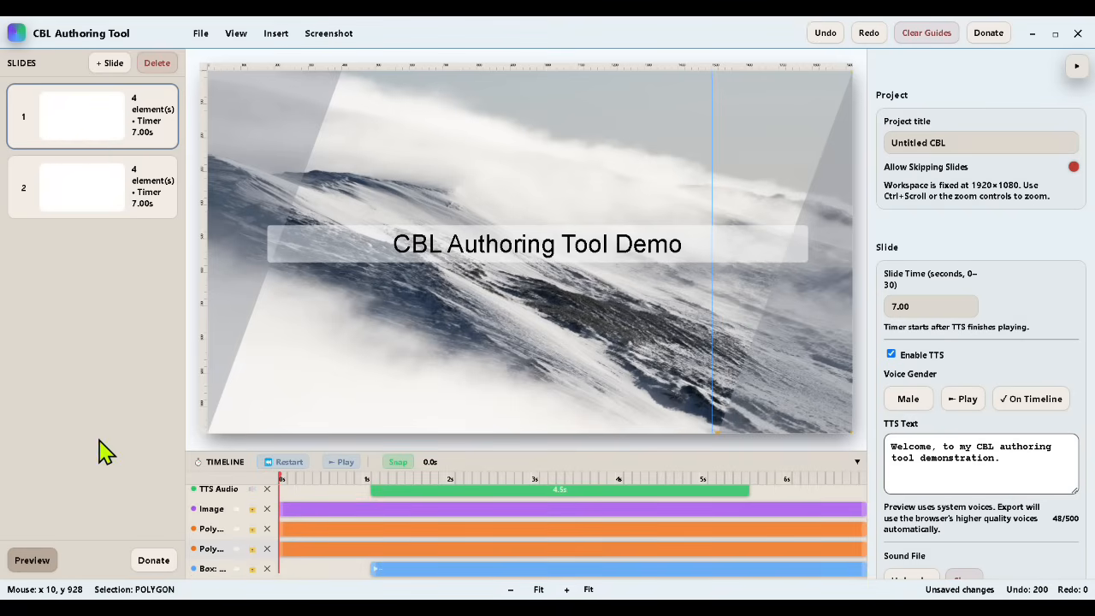
Step: Play the second slide in the preview to check it, and exit the preview
click(106, 214)
click(34, 561)
click(171, 549)
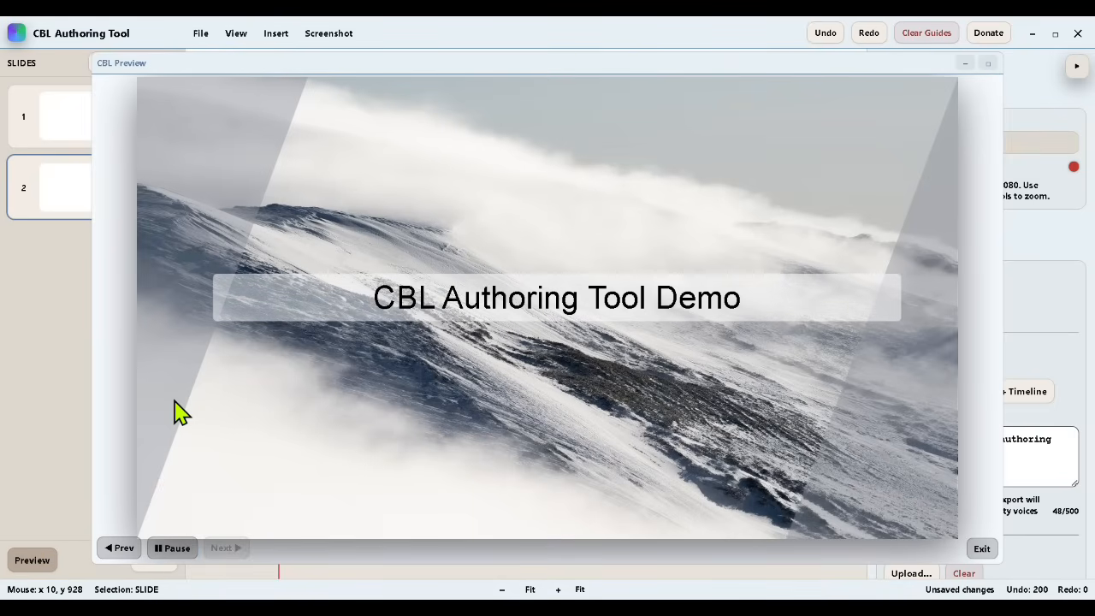
click(983, 550)
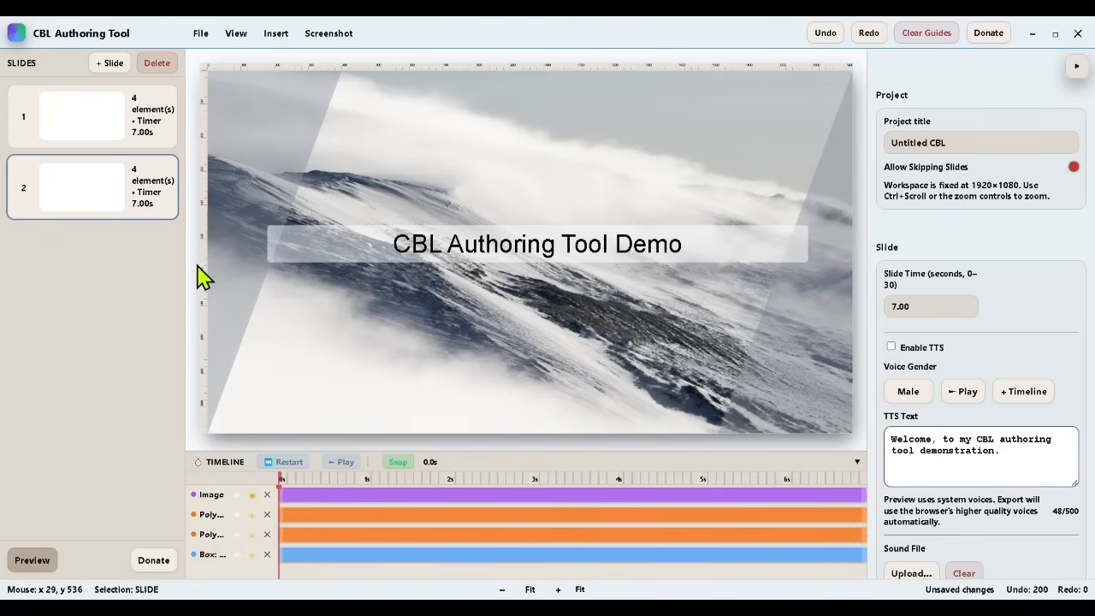
Step: Insert a 200 × 200 circle below the title box's left end at about 178, 627 and clear its placeholder text
click(276, 34)
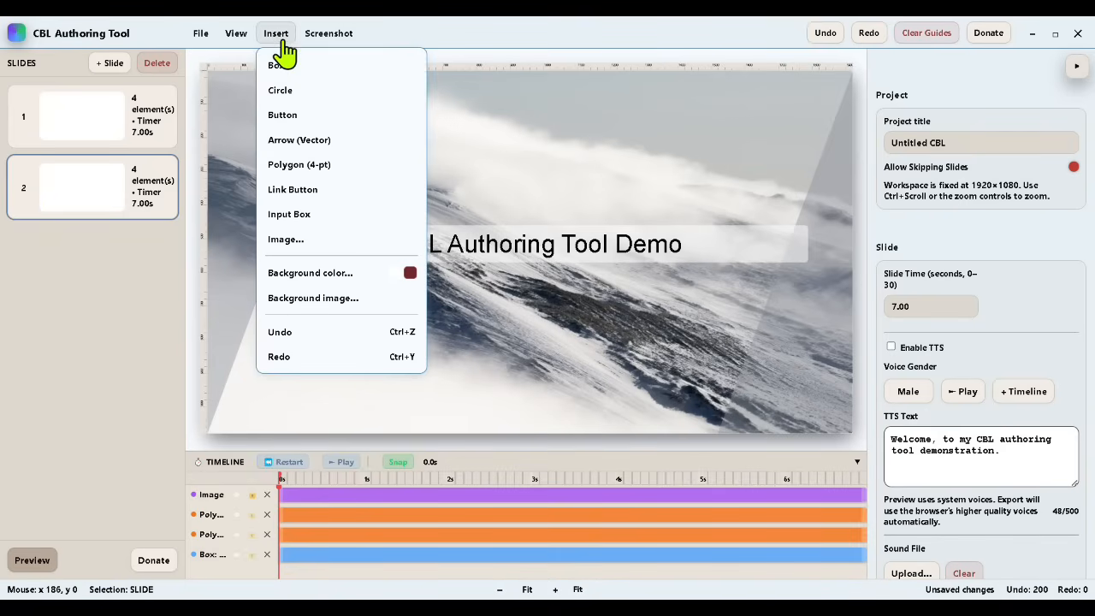
click(297, 91)
drag(310, 160, 298, 315)
click(236, 34)
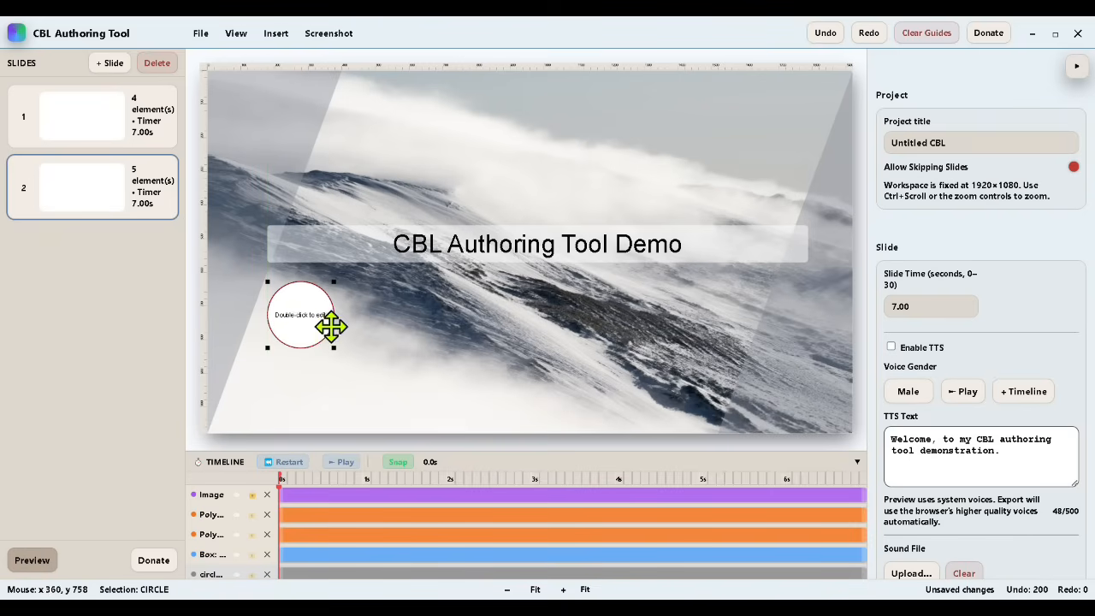
double_click(300, 314)
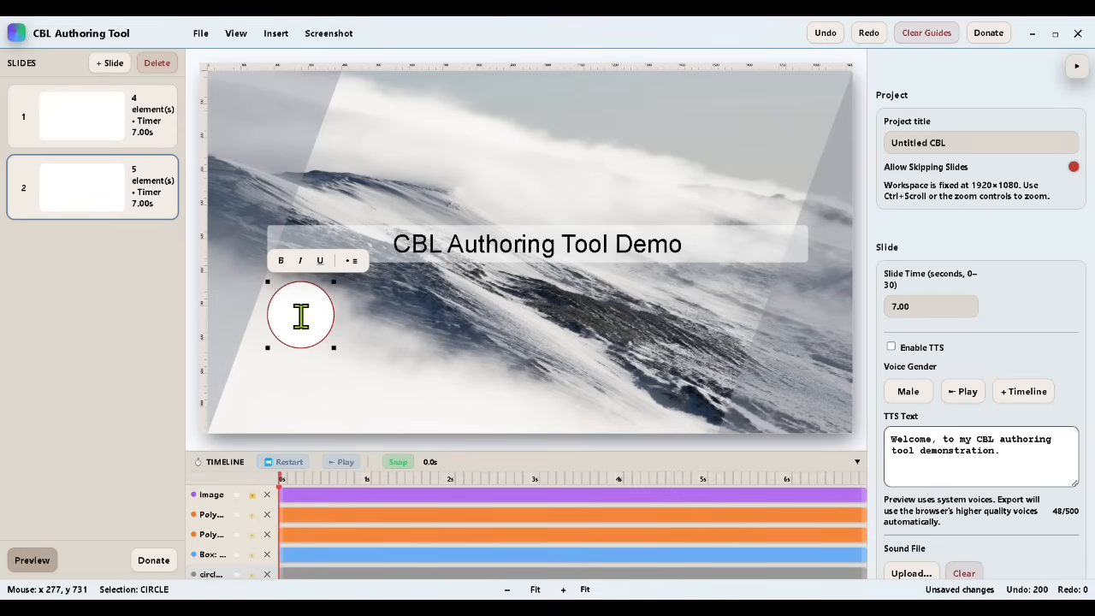
Step: Fill the circle with light purple (RGB 178, 163, 220) and set its outline opacity to 0
scroll(905, 293, down, 7)
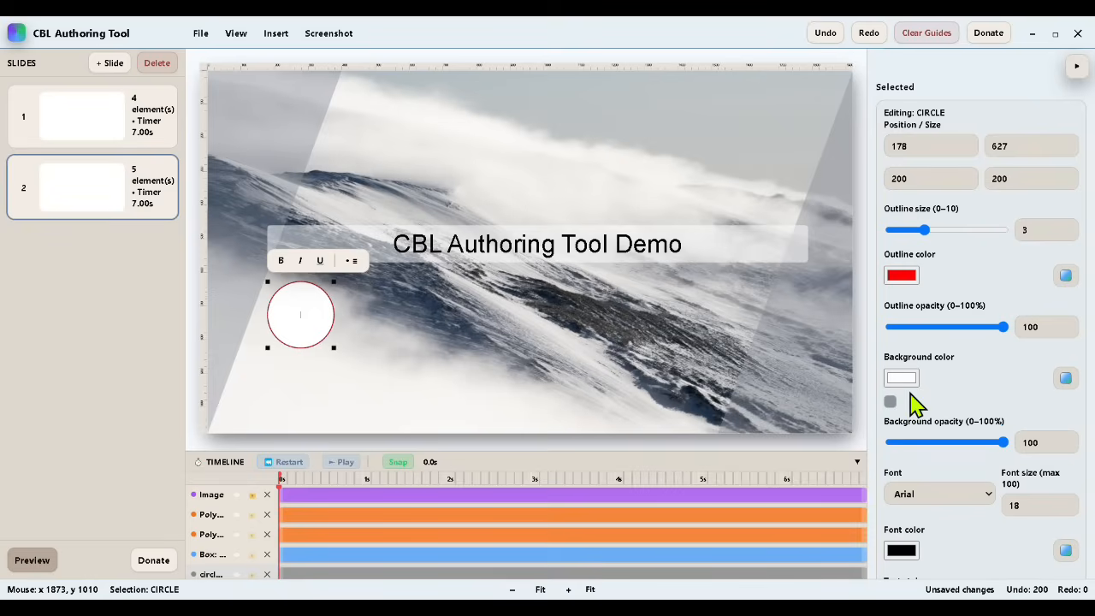
click(903, 383)
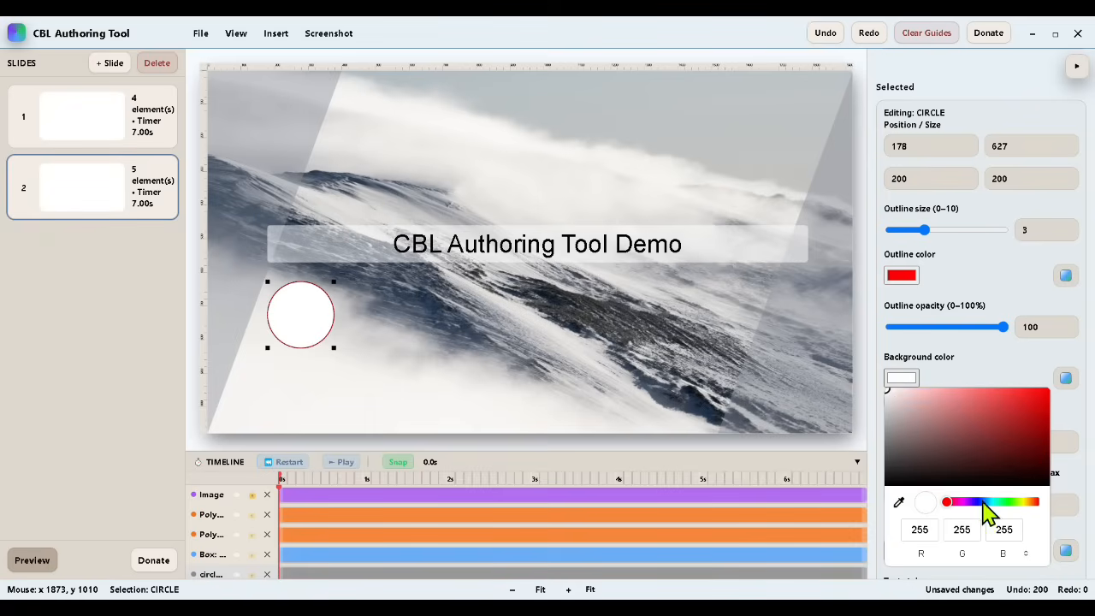
drag(984, 503, 973, 503)
drag(959, 434, 930, 403)
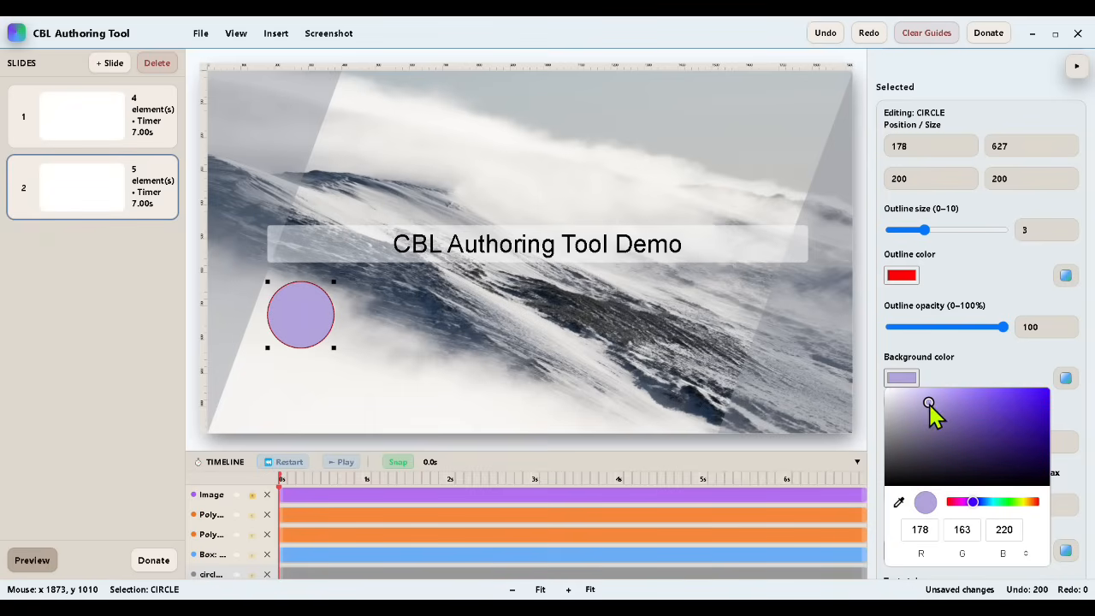
click(763, 383)
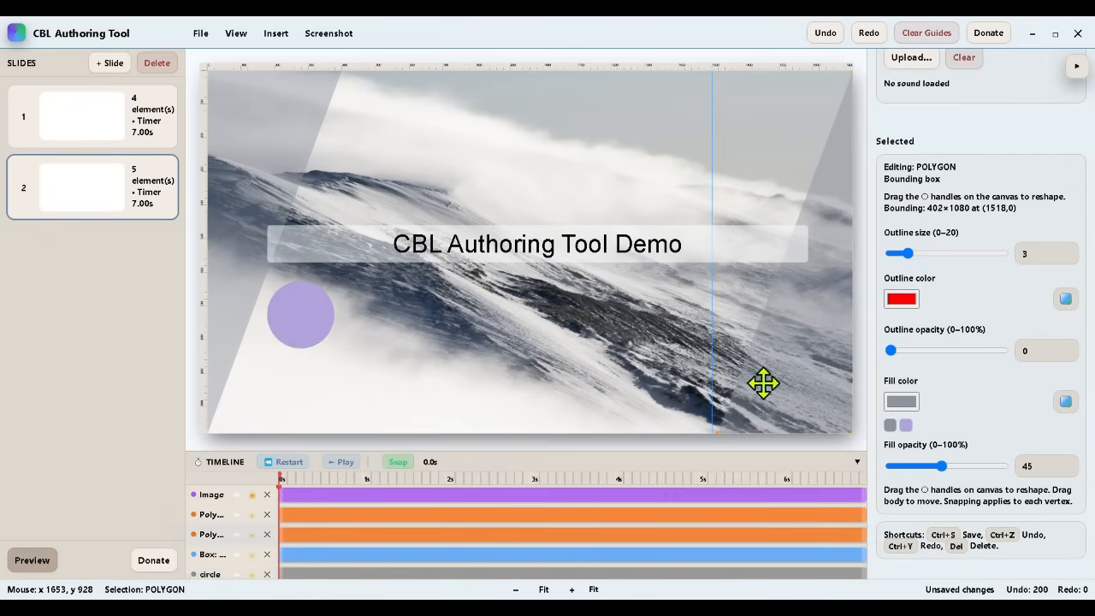
Step: Duplicate the purple circle and place the copy directly below the original
right_click(294, 315)
click(362, 368)
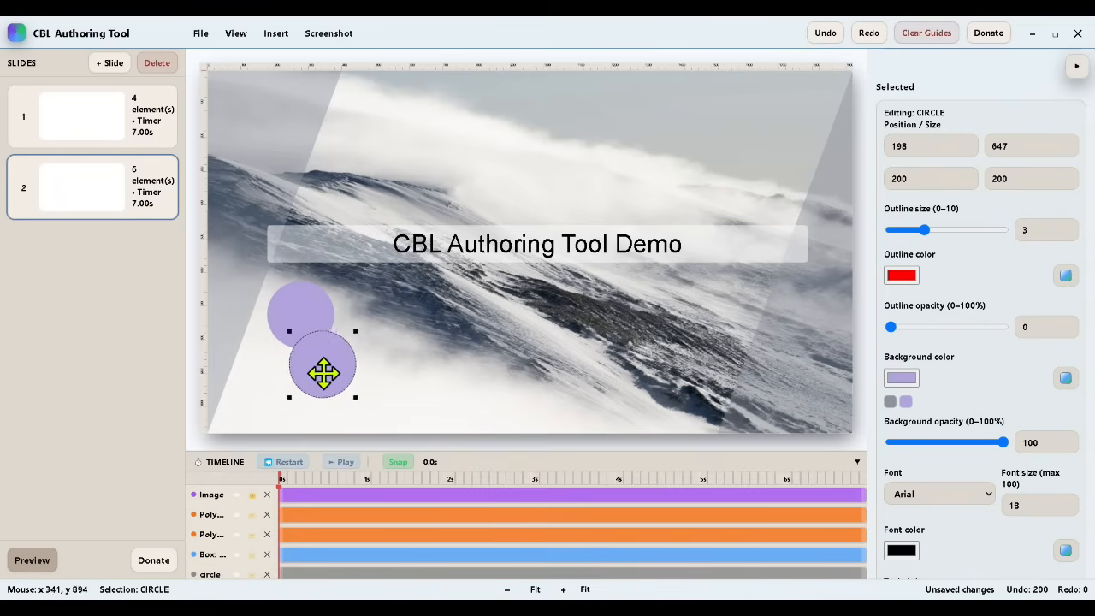
drag(307, 392, 299, 395)
click(396, 345)
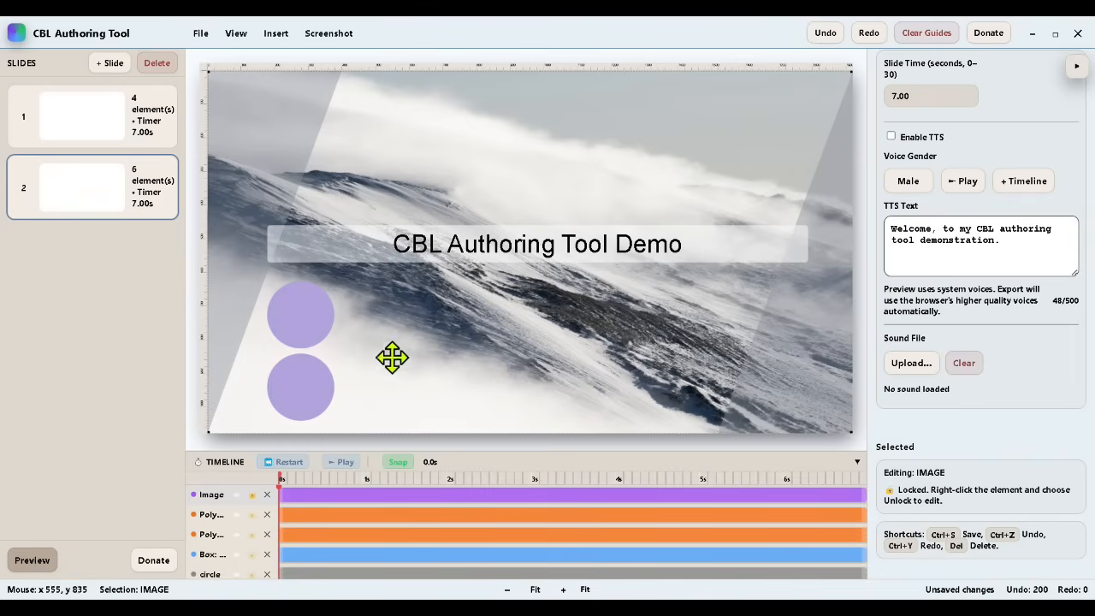
Step: Shrink the upper circle to about 104 × 96 and delete the larger copy below it
click(300, 320)
drag(333, 348, 304, 310)
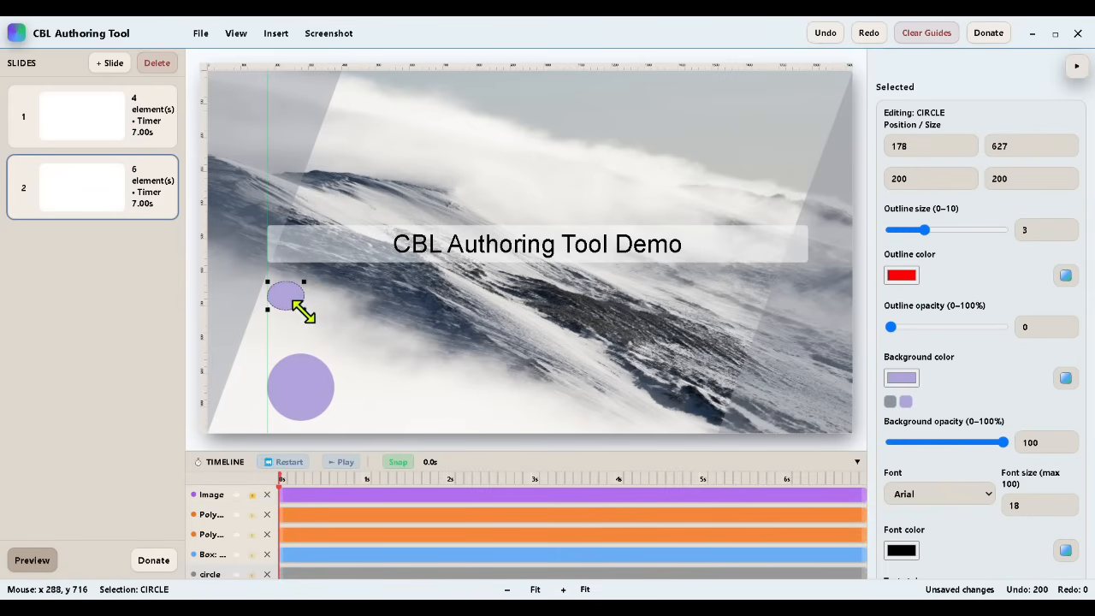
right_click(283, 288)
click(250, 354)
click(307, 396)
key(Delete)
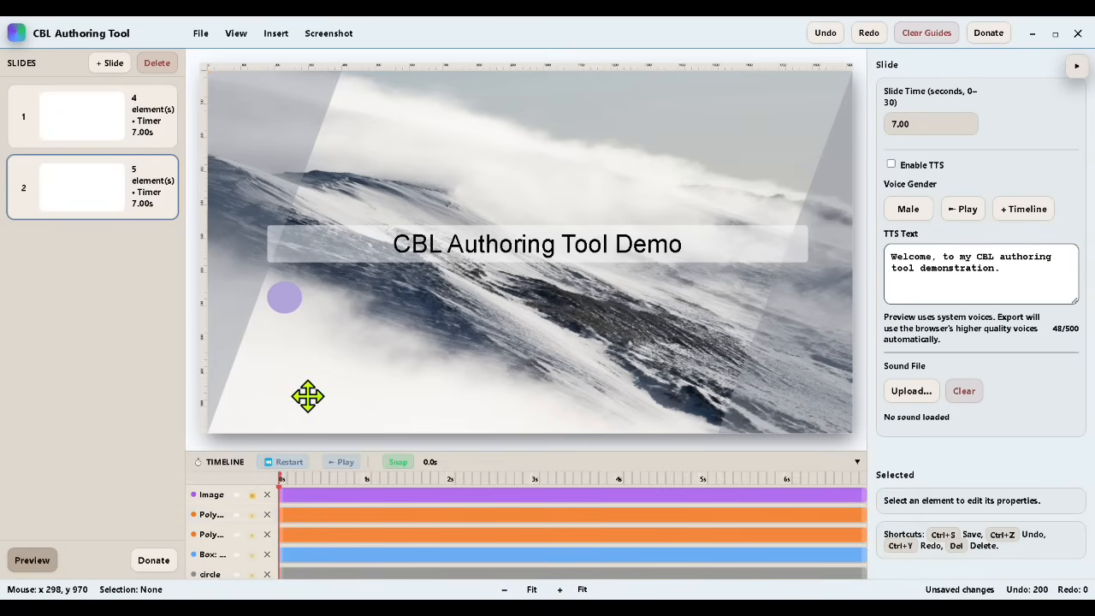
Step: Duplicate the small circle twice and stack the copies below it in a left-aligned column
right_click(287, 312)
click(325, 369)
drag(288, 310, 284, 370)
right_click(268, 325)
click(325, 368)
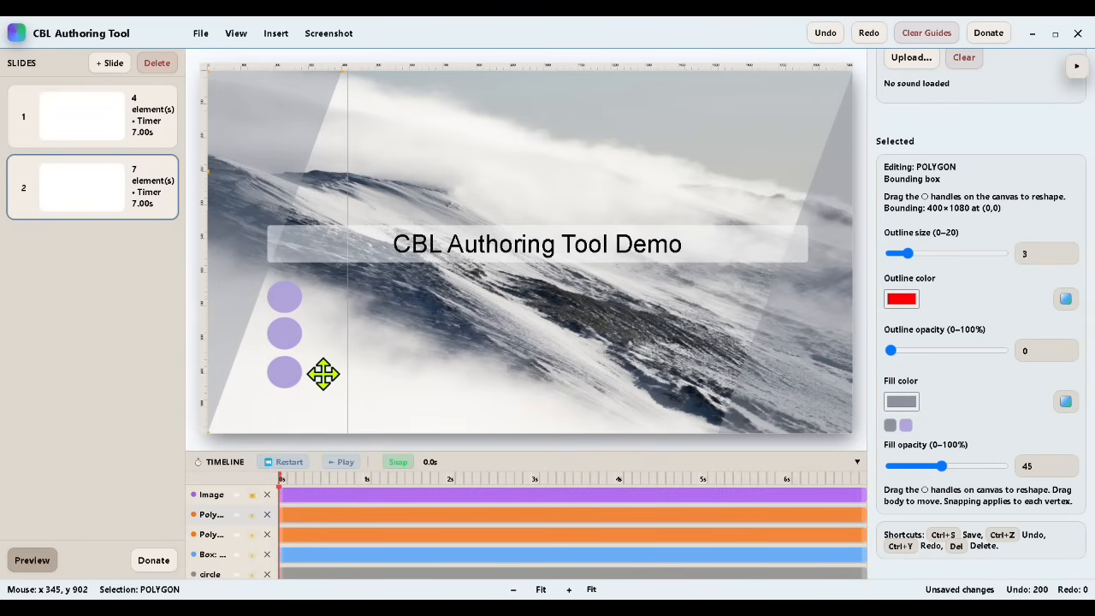
Step: Adjust the lowest circle to position 178, 845 so the three circles are evenly spaced
click(285, 370)
drag(284, 371, 285, 367)
scroll(294, 363, up, 5)
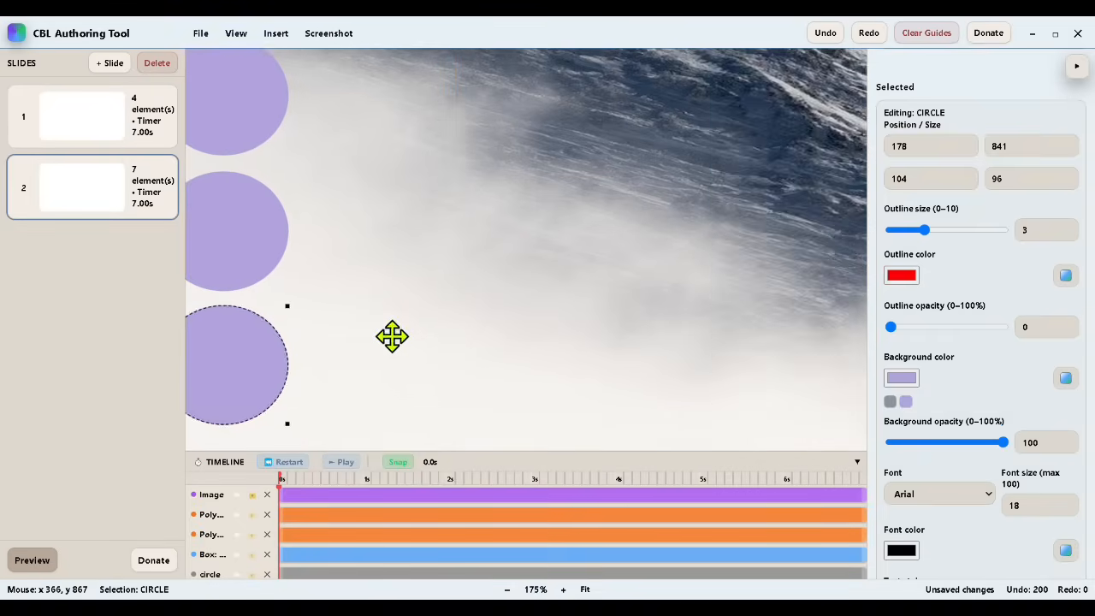
drag(387, 332, 533, 362)
click(381, 398)
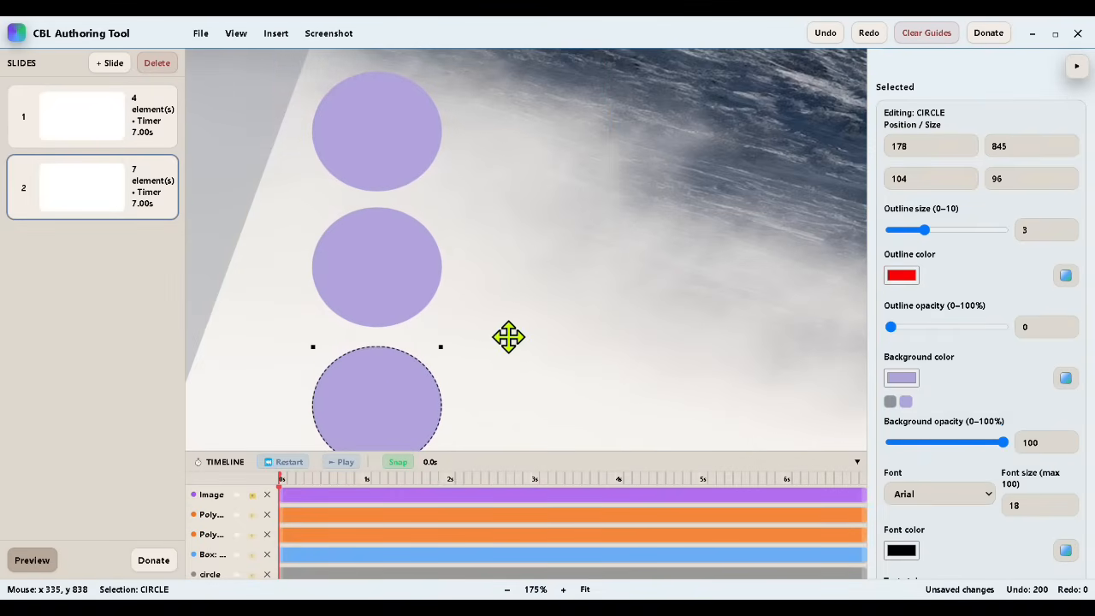
scroll(508, 335, down, 5)
click(506, 336)
scroll(506, 336, down, 2)
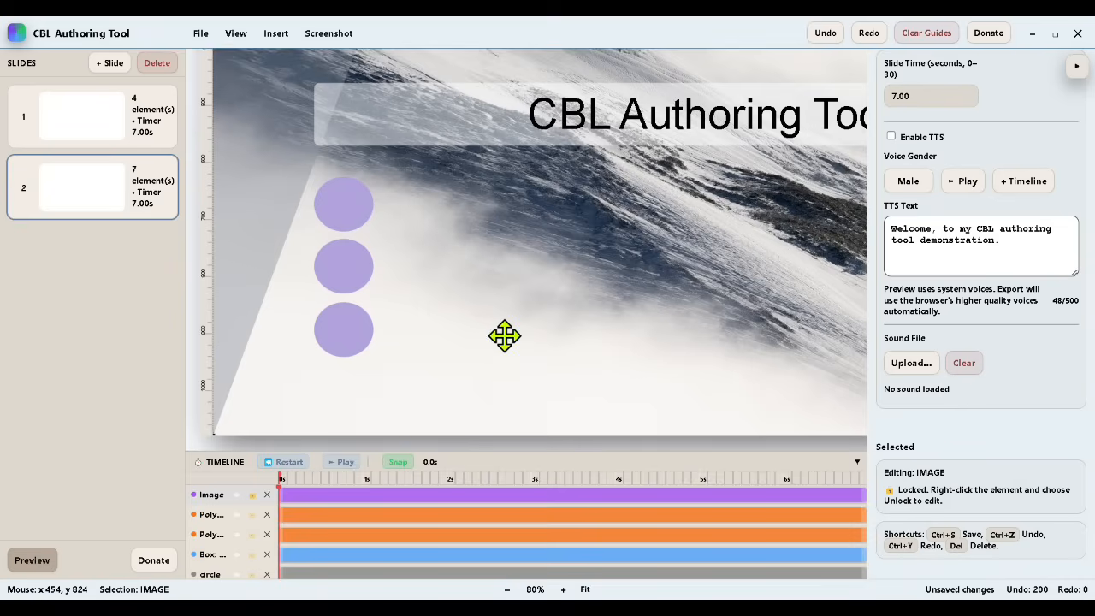
Step: Stagger the three circles on the timeline to start at about 1 s, 2.1 s and 3.1 s from top to bottom
scroll(381, 532, down, 1)
drag(281, 531, 456, 549)
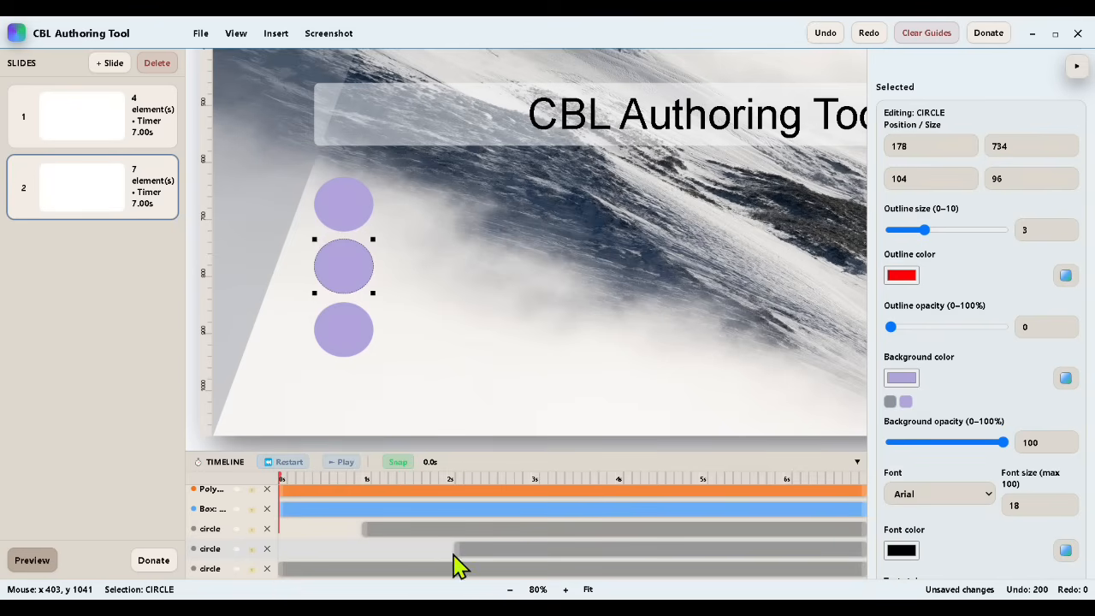
drag(282, 568, 534, 567)
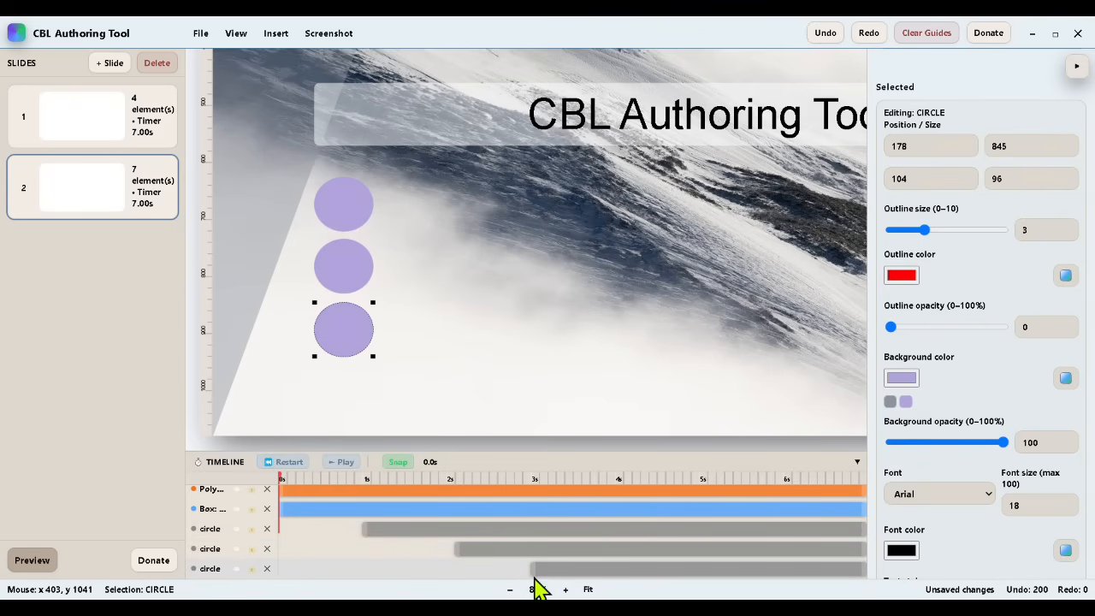
drag(549, 572, 541, 570)
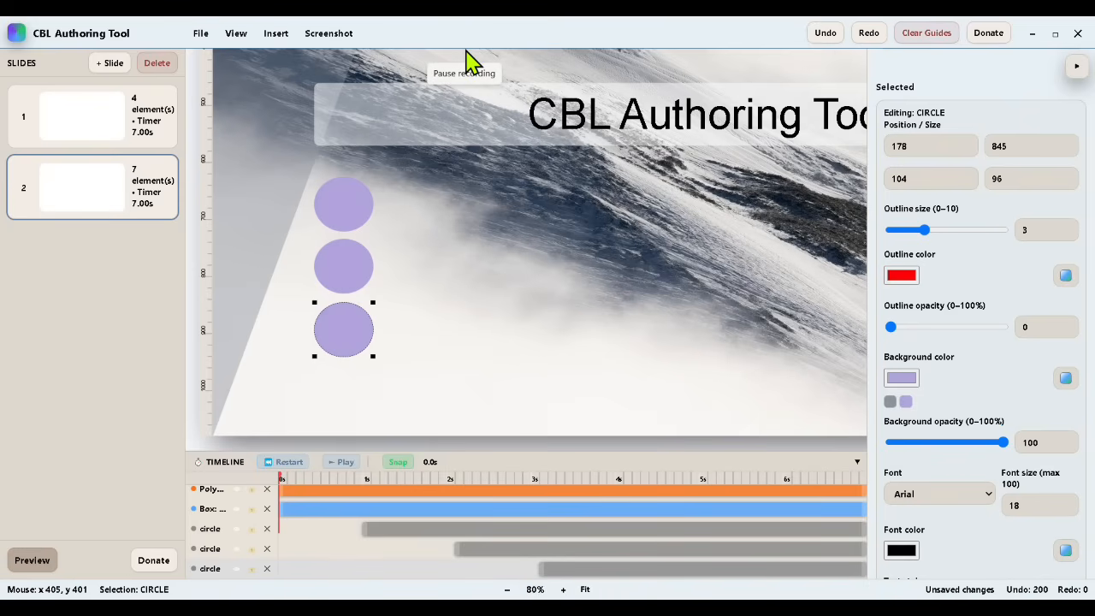
Step: Insert a box of about 420 × 71 beside the top circle at about 289, 638
click(497, 339)
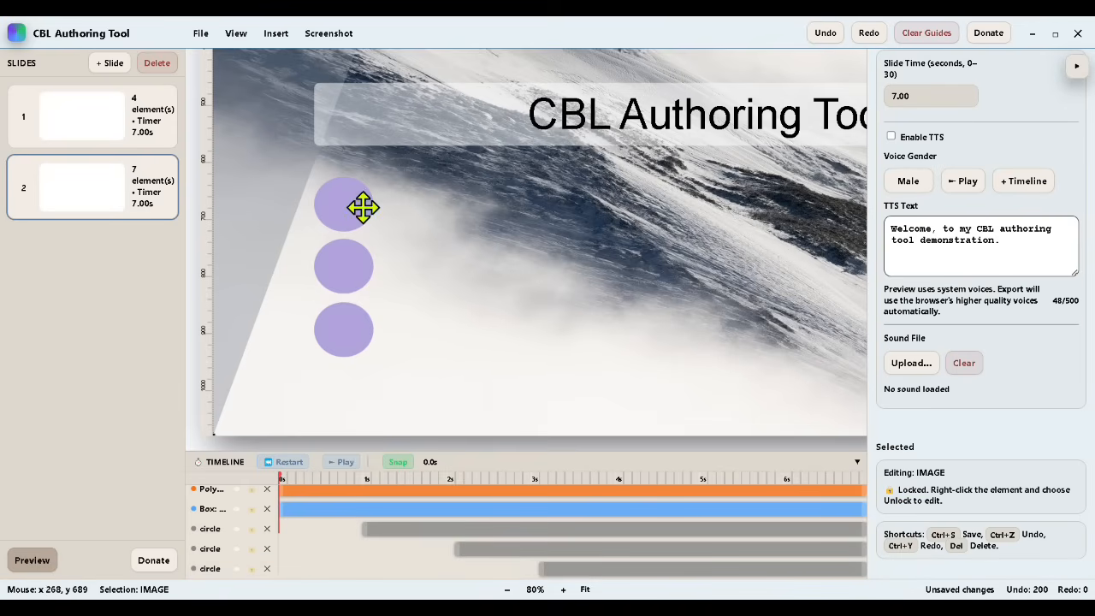
click(276, 34)
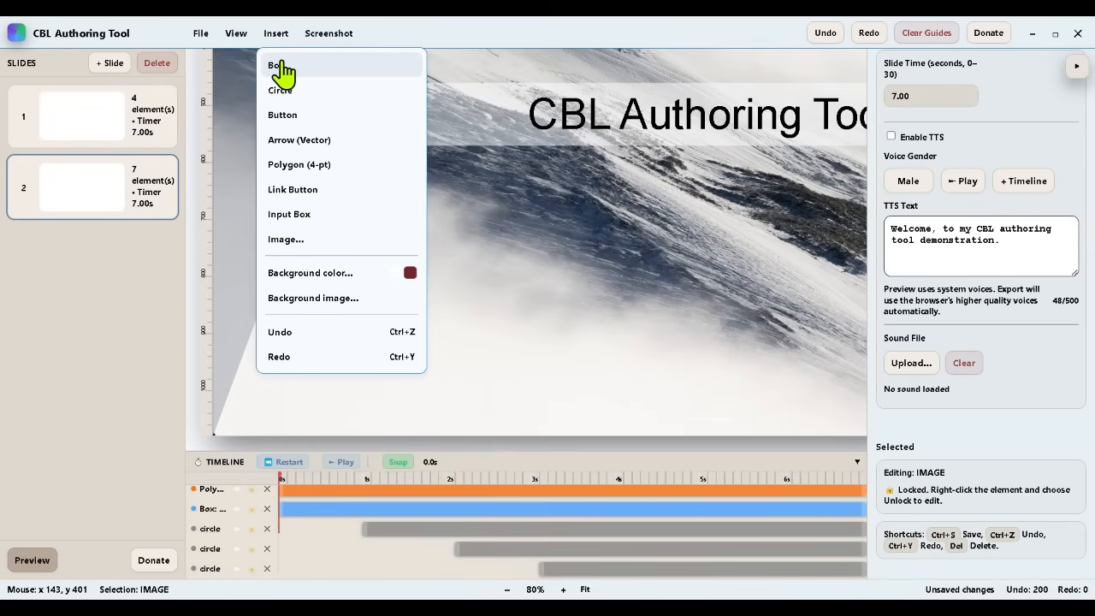
click(282, 70)
scroll(526, 288, up, 3)
drag(427, 120, 480, 320)
Step: Replace the new box's placeholder text with "Text-to-speech"
double_click(479, 318)
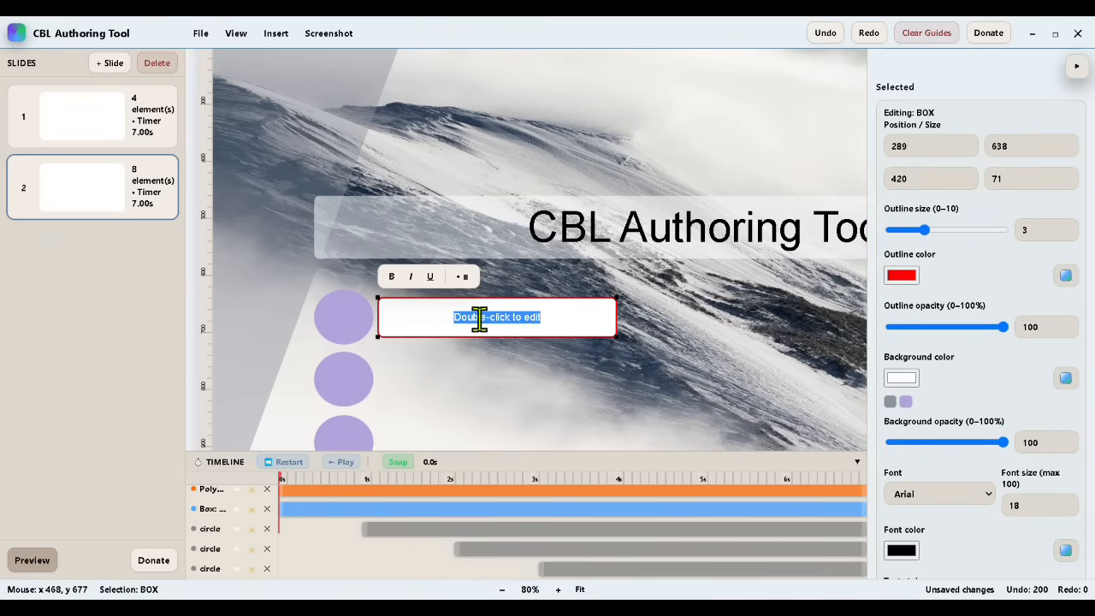
text(Text-to-speech)
click(519, 365)
click(494, 329)
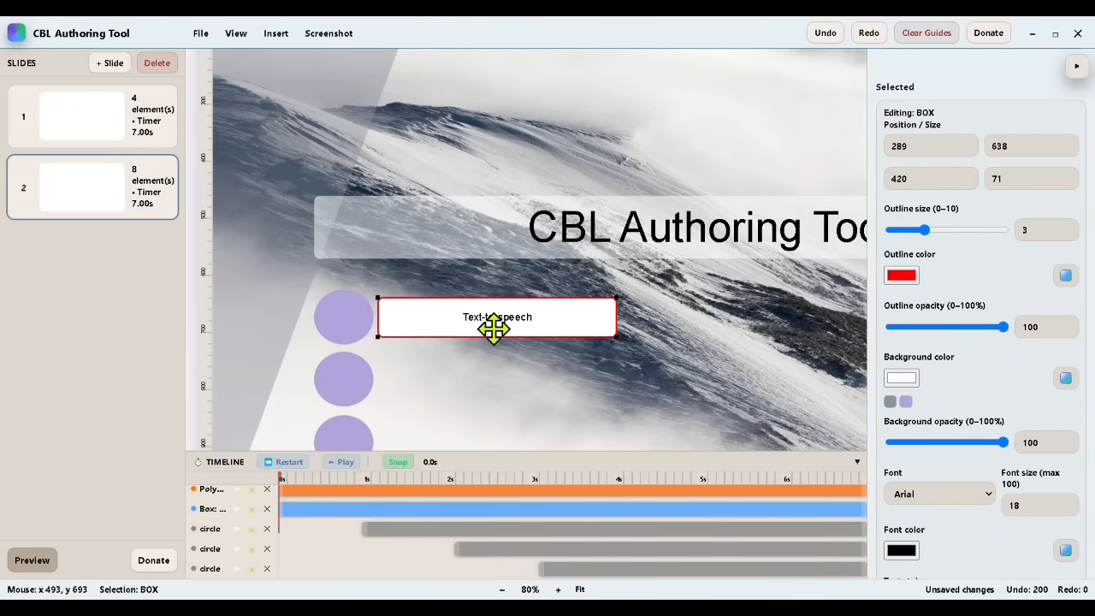
Step: Fill the "Text-to-speech" box with the saved gray and set its background opacity to about 48%
click(890, 403)
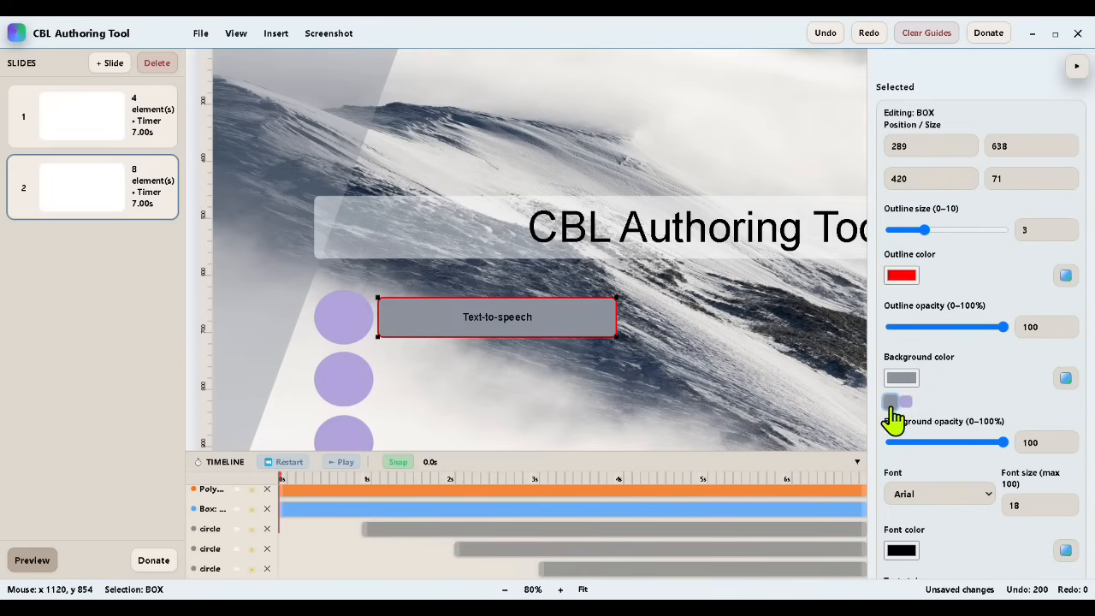
click(907, 443)
click(944, 443)
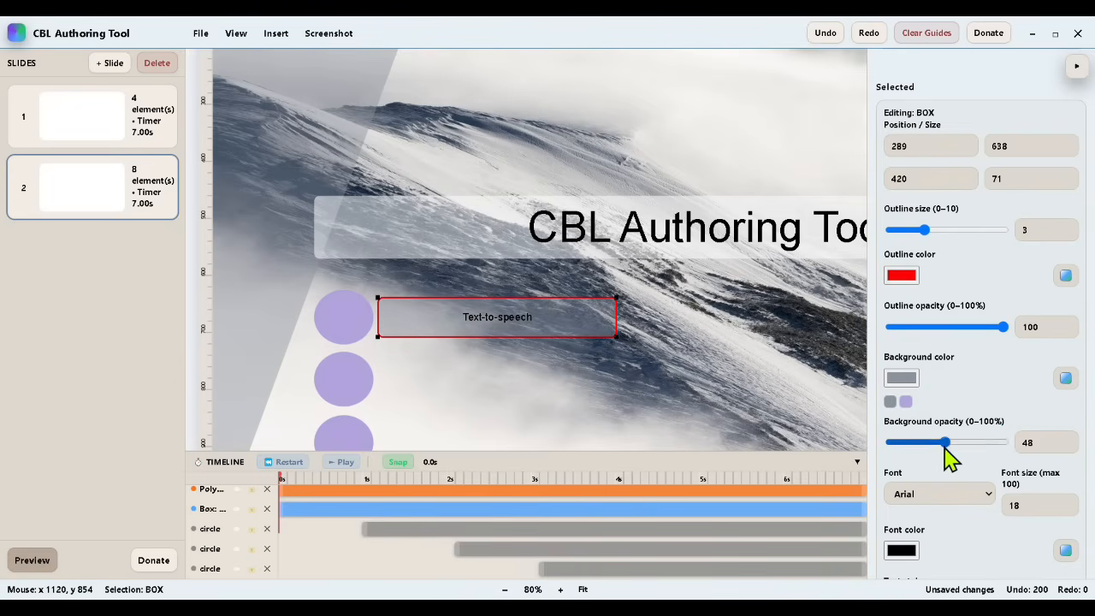
Step: Set the "Text-to-speech" box's font size to 24 and its font color to white
double_click(1027, 505)
text(2524)
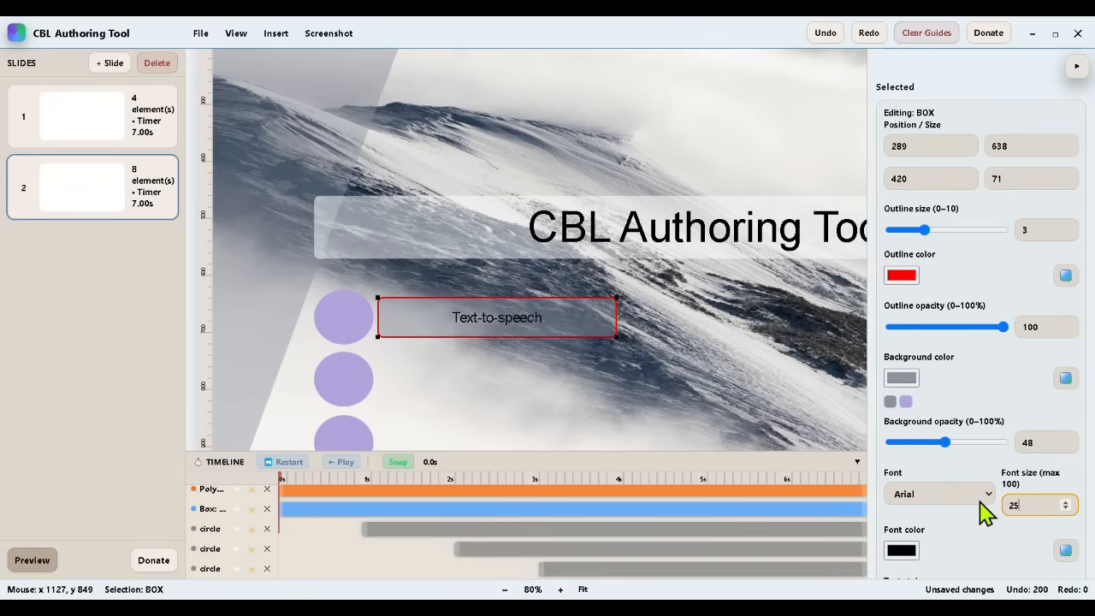
key(BackSpace)
key(BackSpace)
text(4)
click(902, 550)
click(915, 399)
drag(914, 396, 717, 345)
click(687, 374)
Step: Make the "Text-to-speech" box's text bold and align it horizontally to the left
click(484, 318)
scroll(979, 538, down, 3)
click(893, 400)
click(572, 411)
click(549, 331)
click(915, 448)
click(489, 411)
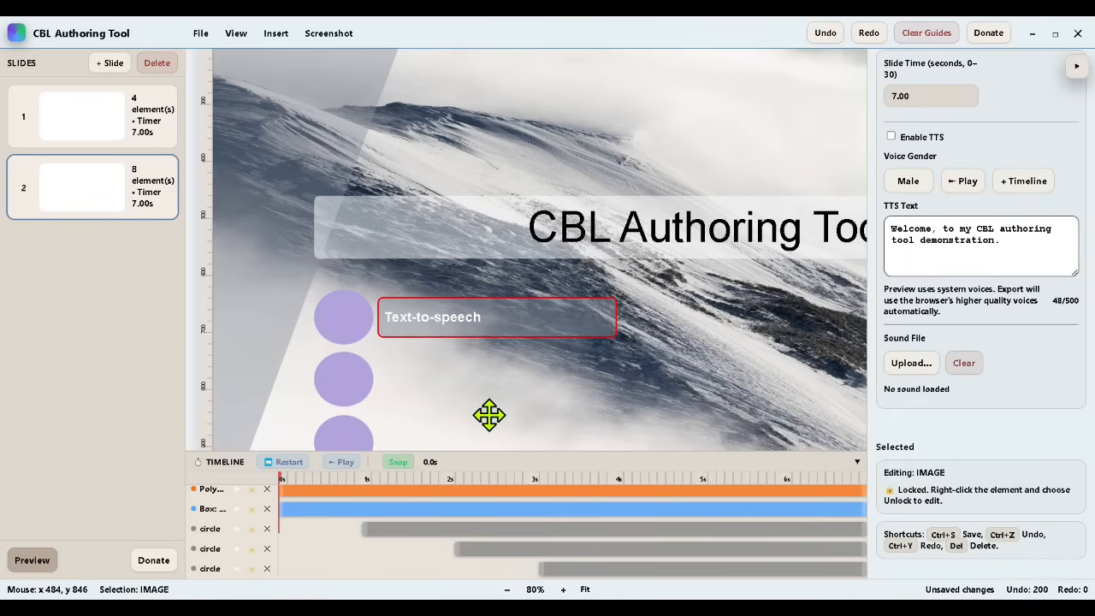
Step: Set the "Text-to-speech" box's outline opacity to 0%
click(538, 320)
scroll(941, 257, up, 3)
drag(944, 255, 890, 255)
Step: Move the start of the "Text-to-speech" box to about 1 s on the timeline, matching the top circle
scroll(433, 411, down, 2)
scroll(470, 513, down, 1)
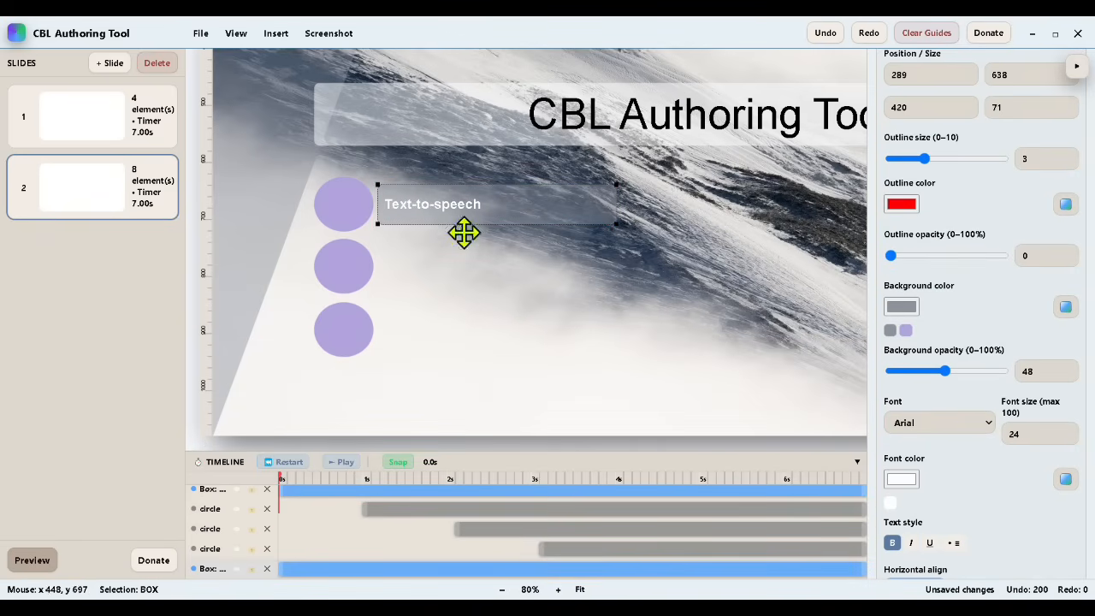
drag(332, 569, 362, 567)
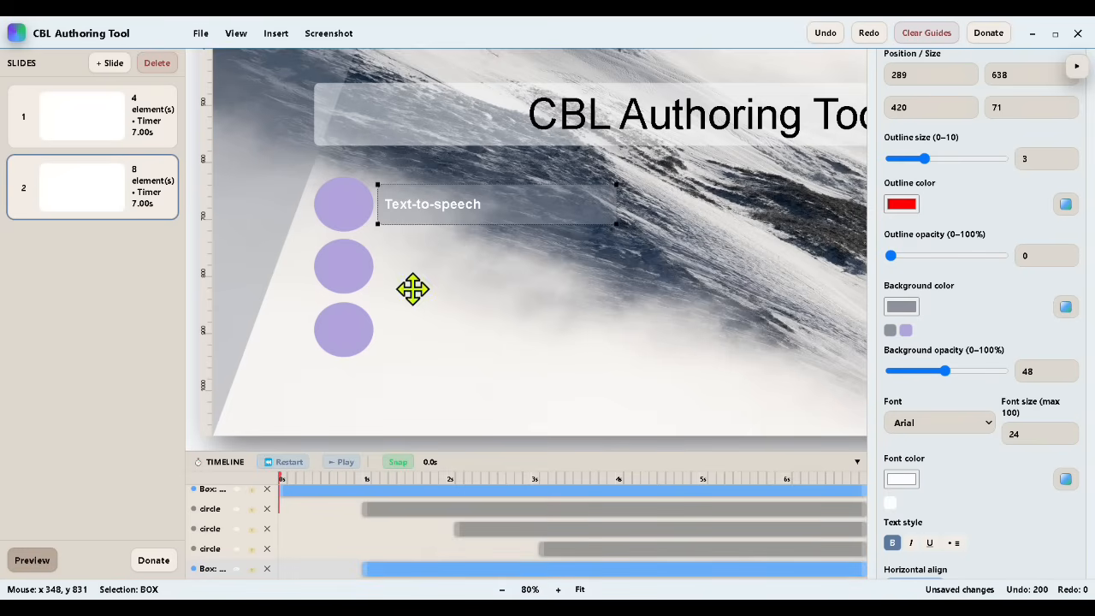
Step: Duplicate the "Text-to-speech" box beside the middle circle and start the copy at about 2.1 s
right_click(438, 205)
click(492, 310)
drag(432, 216, 426, 269)
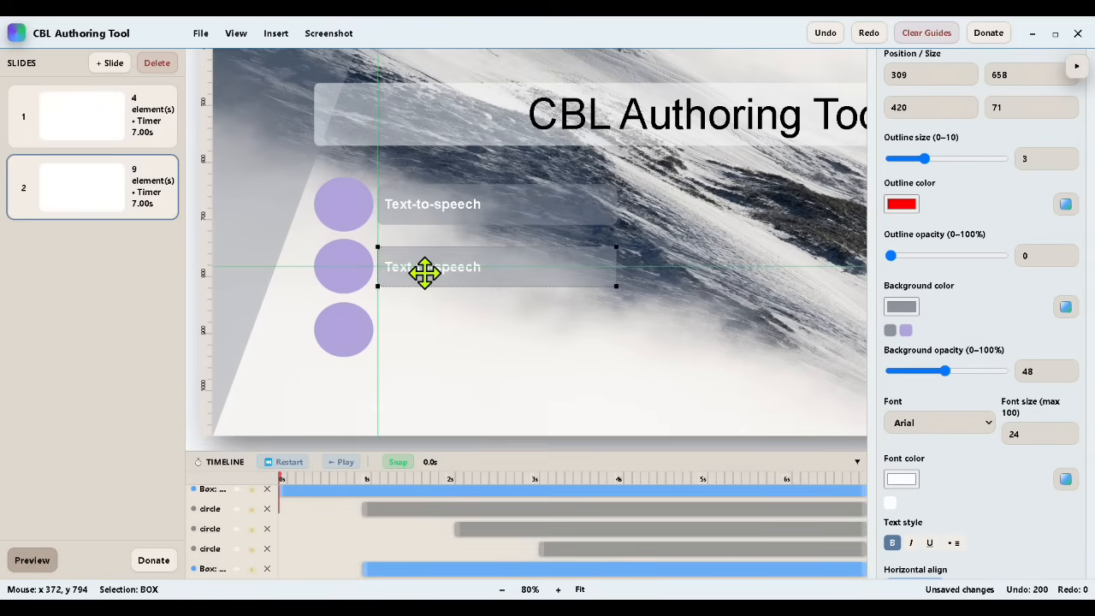
scroll(380, 565, down, 1)
drag(362, 570, 456, 570)
Step: Duplicate the middle box beside the bottom circle with its start at about 3.1 s, and save the project
right_click(460, 268)
click(500, 365)
drag(468, 296, 455, 341)
scroll(469, 565, down, 1)
drag(457, 571, 533, 587)
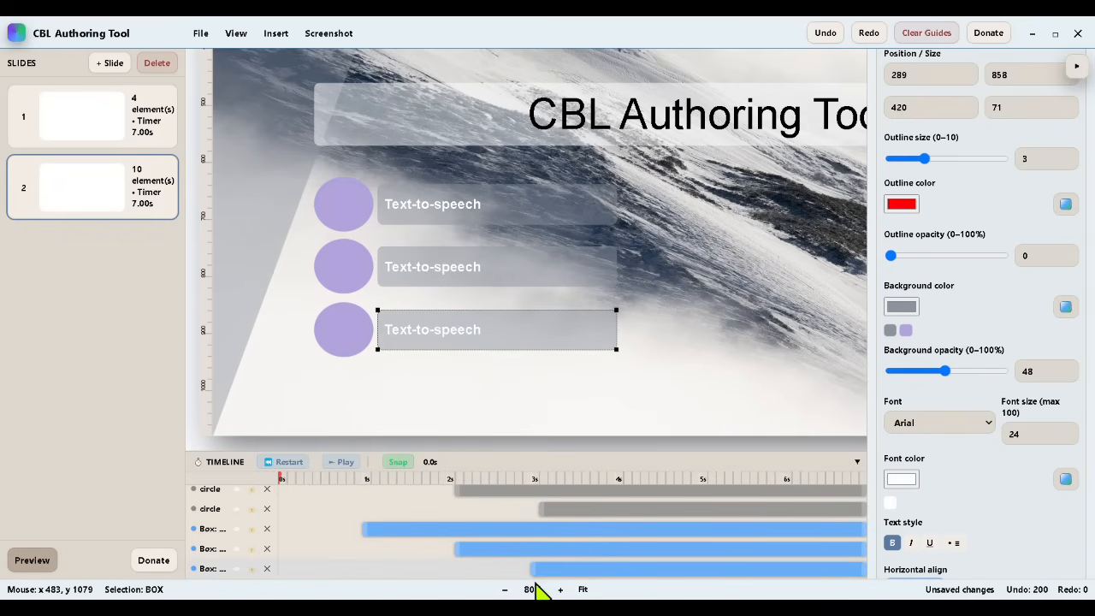
click(200, 32)
click(215, 98)
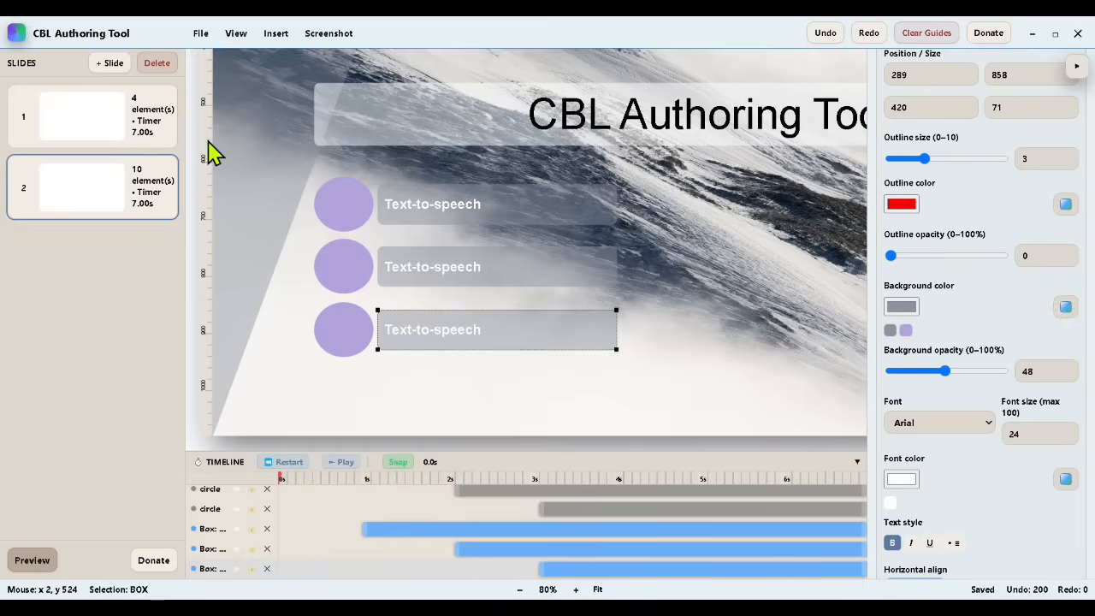
Step: Apply a Fade In effect to each of the three text boxes on the timeline
right_click(399, 526)
click(423, 542)
right_click(477, 548)
click(522, 564)
right_click(553, 570)
click(589, 532)
Step: Apply a Fade In effect to each of the three circles on the timeline
scroll(548, 532, up, 2)
click(416, 540)
right_click(475, 561)
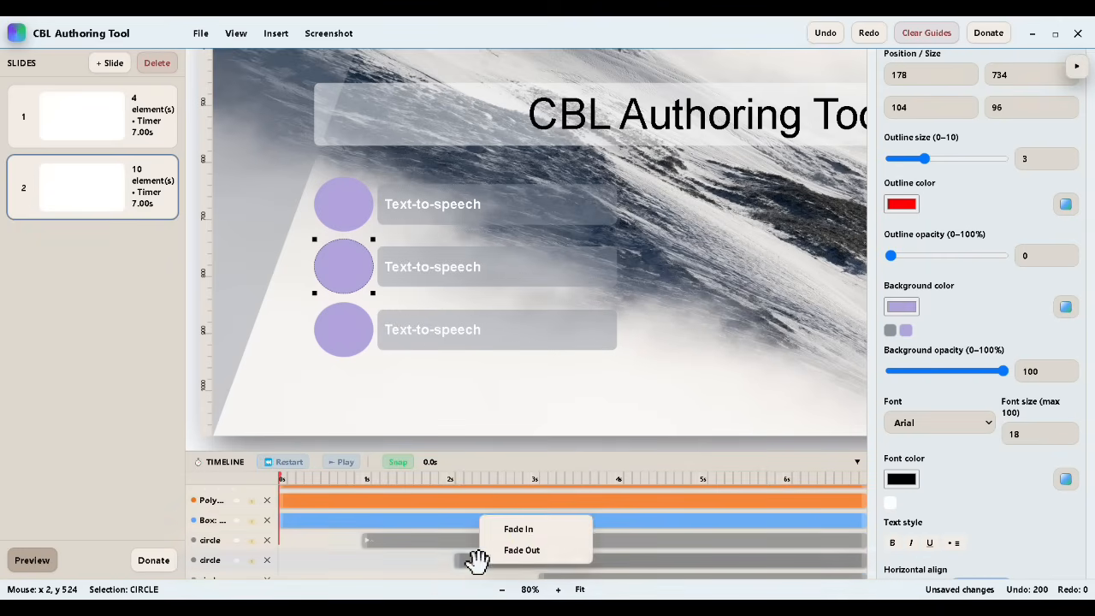
click(515, 526)
scroll(548, 535, down, 2)
right_click(566, 511)
click(594, 524)
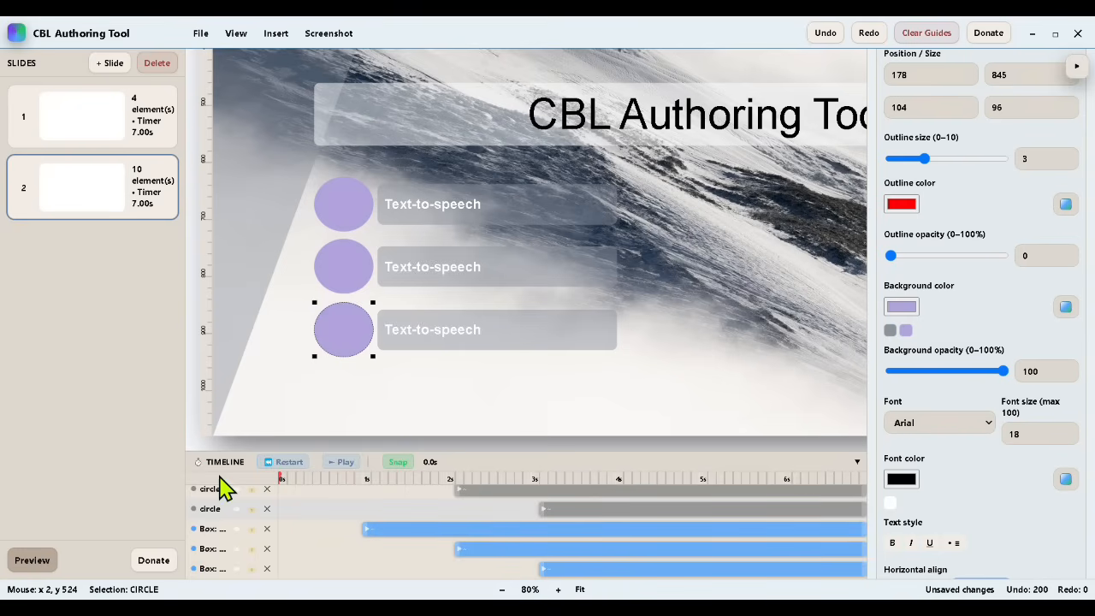
Step: Play the slide's timeline to check the fade-ins, and save the project
click(344, 463)
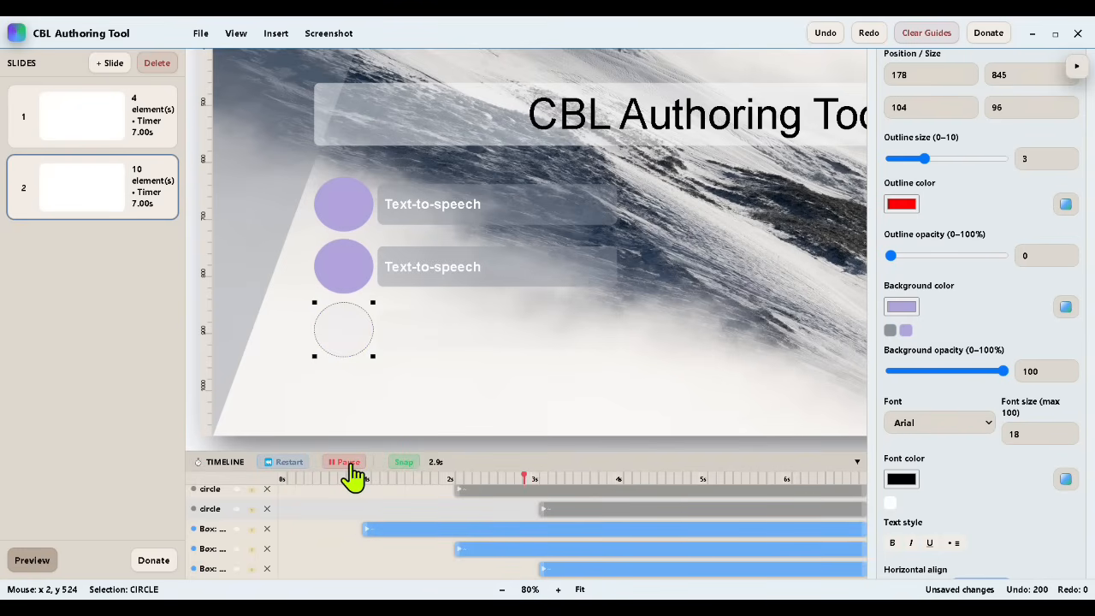
click(200, 33)
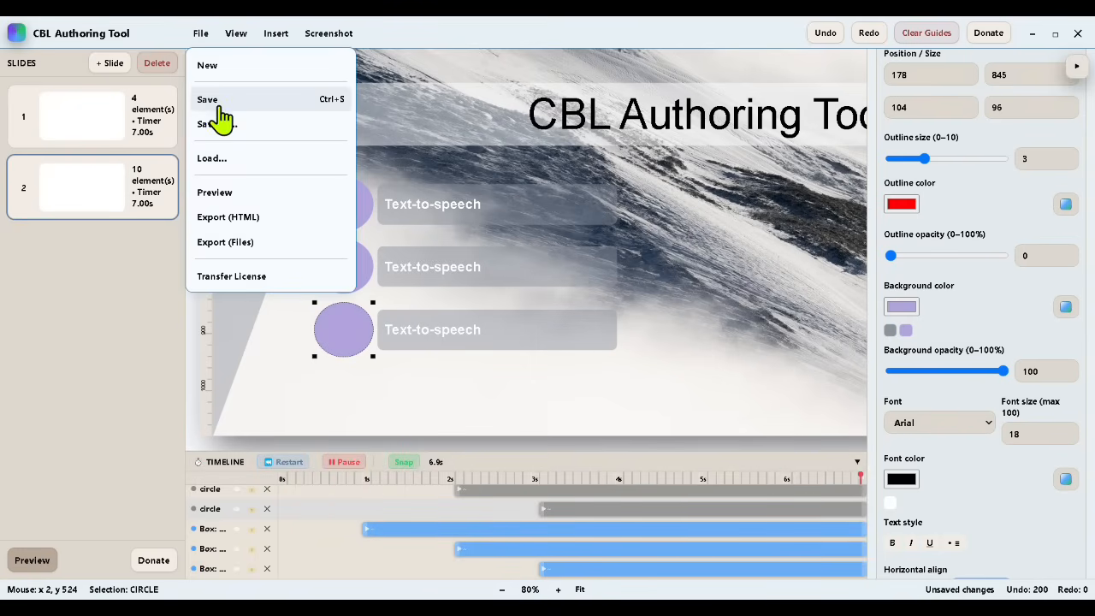
click(219, 117)
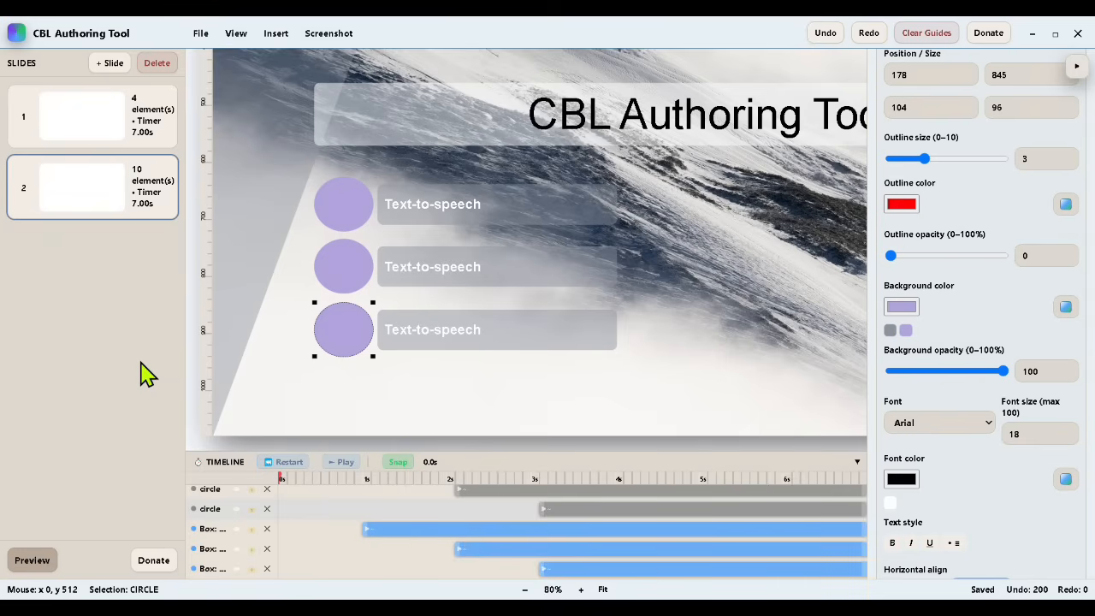
Step: Replace the TTS text with "My cbl authoring tool features popular tools that the expensive software also haS."
scroll(944, 310, up, 10)
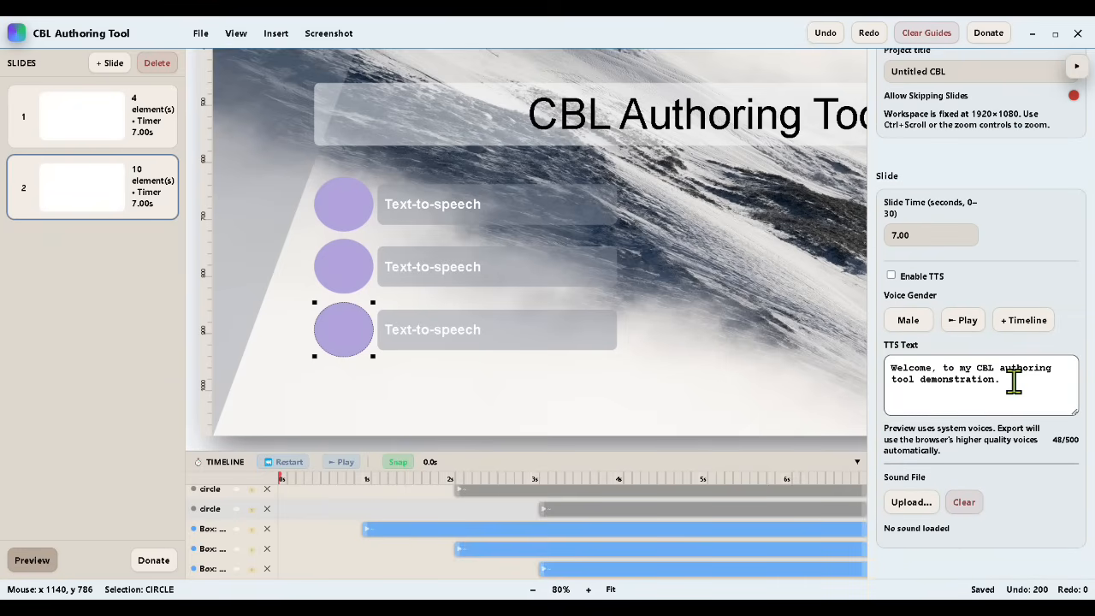
drag(1014, 382, 890, 370)
text(My)
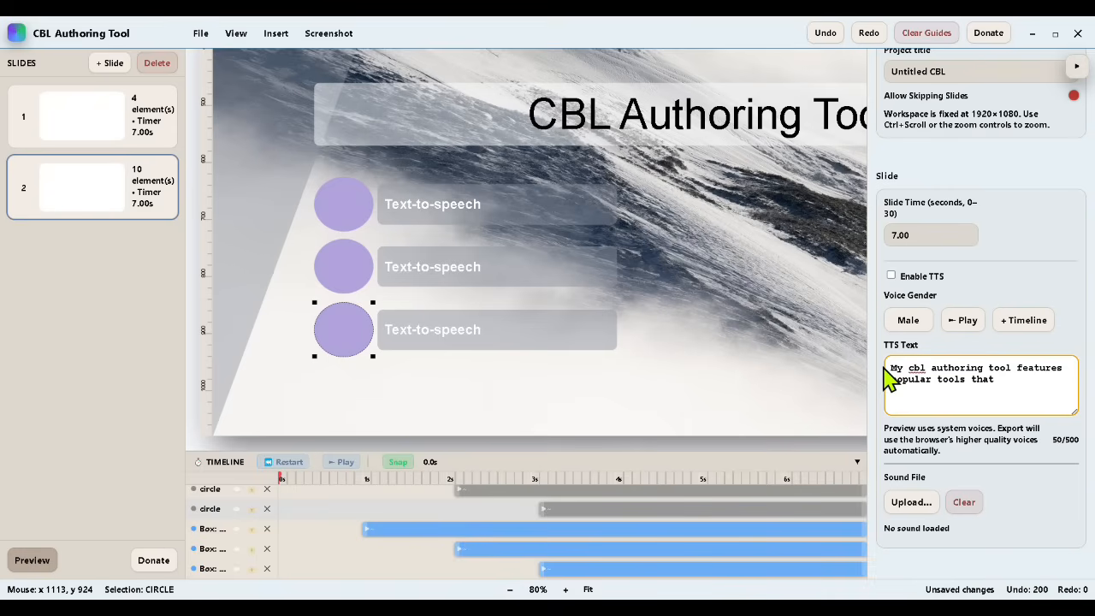
text(e expensive software also haS.)
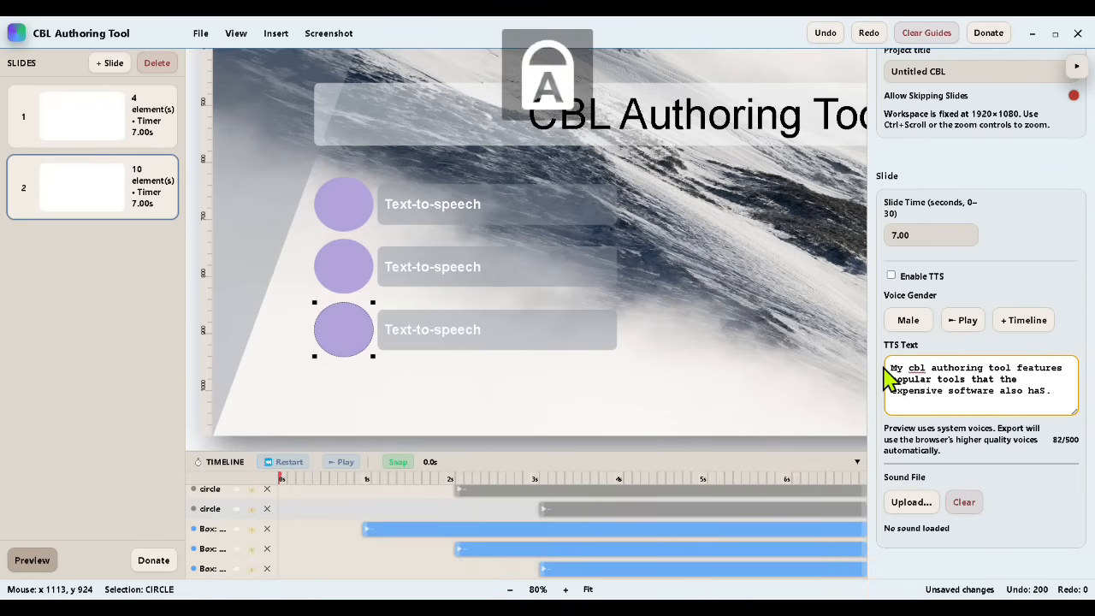
Step: Insert commas after "tool" and after "tools" in the TTS text
click(1011, 366)
text(,)
click(965, 382)
text(,)
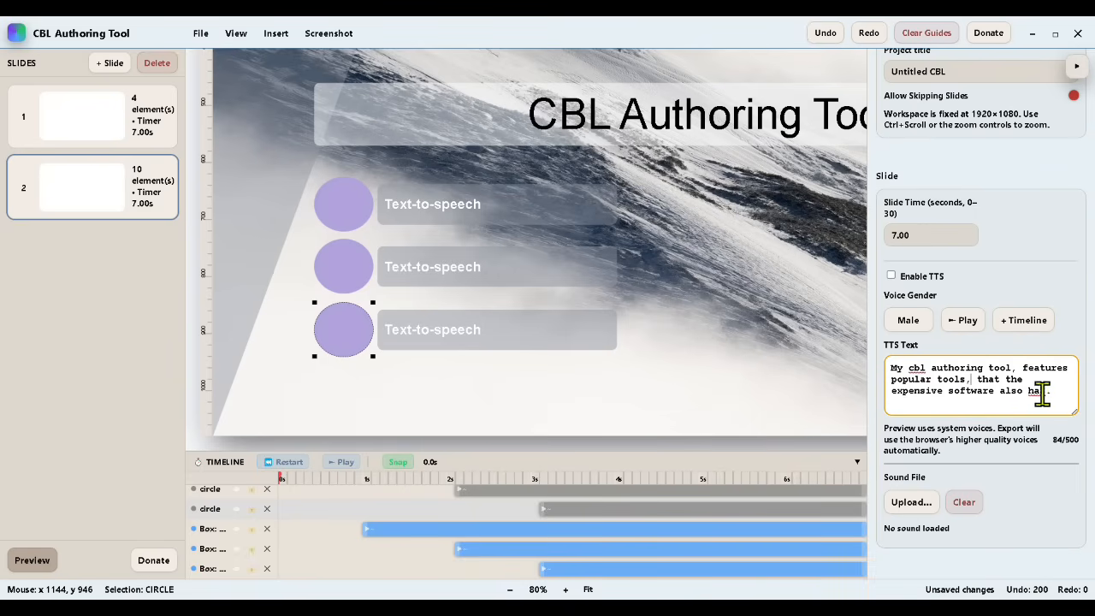
Step: Replace the TTS wording after "that" with "is normaly only found in expensive subscription service software"
drag(1006, 380, 1042, 390)
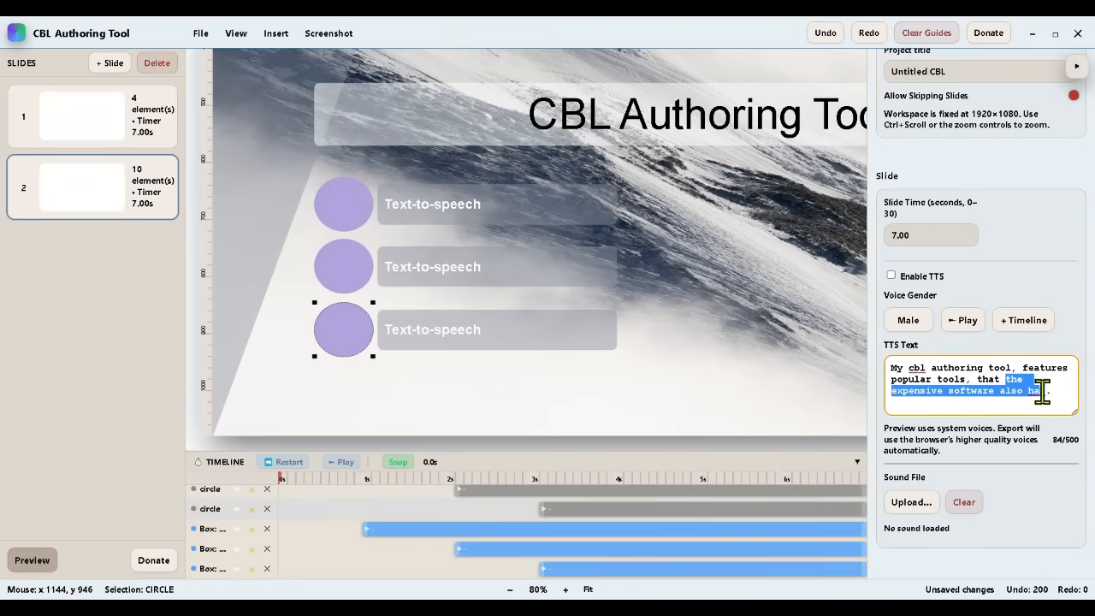
text(S)
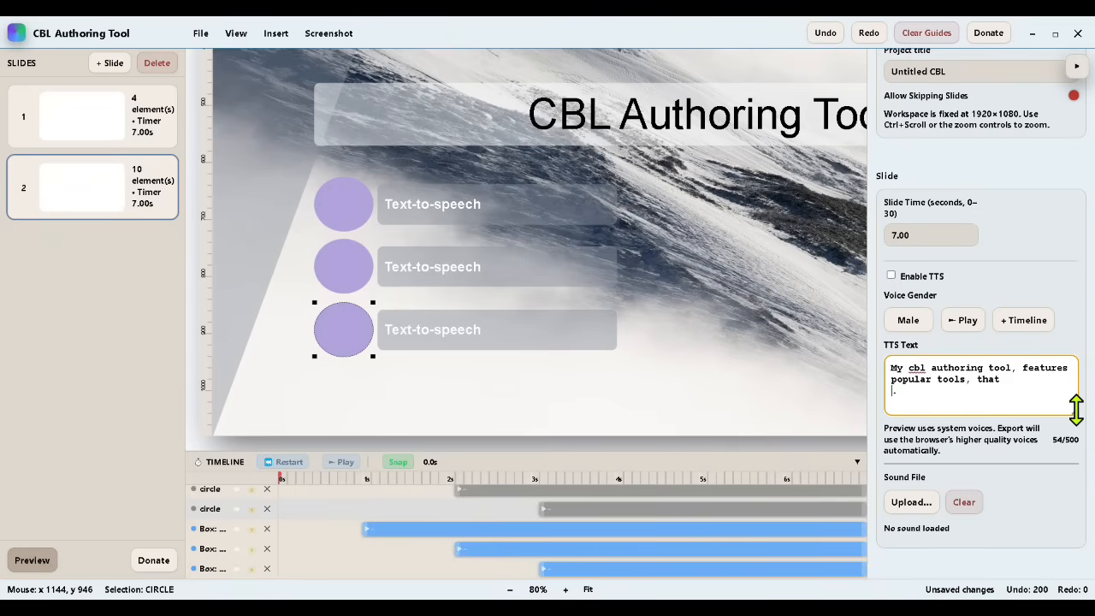
text(is)
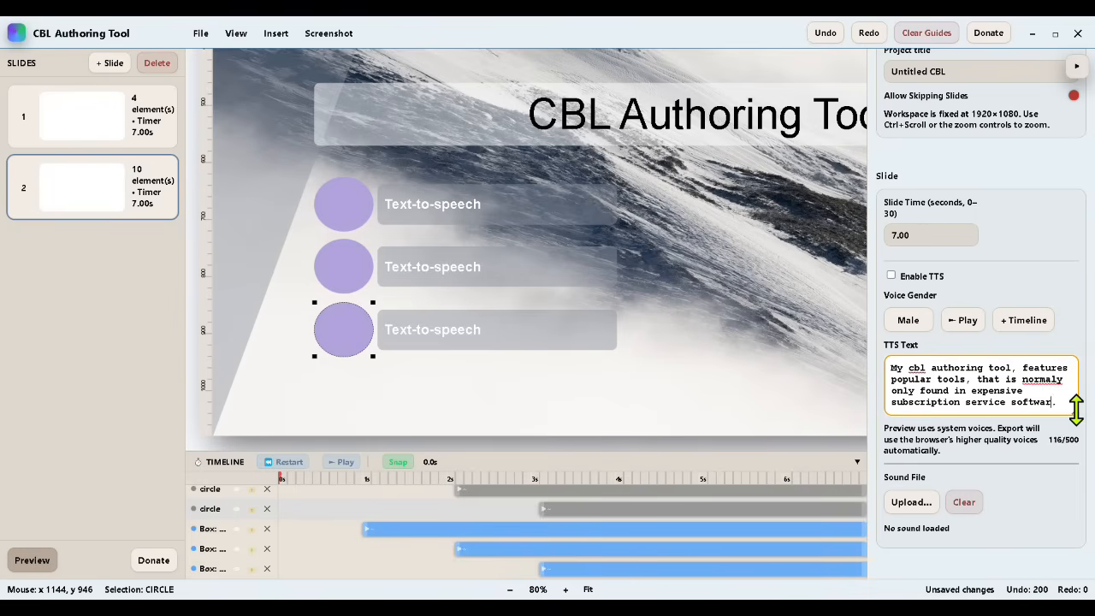
Step: Listen to the narration and remove the extra period at the end of the TTS text
click(962, 320)
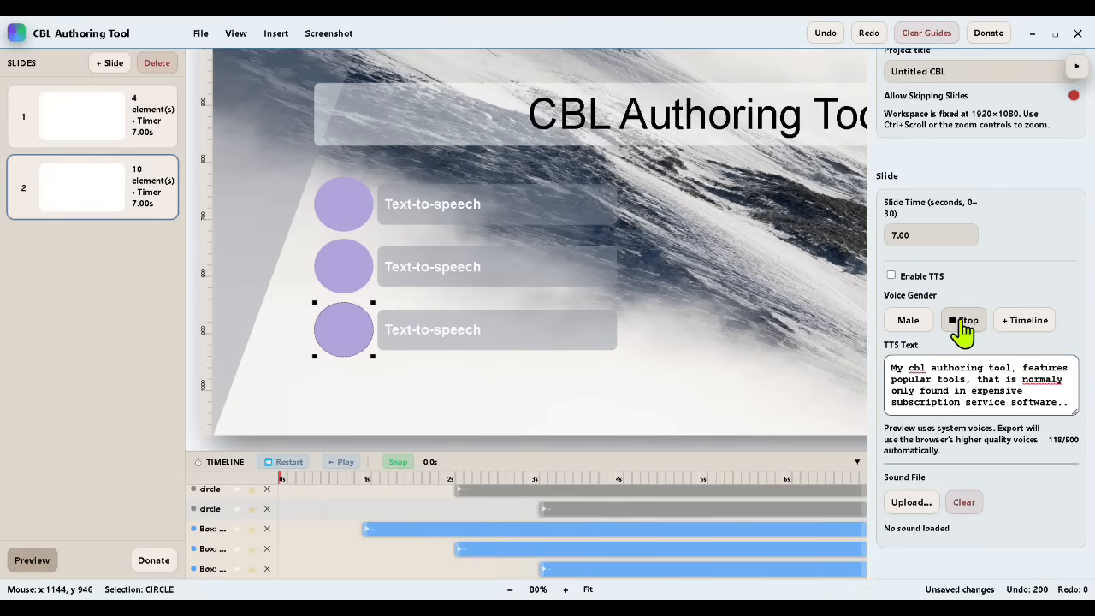
double_click(1047, 382)
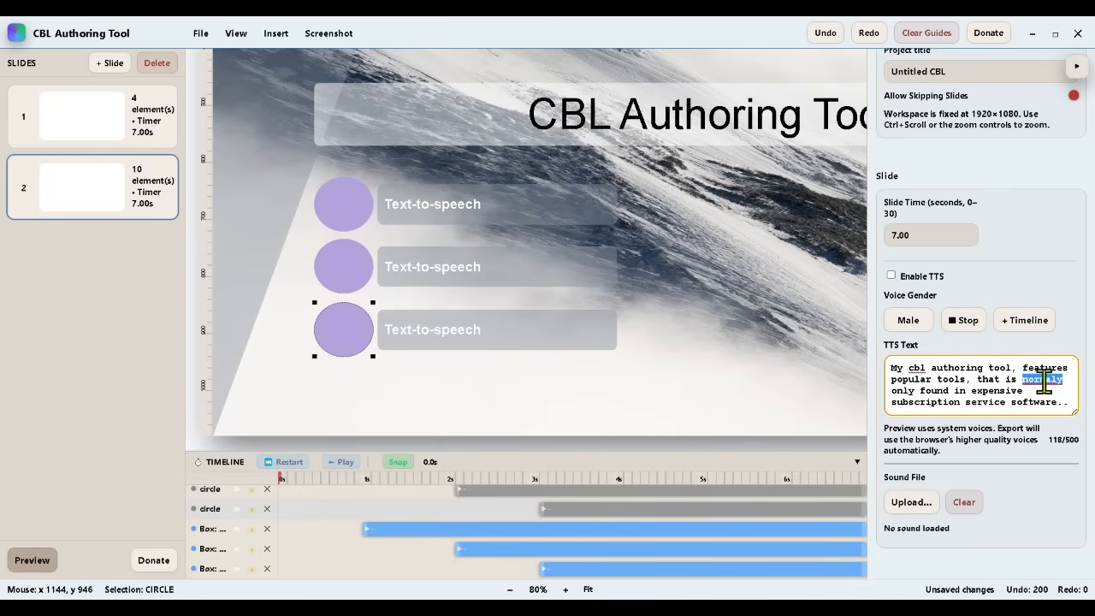
click(1068, 402)
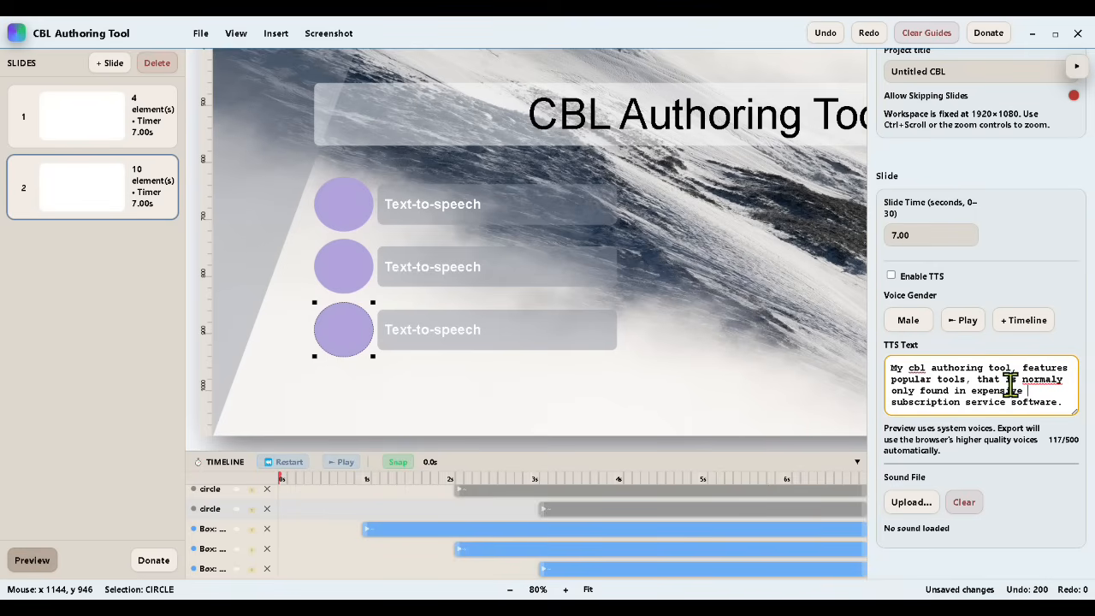
Step: Change the middle box's text to "Slide Time-Line control"
click(448, 271)
double_click(447, 269)
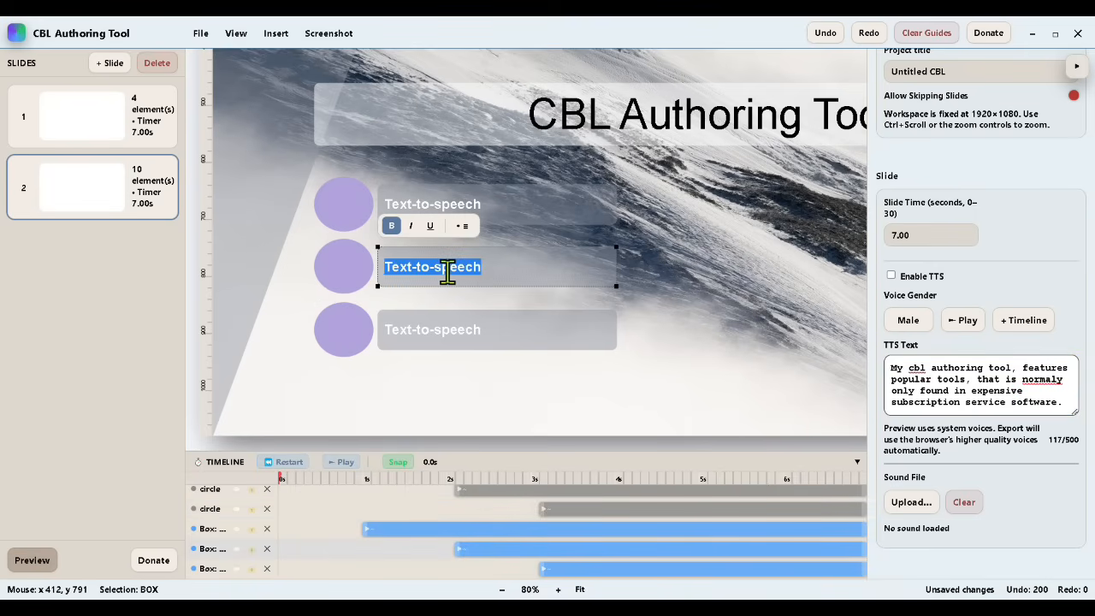
text(Slide Time-Line control)
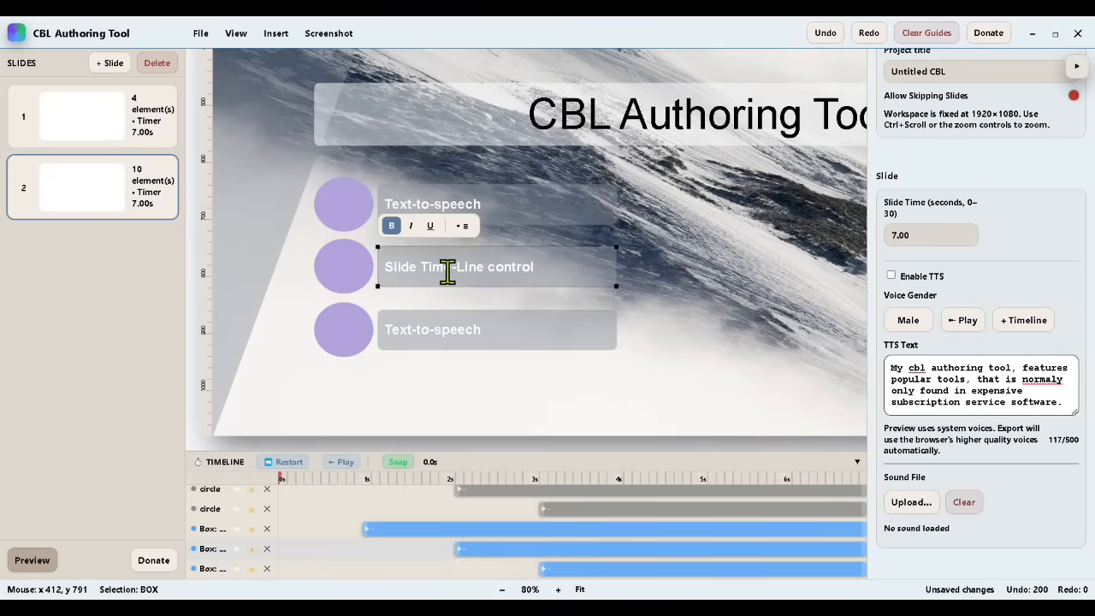
Step: Change the bottom box's text to "Export to single file / multiple files"
click(502, 331)
double_click(500, 330)
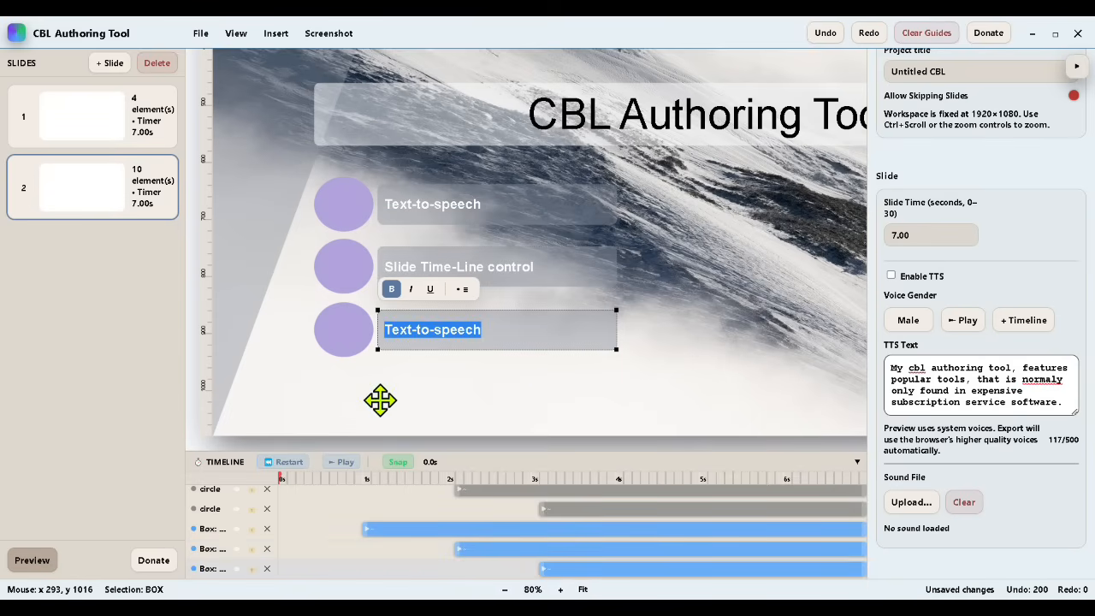
text(Export to single file / multipl)
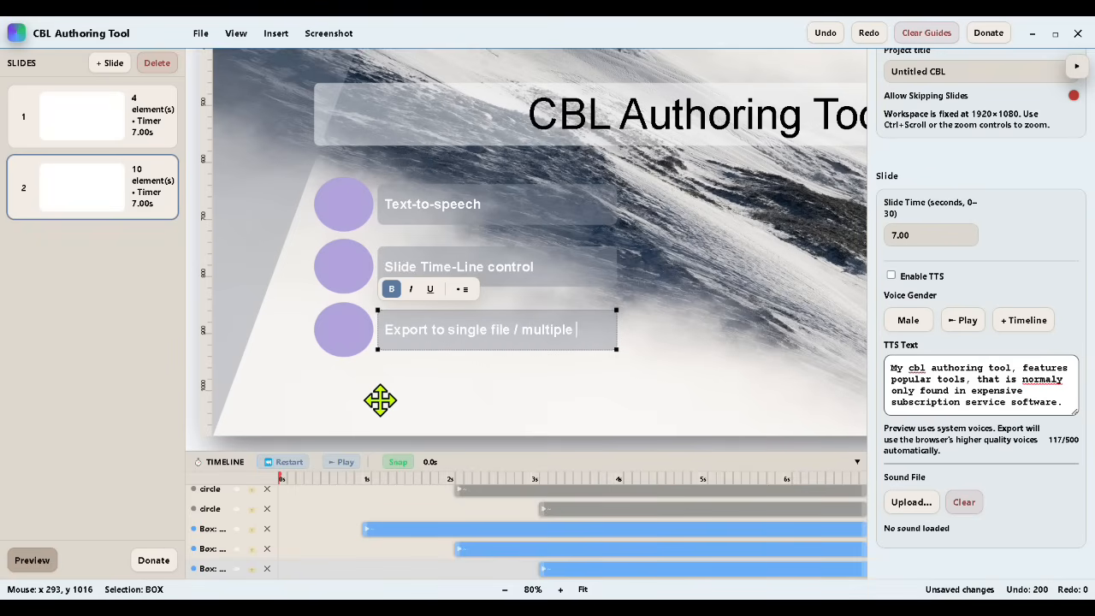
click(538, 412)
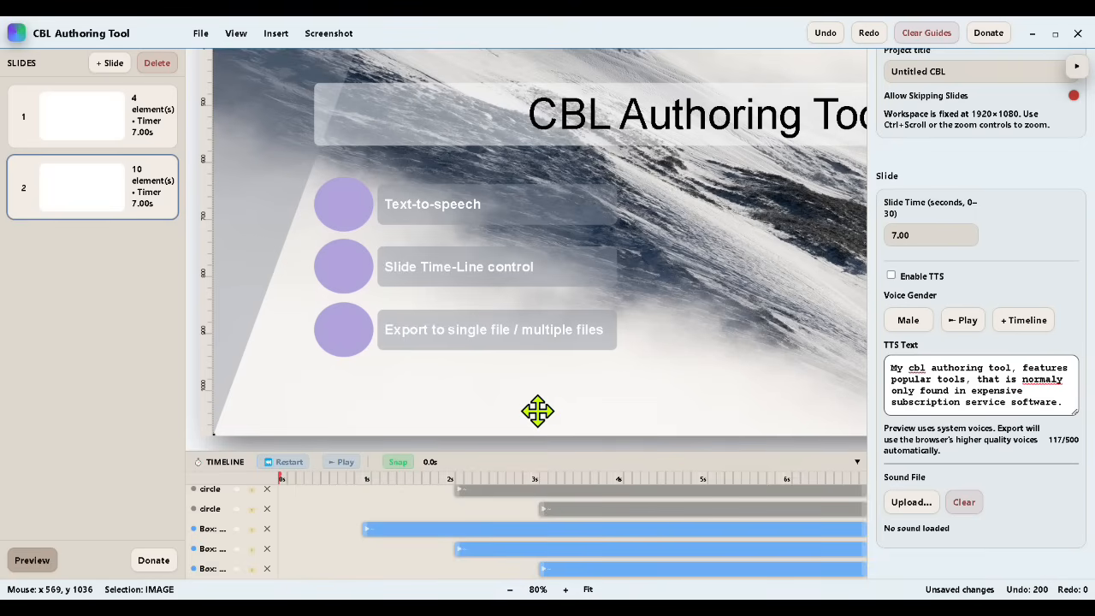
Step: Save the project, and play the second slide in the preview before closing it
click(200, 33)
click(214, 98)
click(32, 563)
click(171, 552)
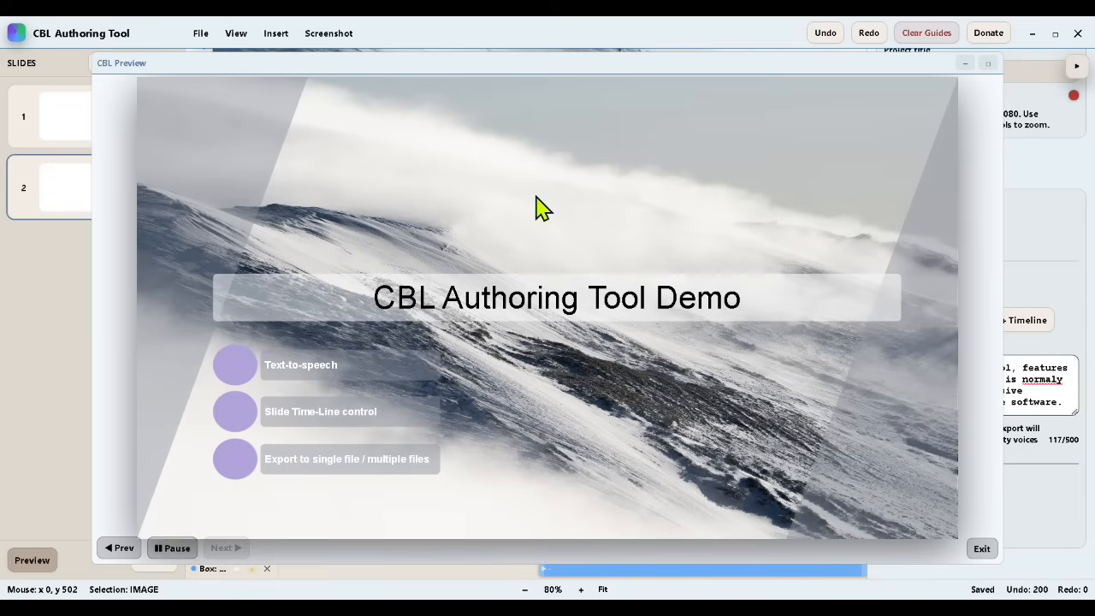
click(981, 548)
Step: Enable TTS for the second slide and add its narration to the timeline
click(892, 276)
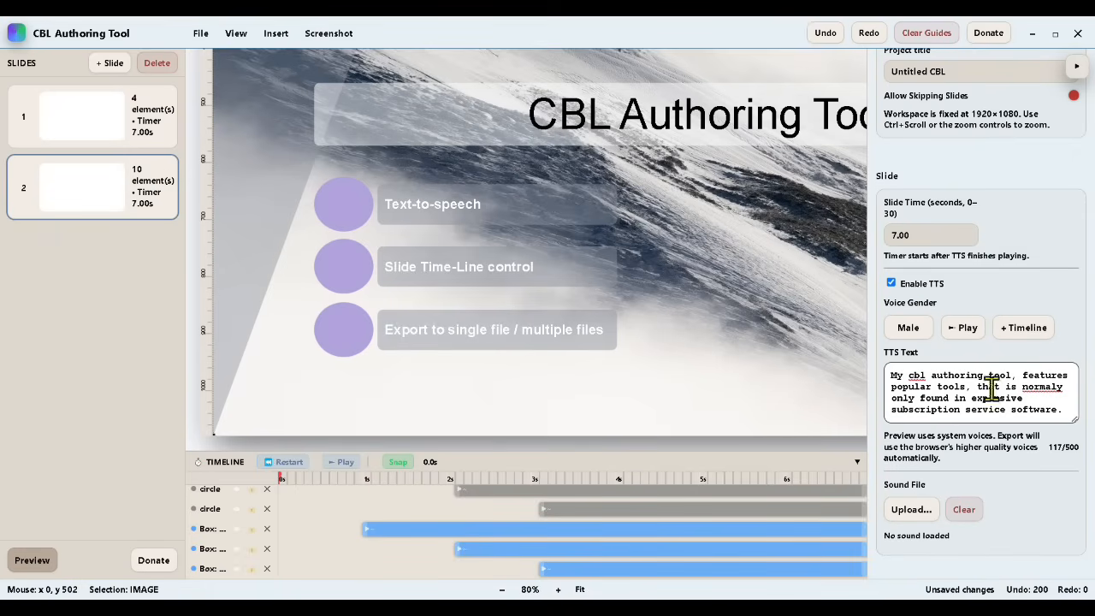
scroll(581, 531, up, 3)
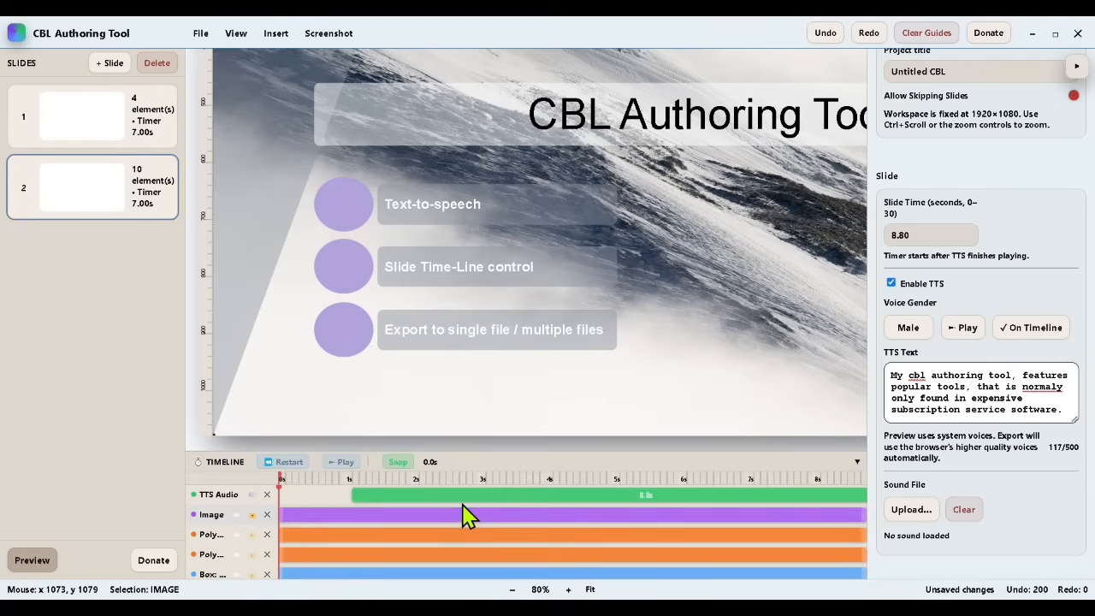
scroll(463, 508, down, 2)
scroll(463, 508, up, 1)
scroll(462, 505, up, 2)
Step: Set the second slide's time to 8.80 seconds
double_click(894, 234)
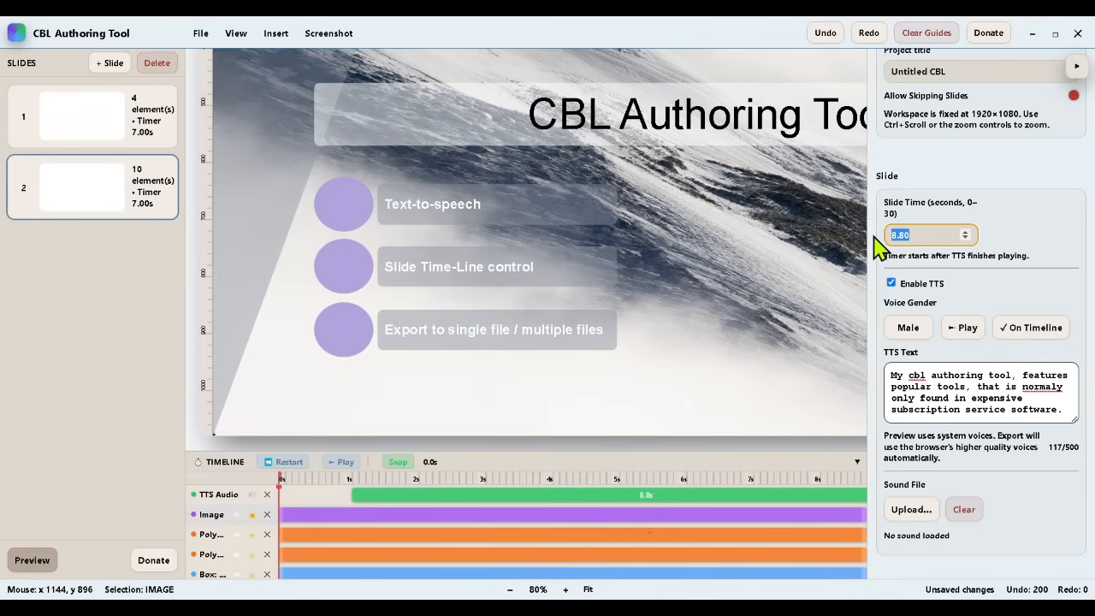
text(8.801)
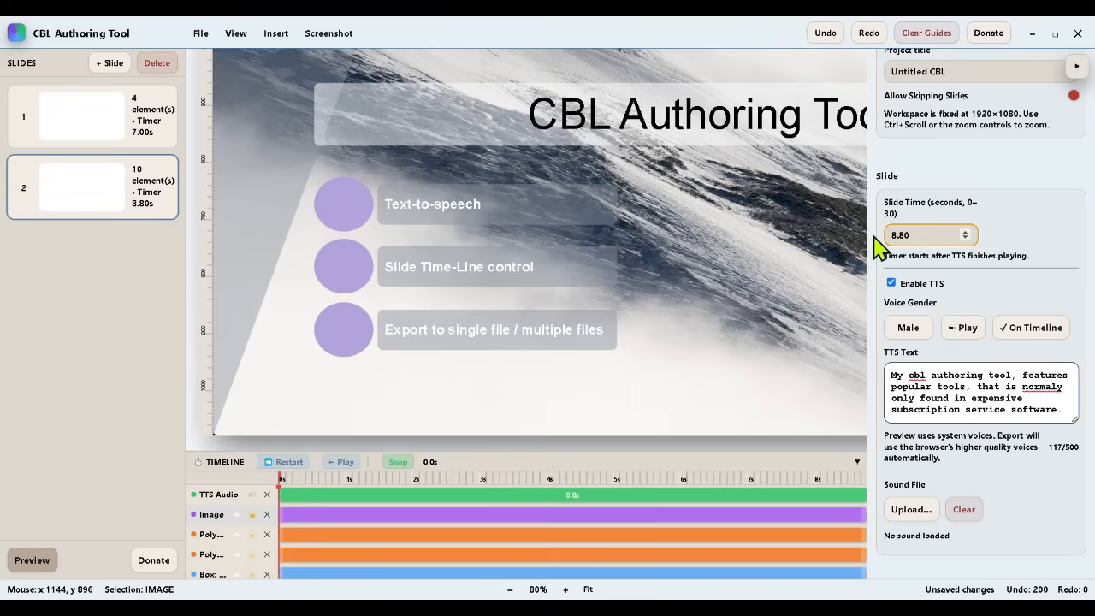
double_click(885, 235)
key(BackSpace)
key(BackSpace)
scroll(813, 519, down, 2)
scroll(813, 520, up, 2)
Step: Play the narrated second slide in the preview and close the preview
click(33, 560)
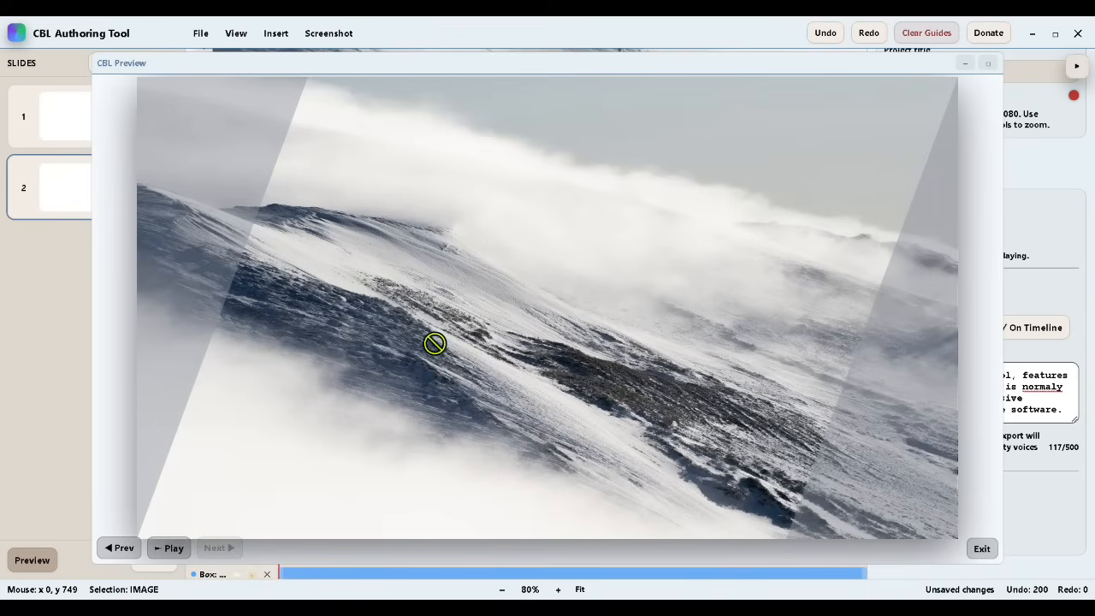
click(172, 551)
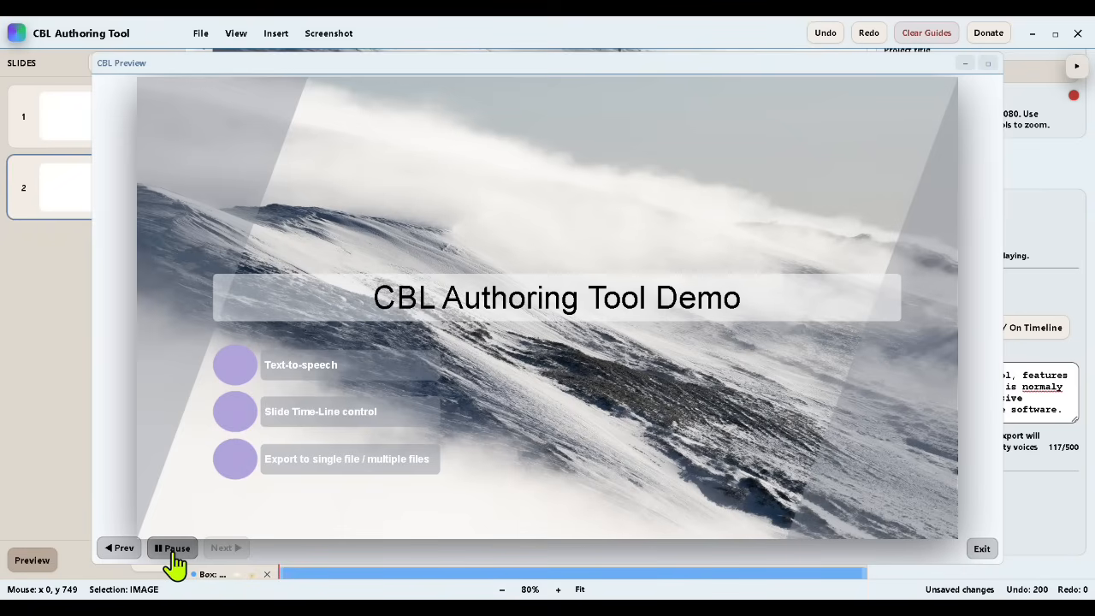
click(982, 550)
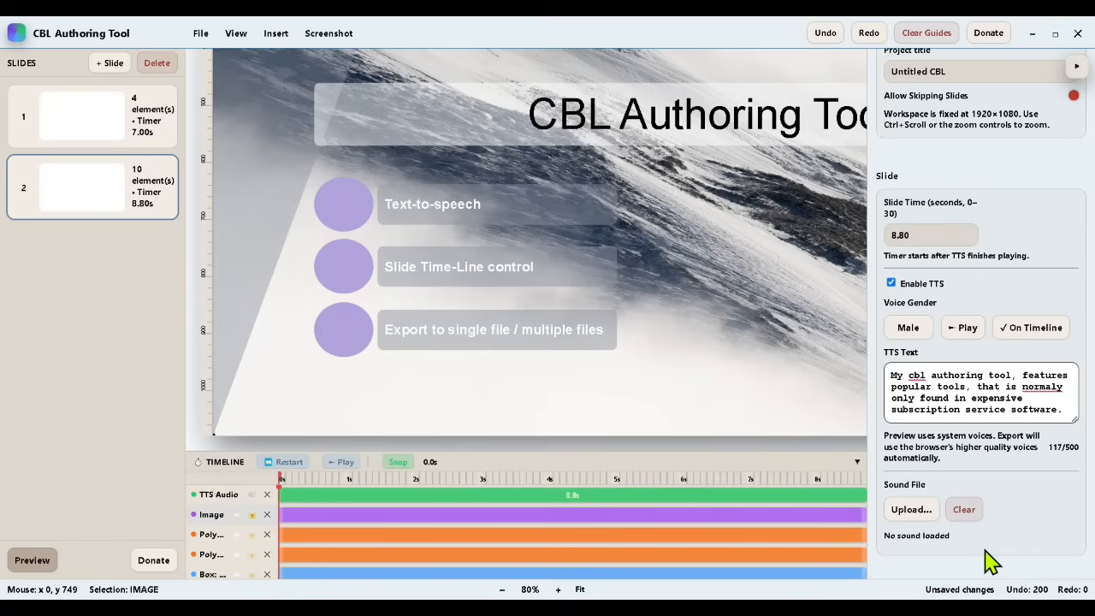
Step: Save the project
click(201, 35)
click(215, 95)
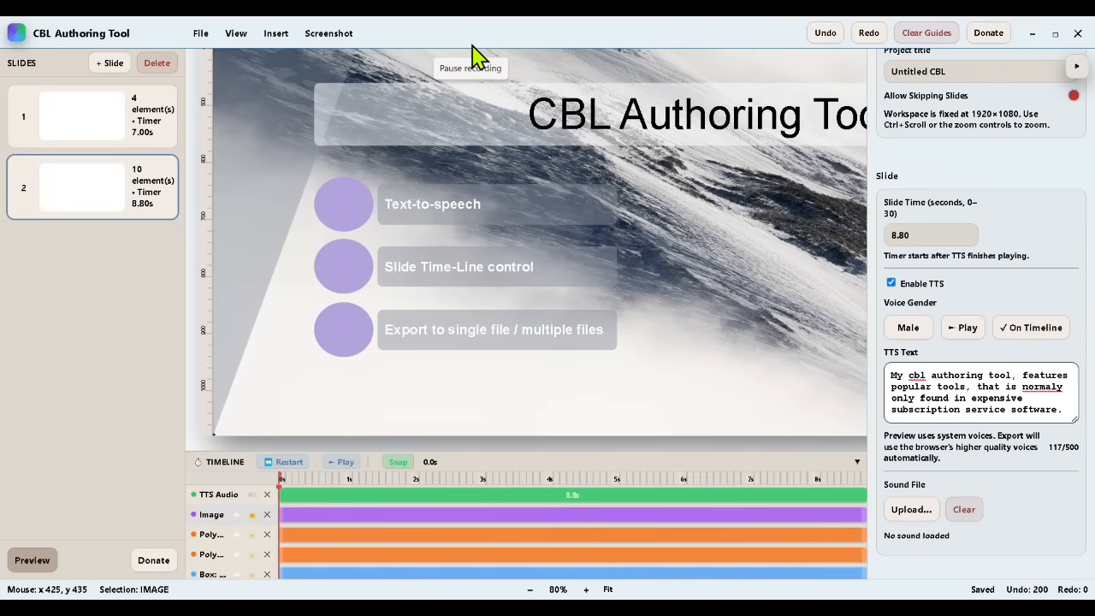
ctrl+scroll(784, 257, down, 3)
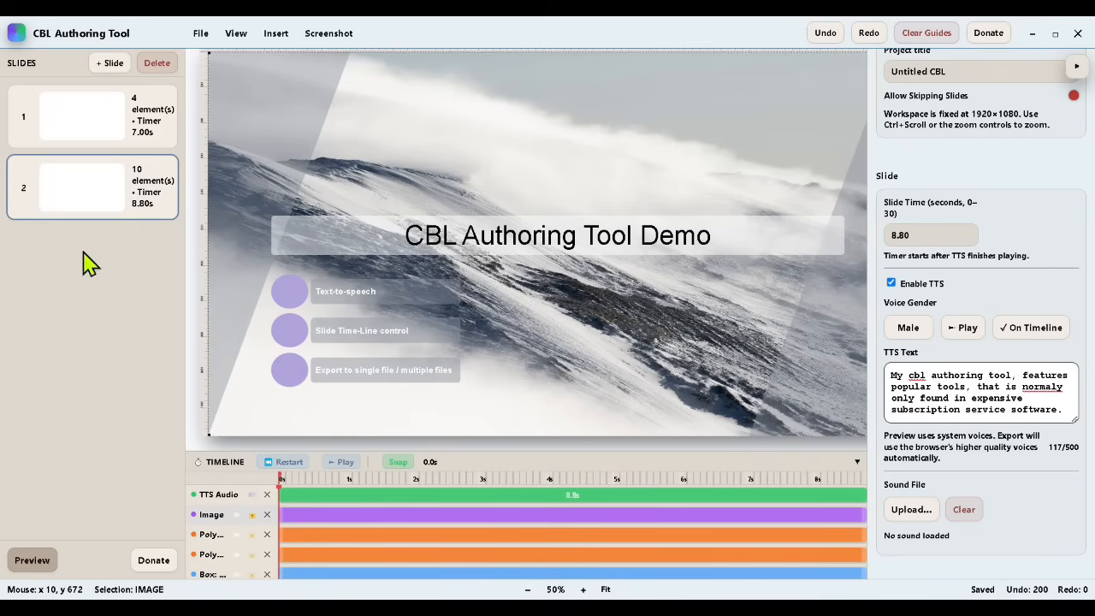
Step: Add a third slide and give it the dark red background colour
right_click(68, 183)
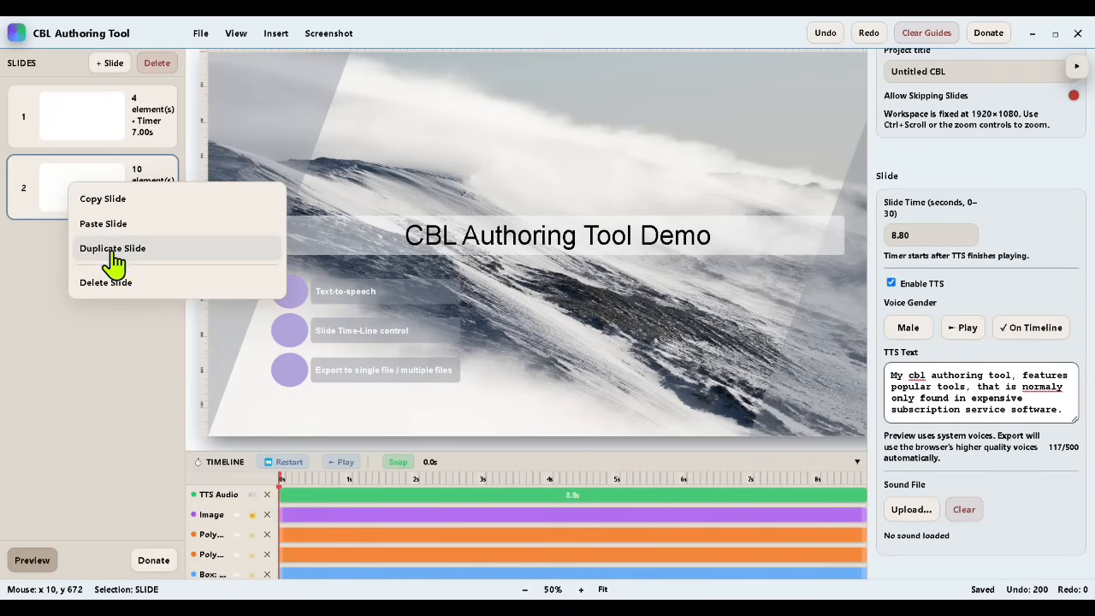
click(103, 199)
click(111, 63)
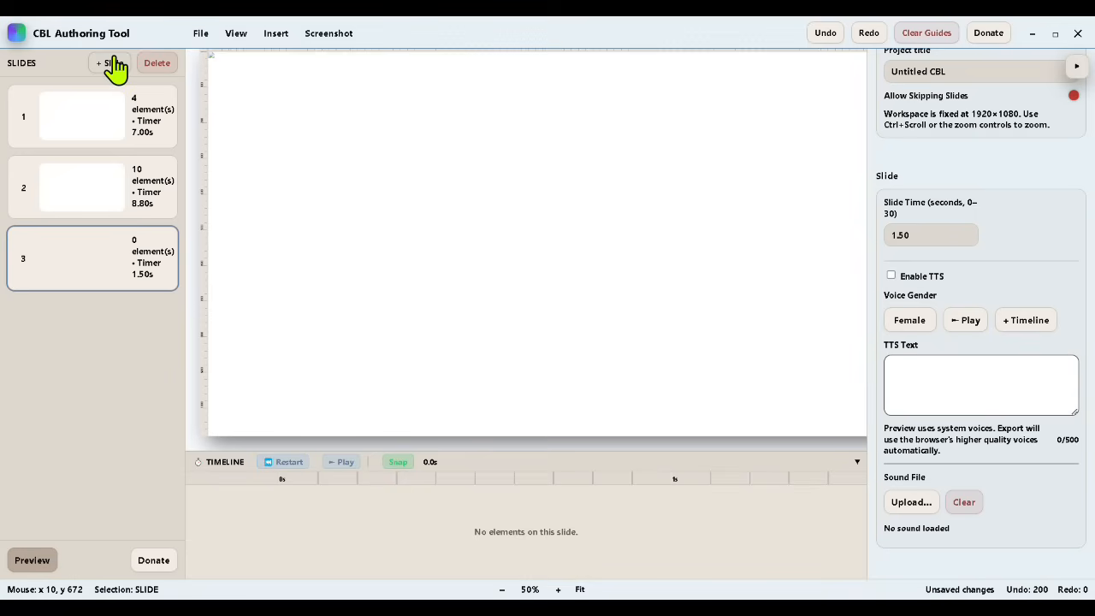
click(277, 36)
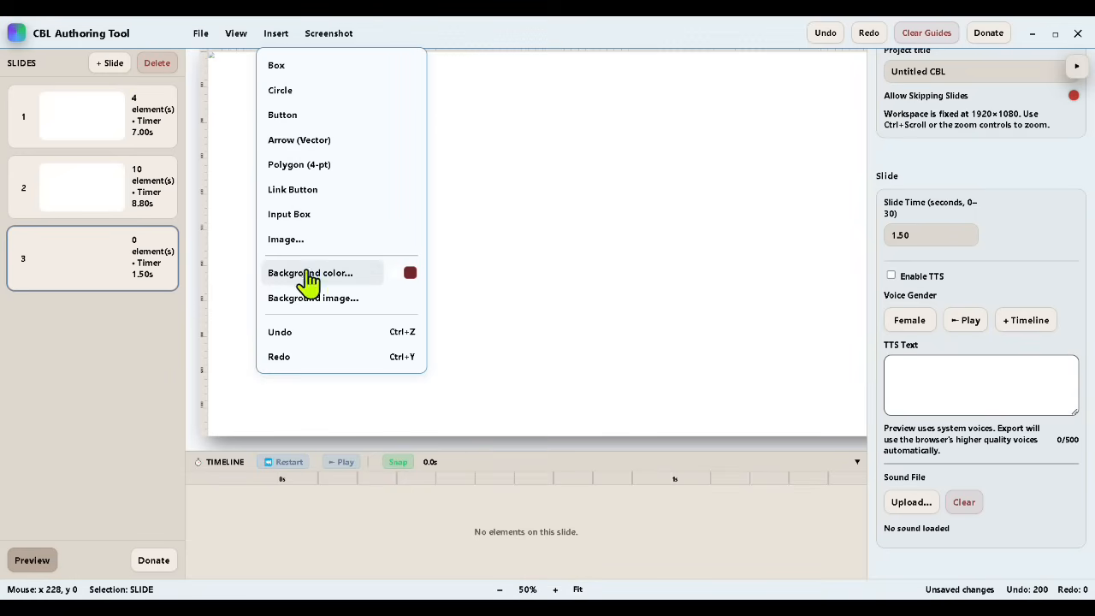
click(411, 272)
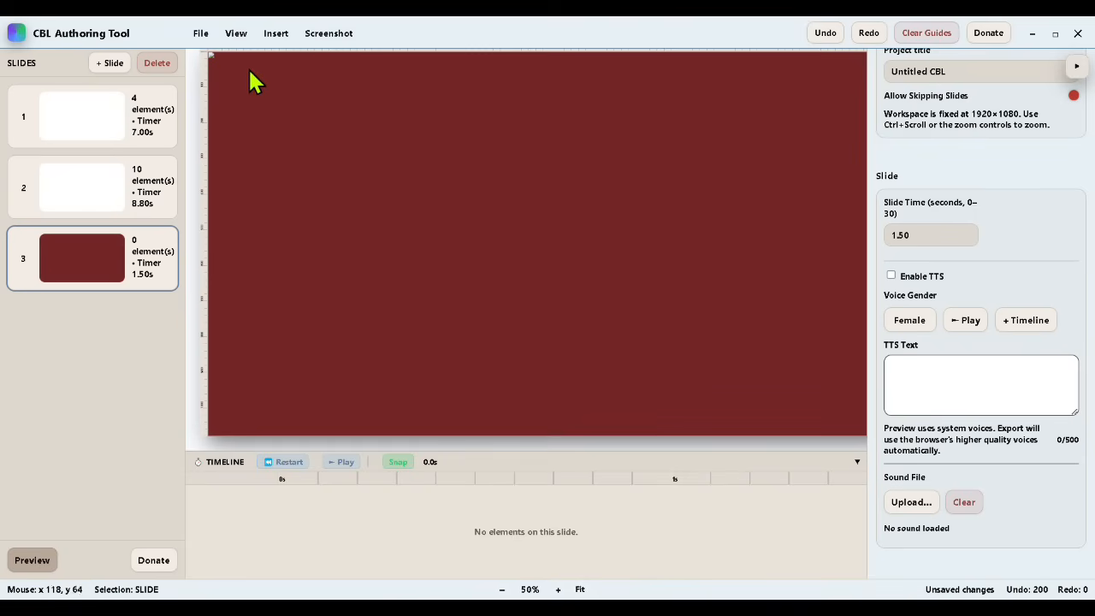
Step: Insert three buttons on the third slide and begin spacing them apart
click(276, 38)
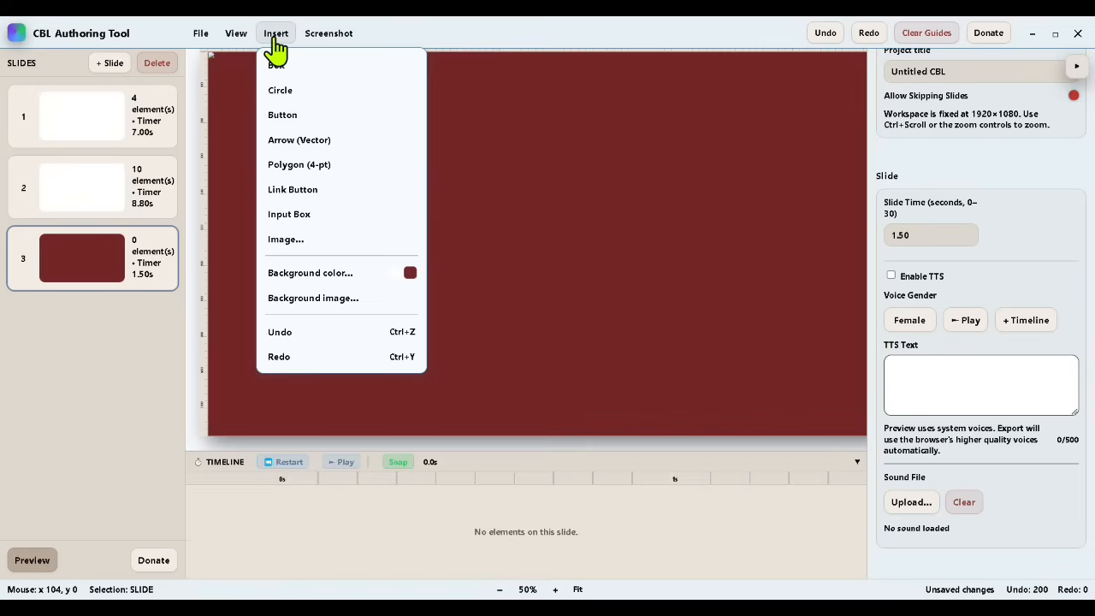
click(289, 115)
click(276, 35)
click(289, 114)
click(277, 35)
click(295, 114)
drag(313, 190, 305, 245)
Step: Turn on snap to grid and arrange the three buttons in an evenly spaced column
click(237, 34)
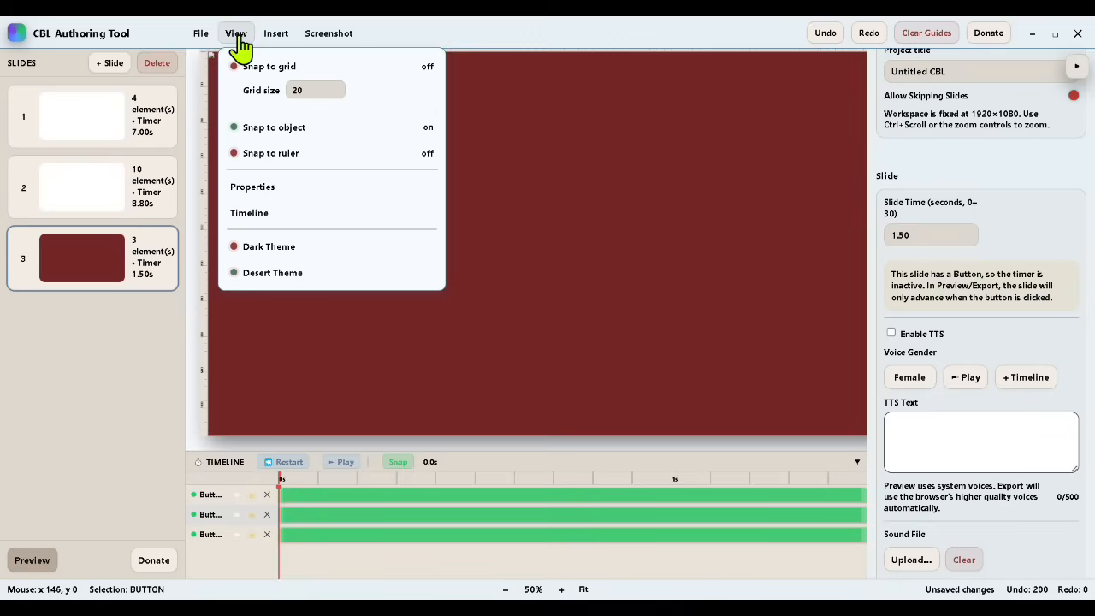
click(257, 67)
click(549, 282)
drag(309, 134, 310, 181)
mouse_move(311, 244)
mouse_down()
mouse_move(313, 188)
mouse_move(312, 225)
mouse_up()
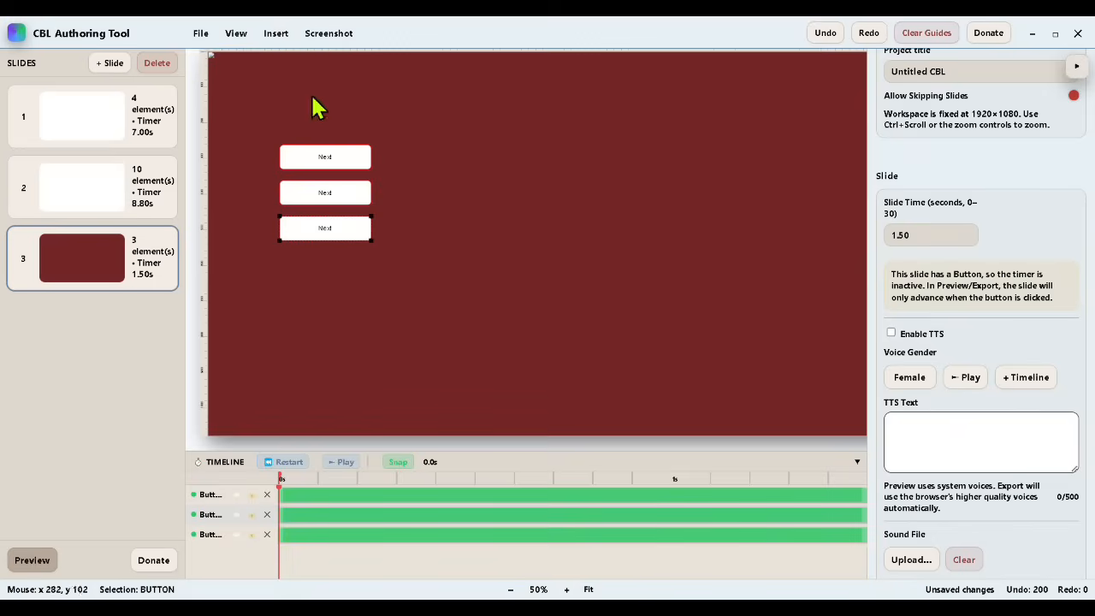
Step: Insert a fourth button and place it beside the top button of the column
click(276, 33)
click(283, 114)
drag(303, 132, 422, 162)
click(246, 120)
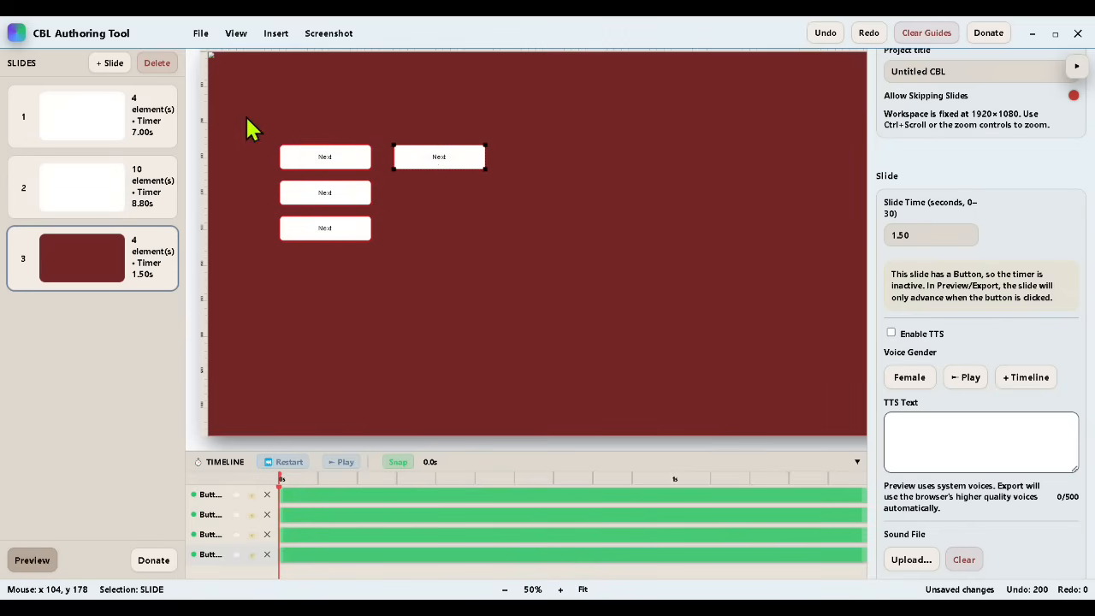
Step: Move the column of three buttons toward the slide's centre and place the fourth button level with its top button
drag(322, 182, 545, 333)
click(553, 262)
click(536, 301)
drag(635, 272, 652, 266)
Step: Set the font size of all four buttons to 24
scroll(1021, 410, down, 8)
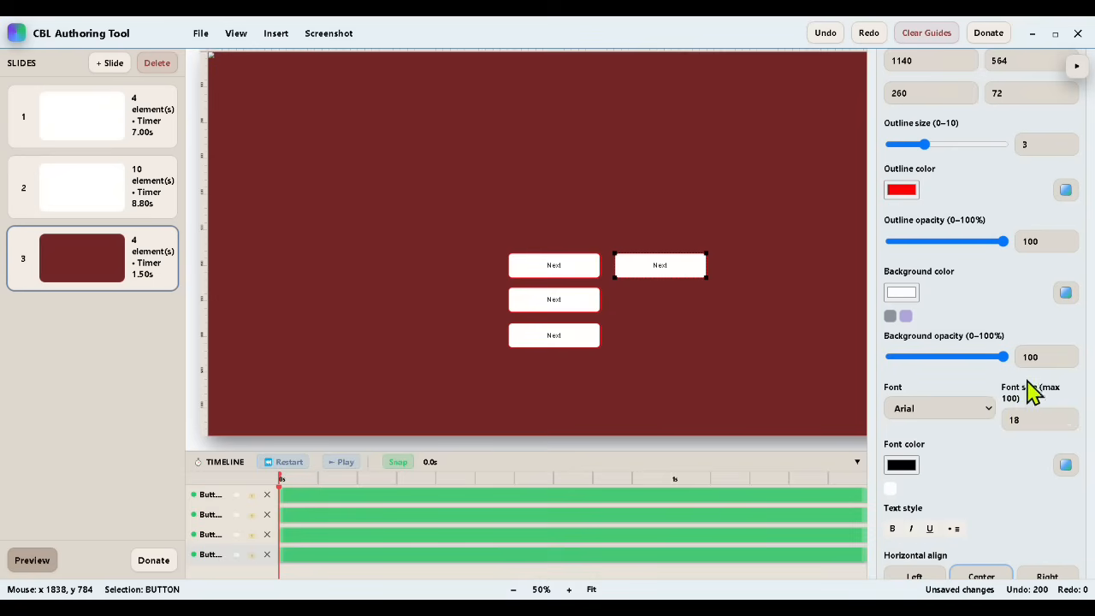
double_click(1002, 418)
text(24)
click(569, 264)
double_click(1007, 420)
text(24)
click(564, 295)
double_click(1007, 419)
text(24)
click(569, 334)
double_click(1020, 419)
text(24)
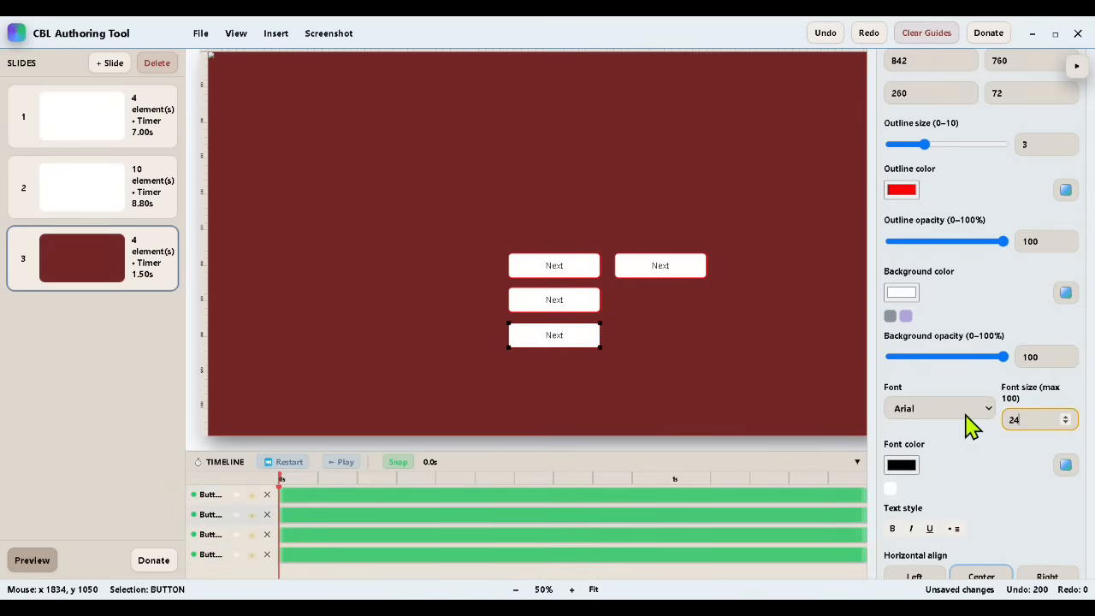
Step: Relabel the fourth button "Submit Answer" and make the column's top button a quiz answer marked Correct
double_click(661, 266)
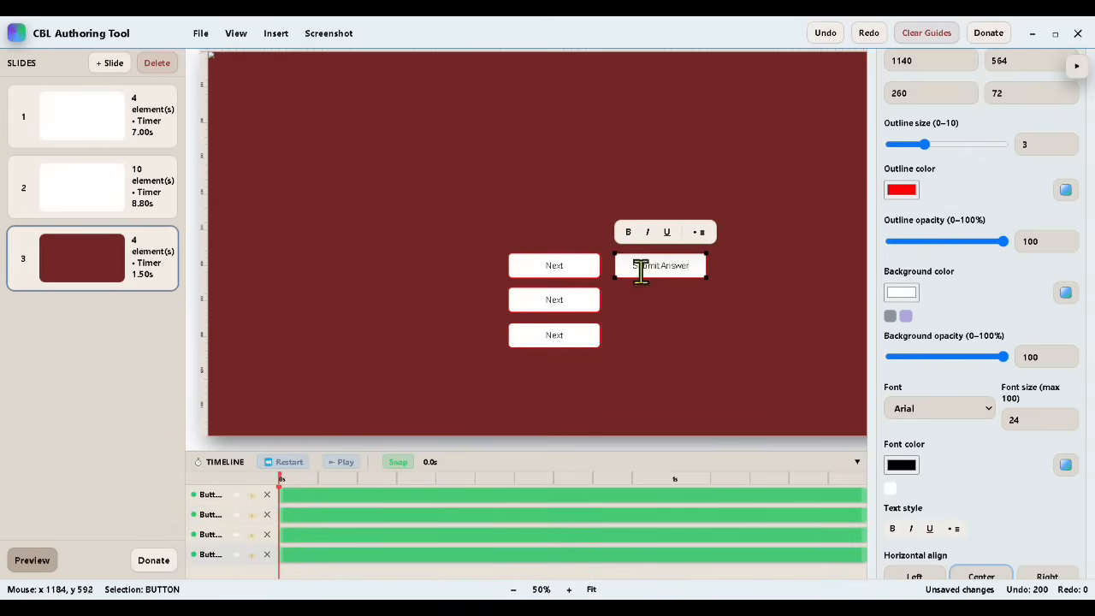
click(709, 338)
click(548, 267)
scroll(971, 462, down, 3)
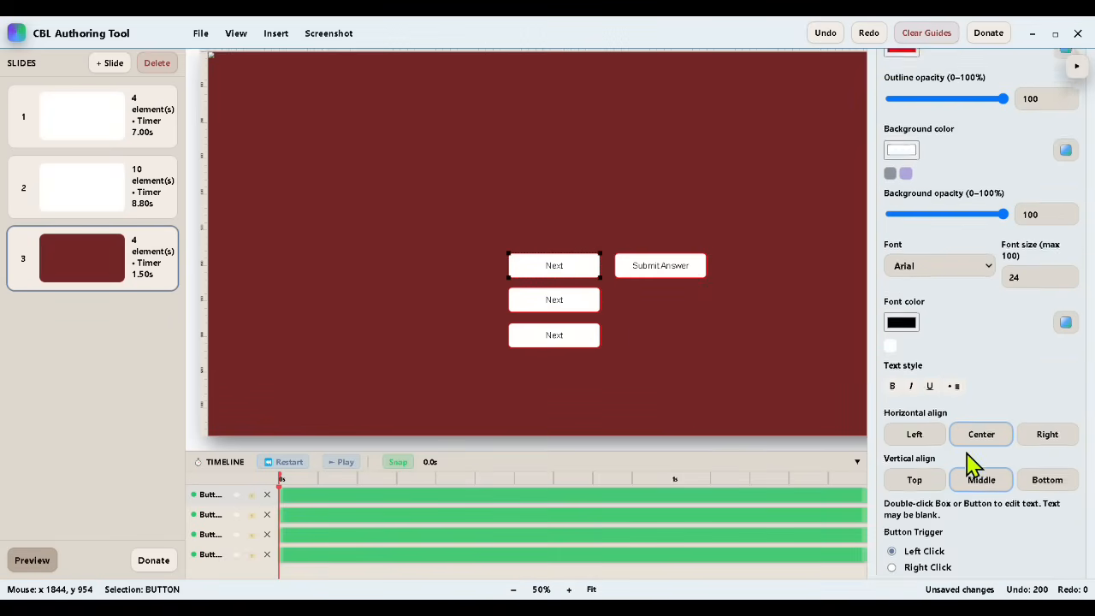
scroll(966, 470, down, 4)
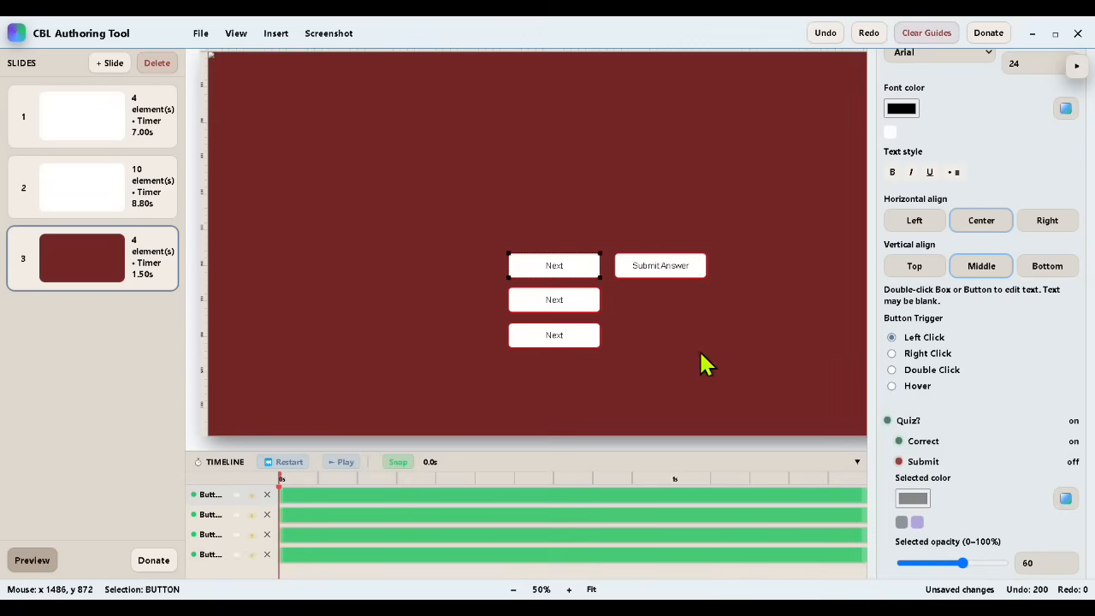
Step: Turn on Quiz for the middle and bottom buttons of the column, leaving Correct off
click(582, 298)
click(914, 496)
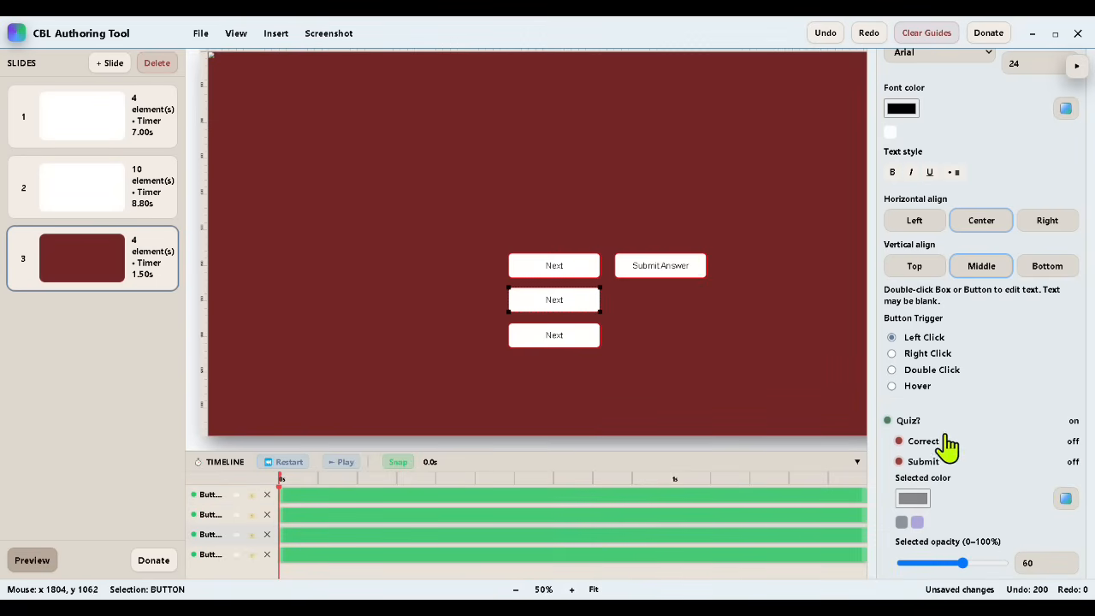
click(567, 334)
click(909, 498)
Step: Turn on Quiz and Submit for the Submit Answer button
click(671, 267)
click(910, 495)
click(923, 462)
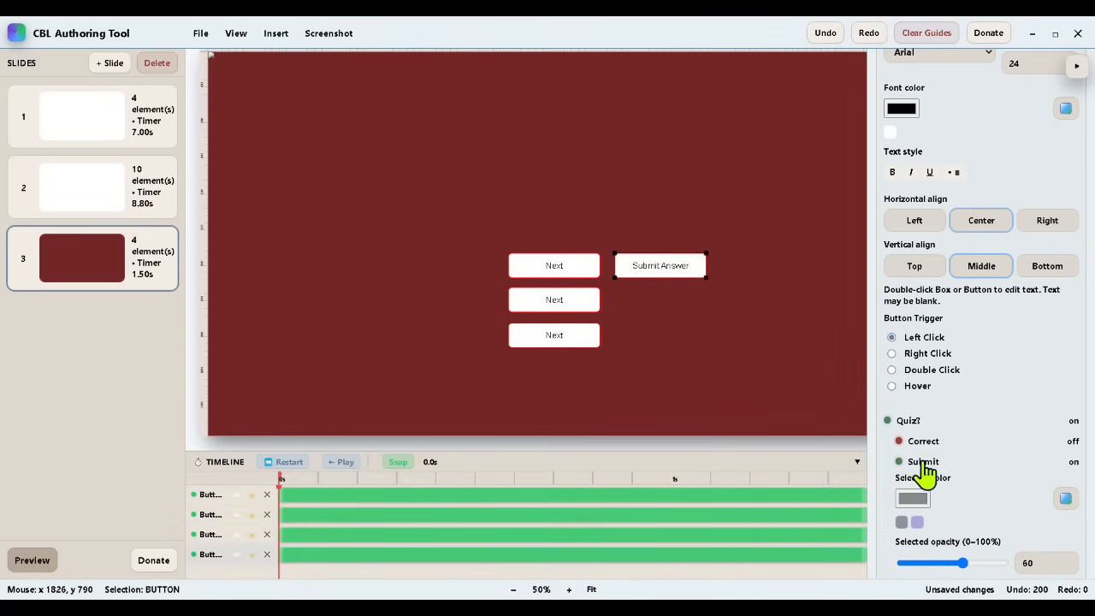
click(738, 358)
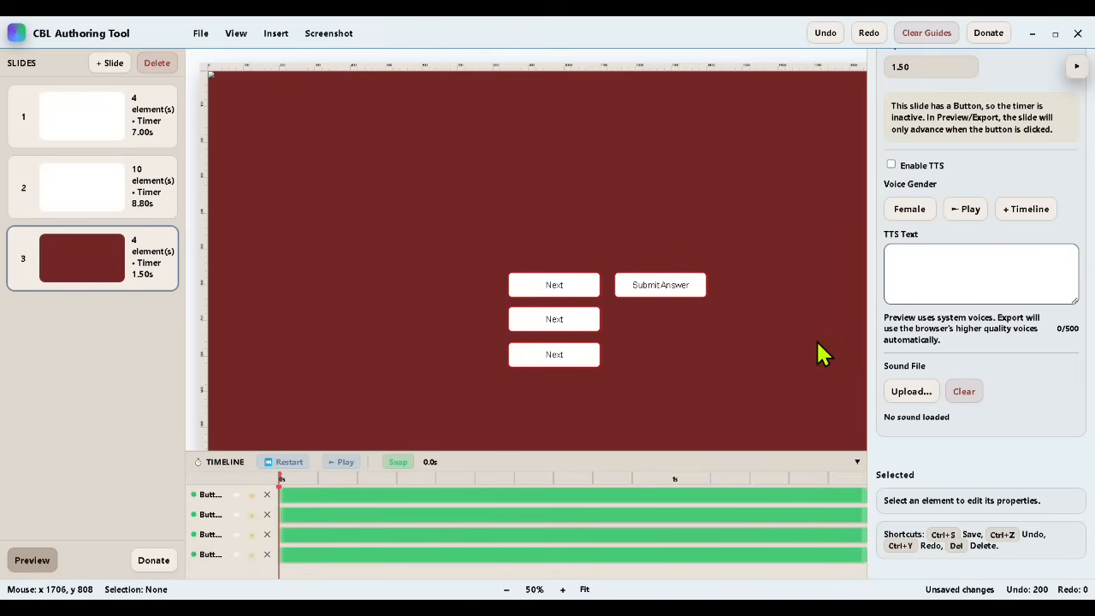
Step: Enter "My cbl authoring app, also includes quiz logic." as male-voice narration, add it to the timeline and enable TTS
scroll(994, 319, up, 3)
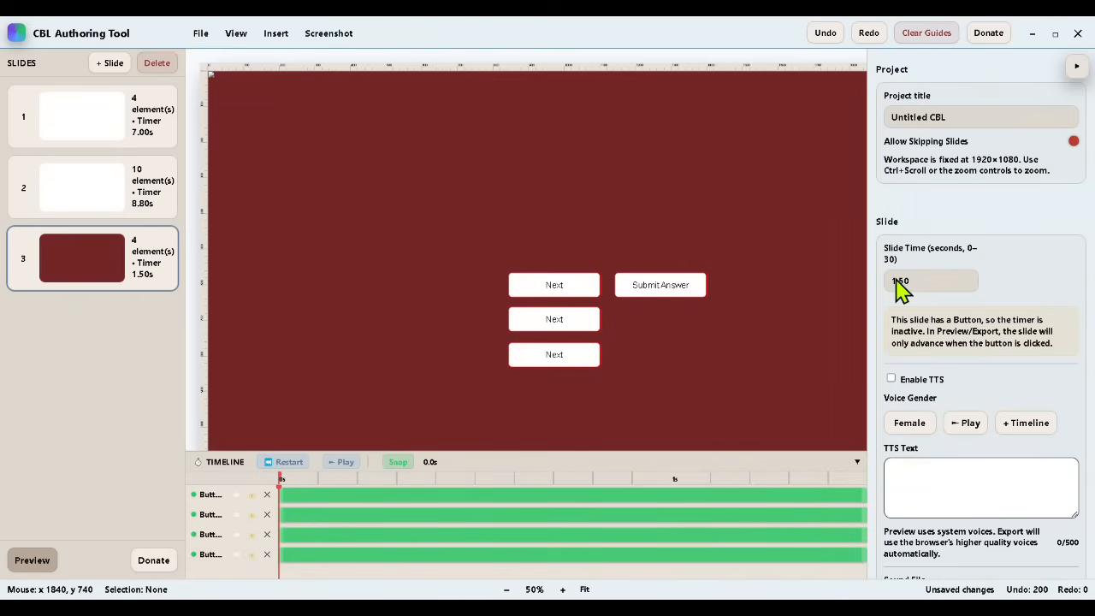
scroll(751, 344, down, 1)
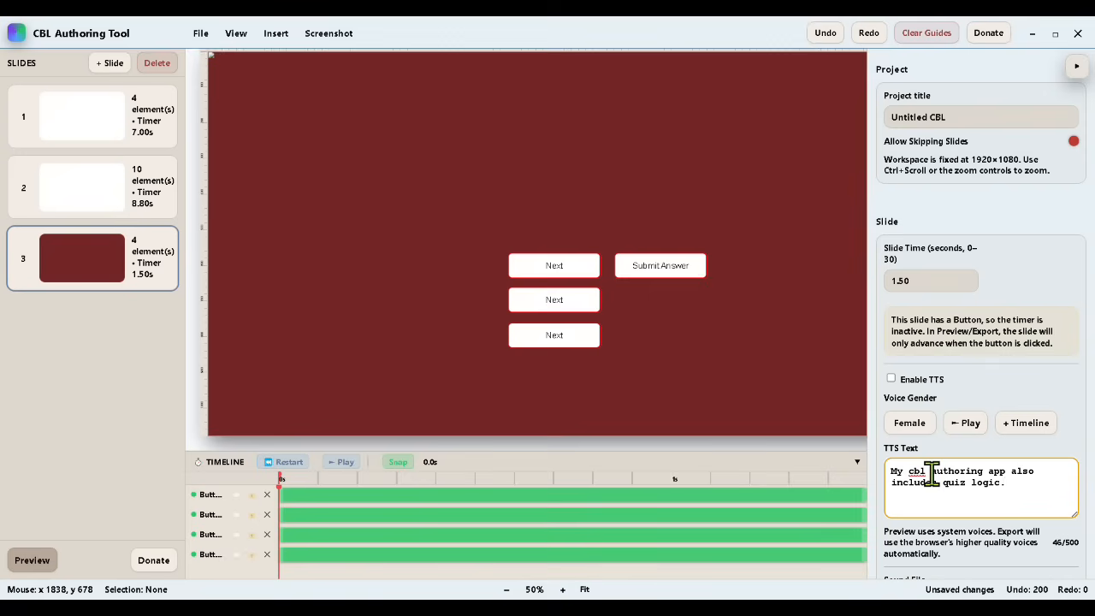
click(909, 423)
click(962, 423)
click(1008, 470)
text(,)
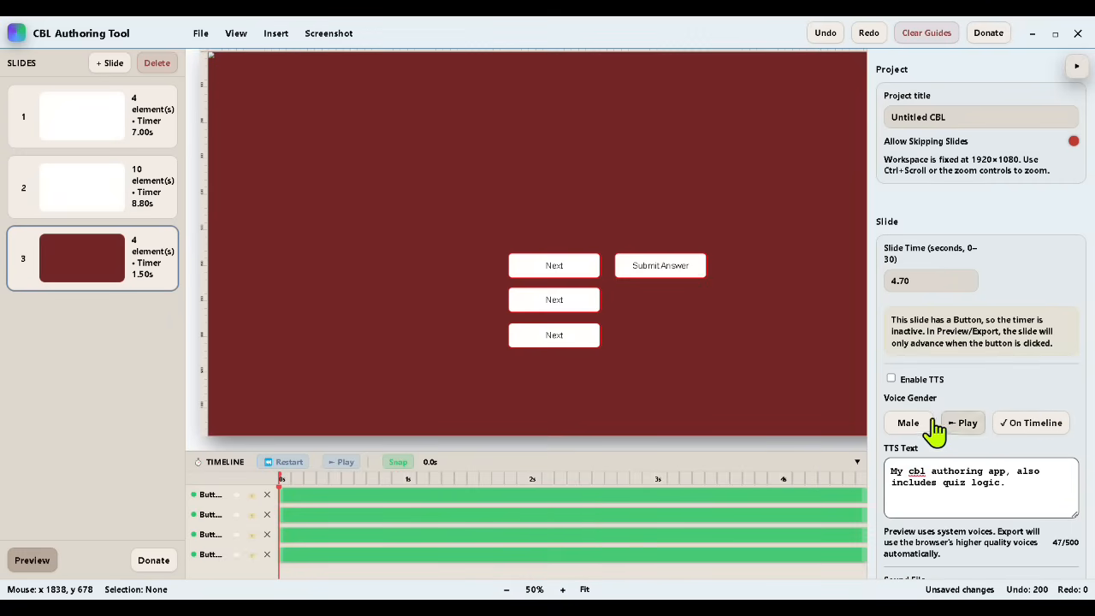
click(891, 379)
Step: Stagger the button starts on the timeline: bottom about 0.6 s, middle 1.1 s, top 1.6 s and Submit Answer 2.1 s
drag(277, 547, 353, 551)
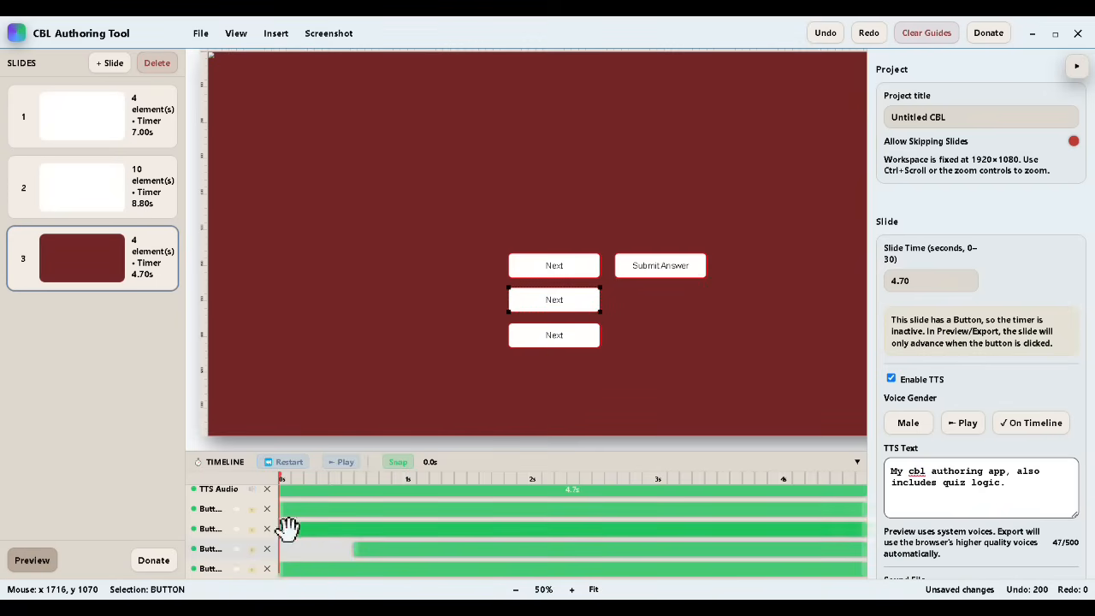
click(559, 337)
drag(283, 529, 358, 529)
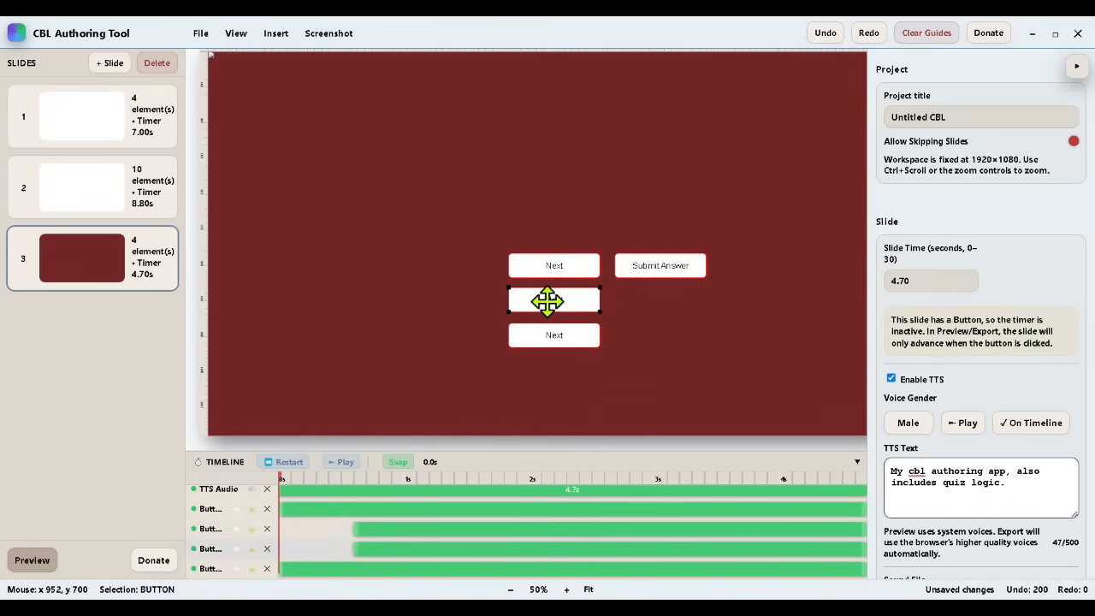
drag(354, 548, 416, 567)
click(554, 267)
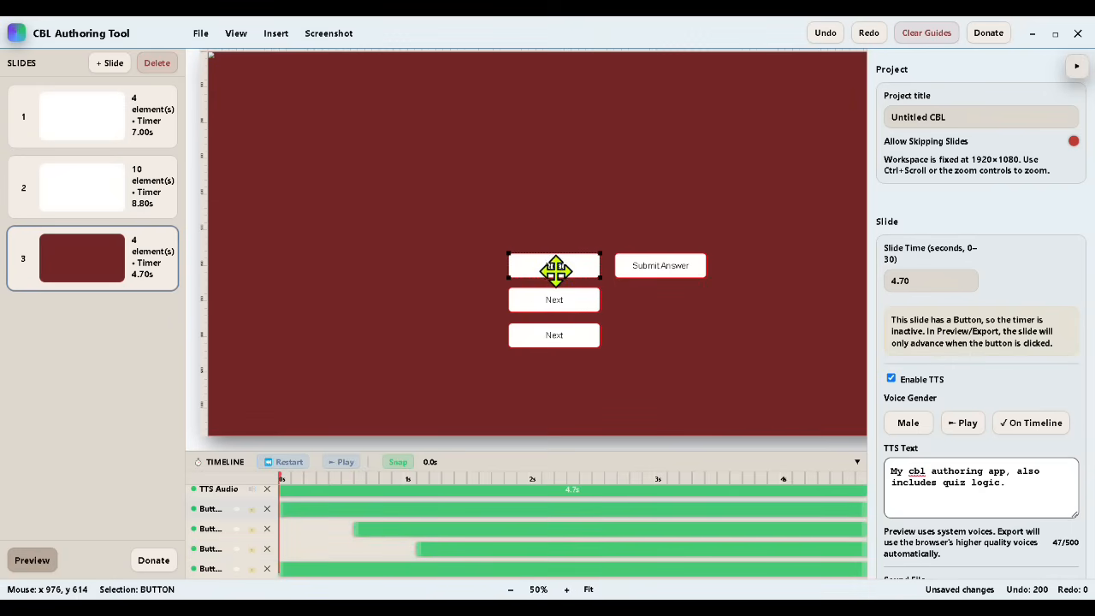
drag(285, 506, 482, 525)
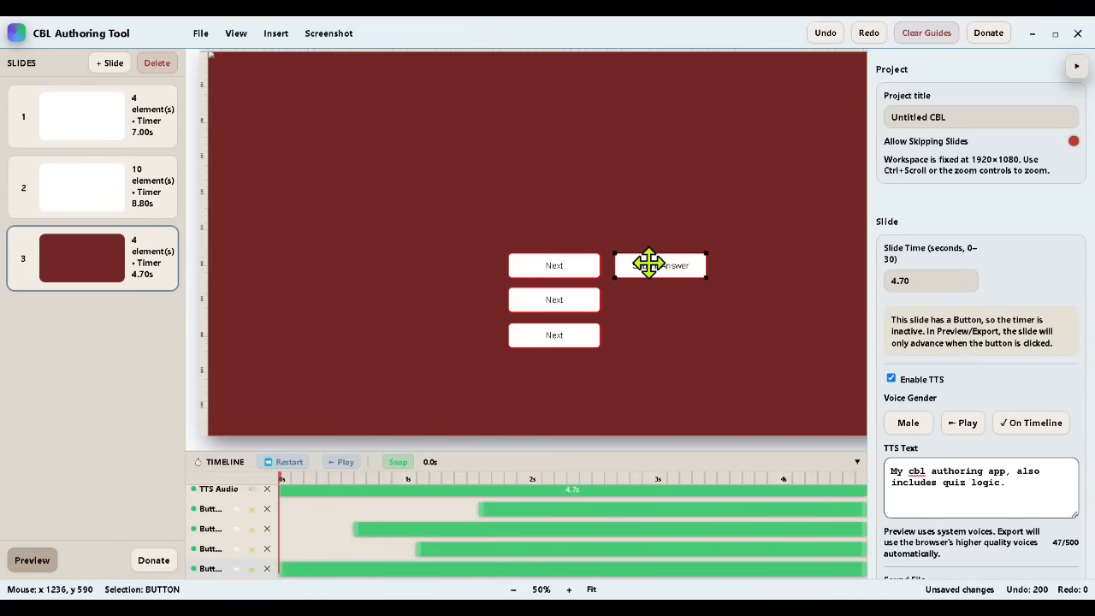
drag(280, 572, 539, 589)
Step: Apply Fade In to all four button clips and play the timeline to check the animation
right_click(498, 508)
right_click(456, 528)
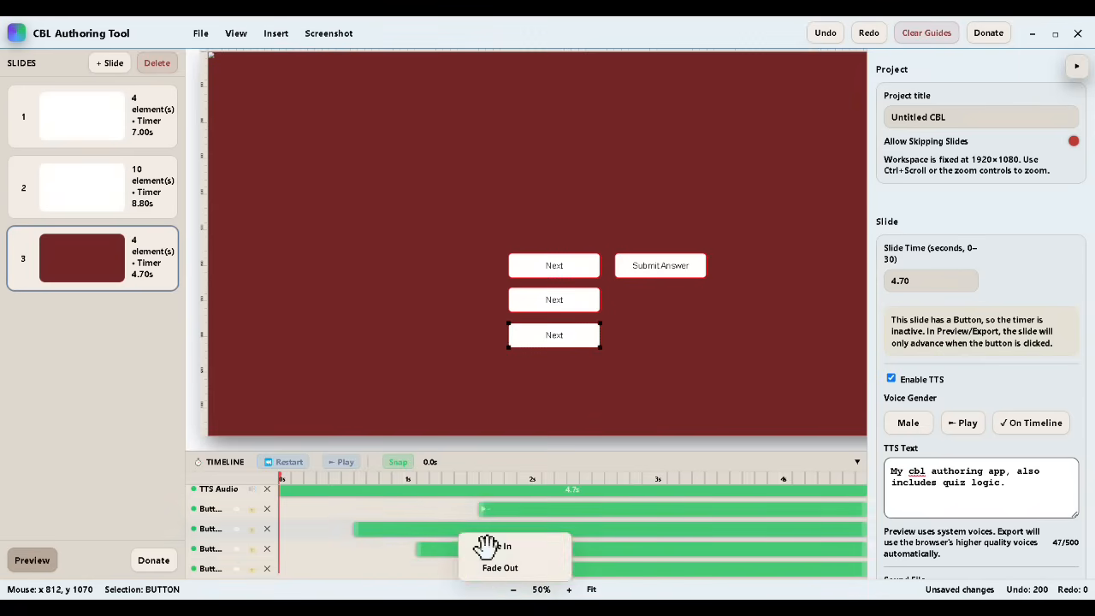
right_click(481, 549)
right_click(552, 569)
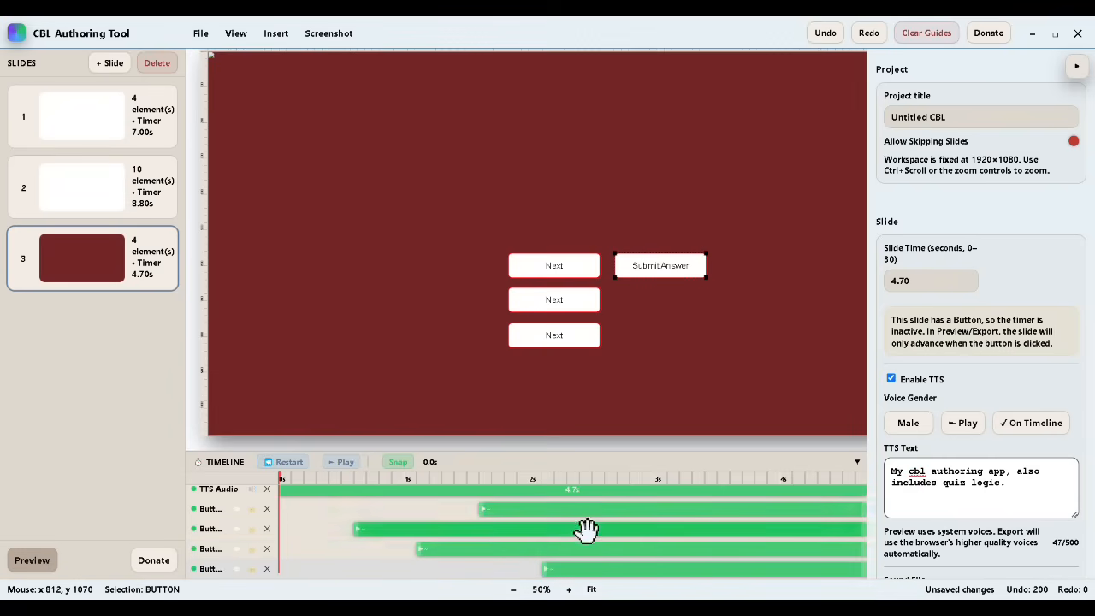
click(341, 463)
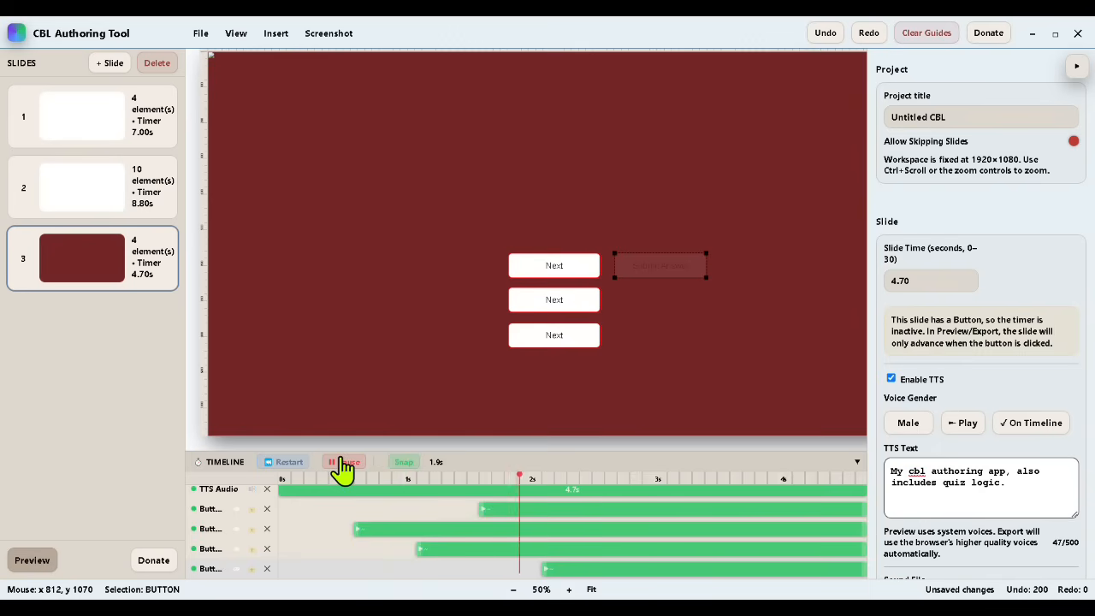
click(342, 463)
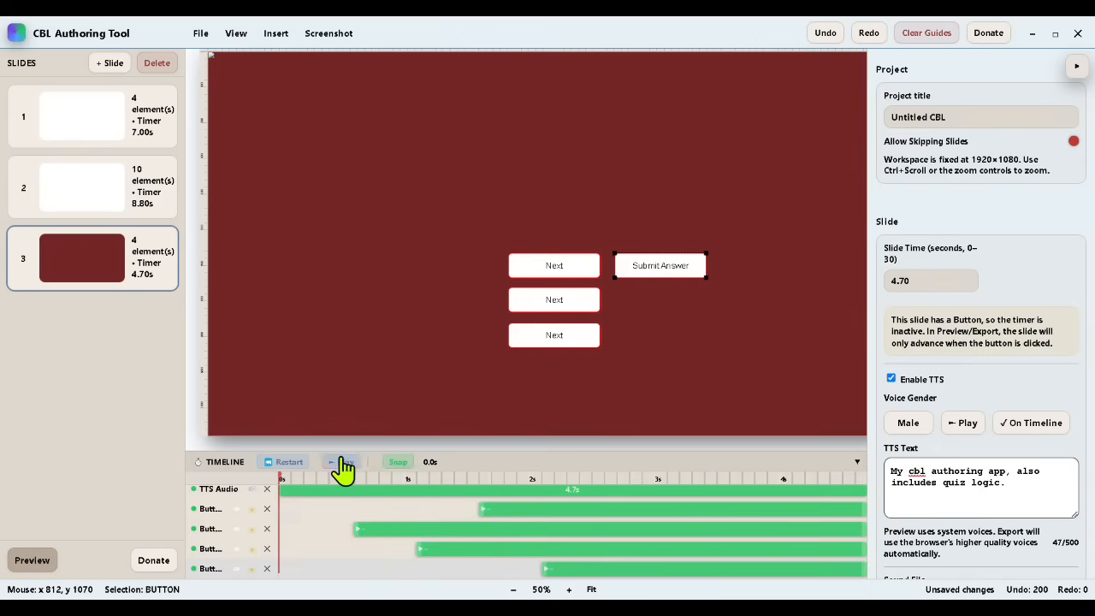
Step: Label the column's buttons "Correct", "Incorrect" and "Incorrect" from top to bottom, and save the project
double_click(554, 266)
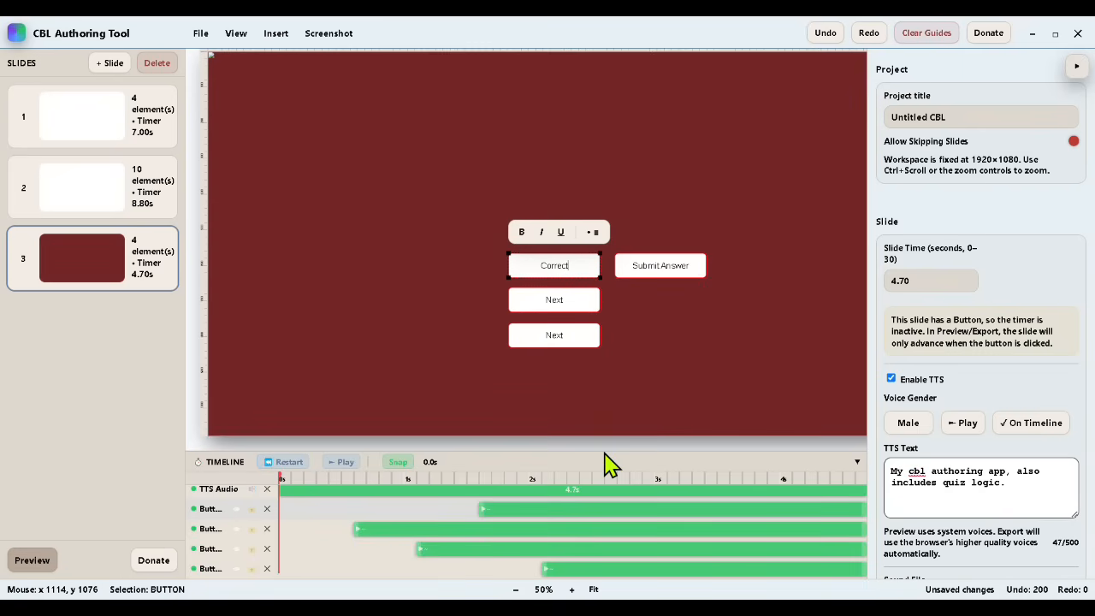
double_click(554, 299)
text(Incorrect)
double_click(556, 335)
key(BackSpace)
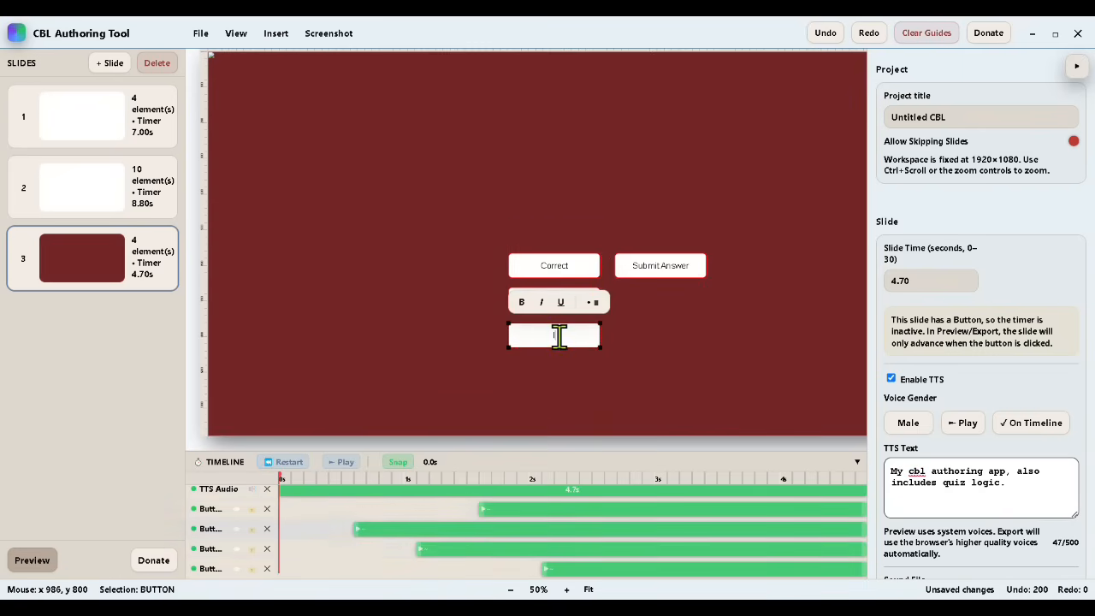
text(Incorrect)
click(707, 308)
click(200, 32)
click(210, 99)
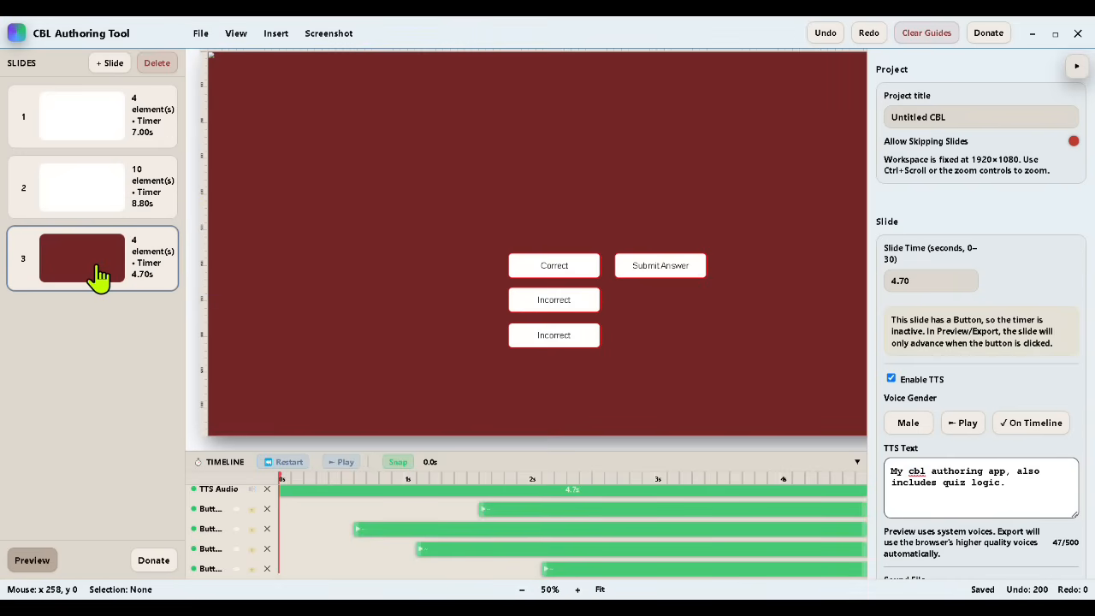
Step: Copy the Text-to-speech bullet circle from the second slide to the third and place it in the slide's upper-left area
click(101, 205)
click(293, 296)
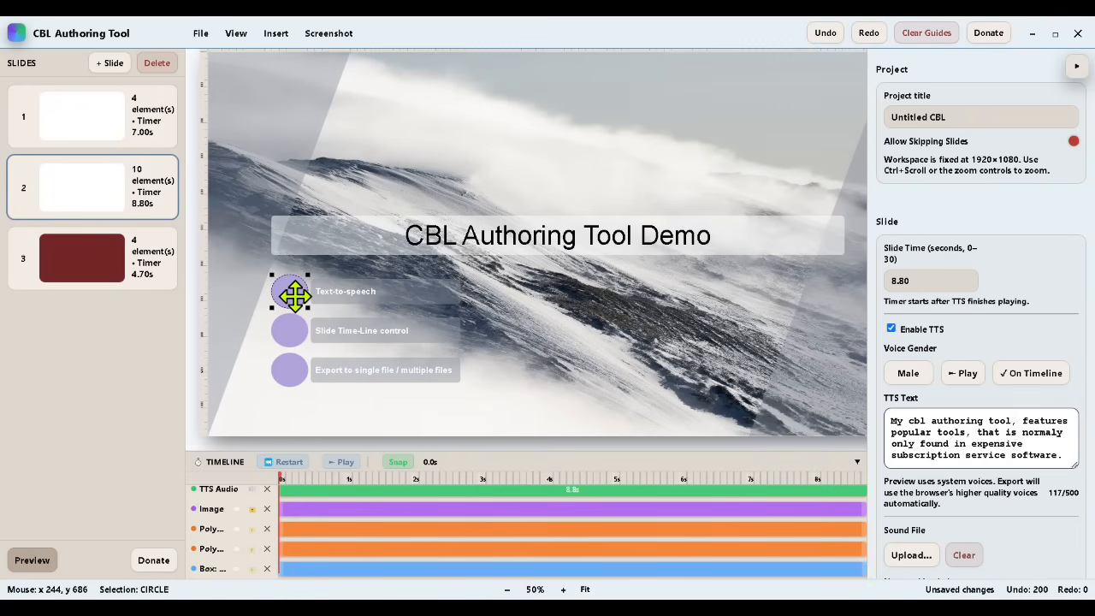
click(252, 271)
click(521, 272)
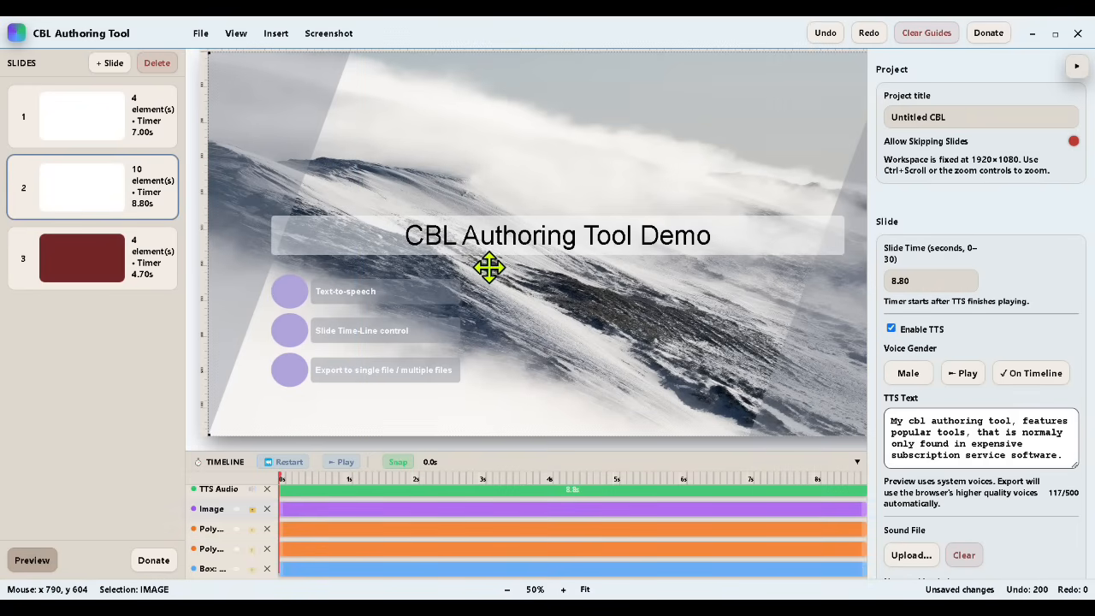
right_click(291, 296)
click(219, 284)
click(98, 272)
right_click(338, 241)
click(366, 275)
drag(298, 296, 302, 173)
Step: Copy the Text-to-speech box from the second slide to the third and place it beside the circle
click(100, 209)
right_click(284, 270)
click(389, 339)
click(81, 258)
right_click(358, 217)
click(379, 257)
drag(369, 301, 372, 133)
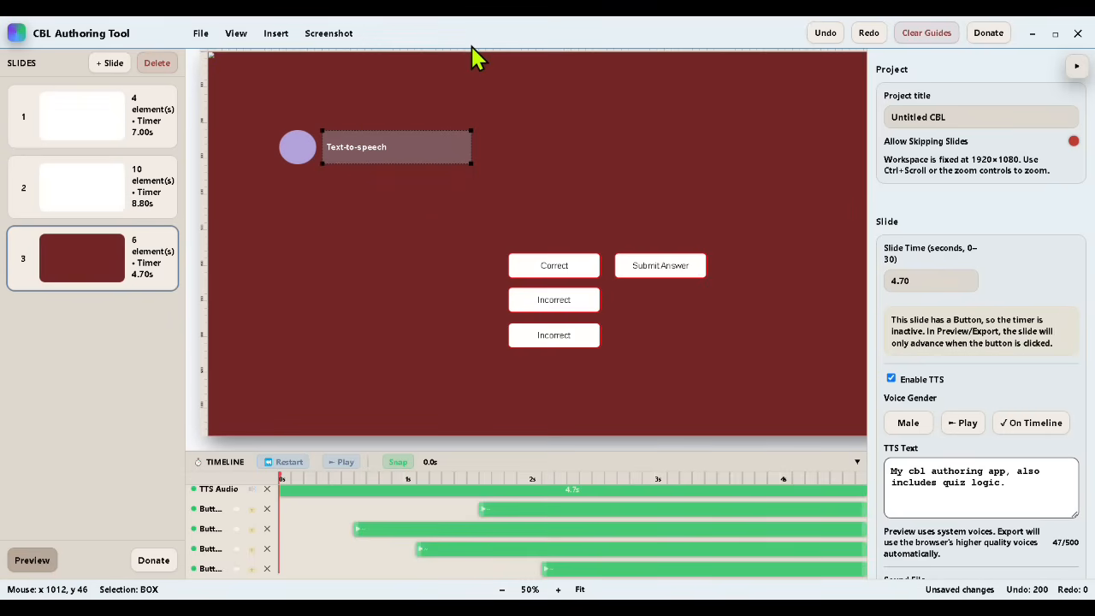
Step: Change the copied box's text to "Quiz Logic" and make the circle and box clips start at about 0.3 s
double_click(398, 149)
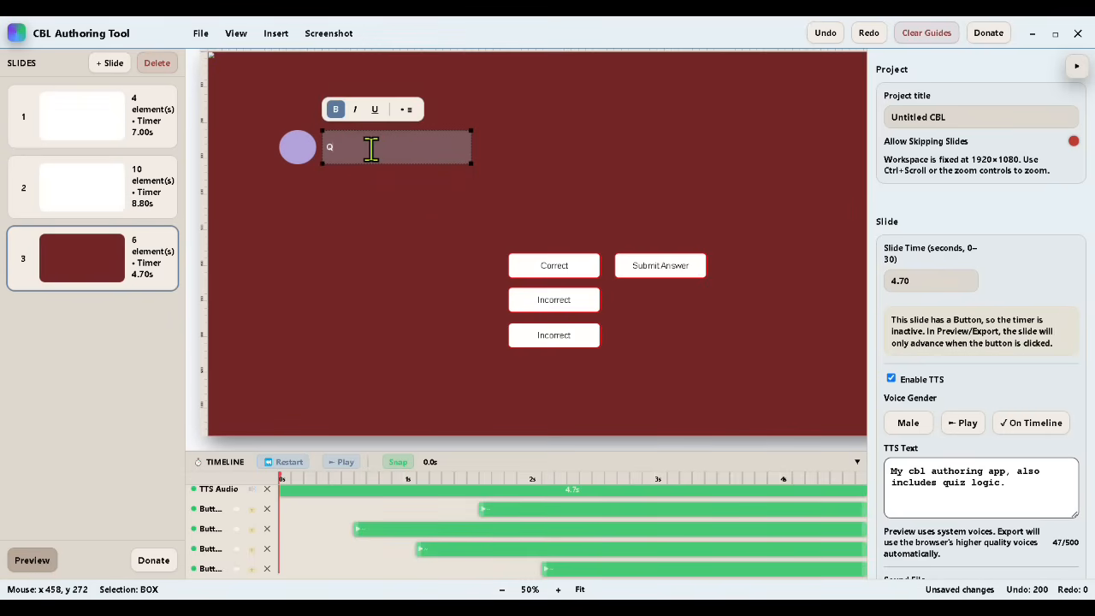
click(461, 227)
click(302, 147)
scroll(385, 556, down, 1)
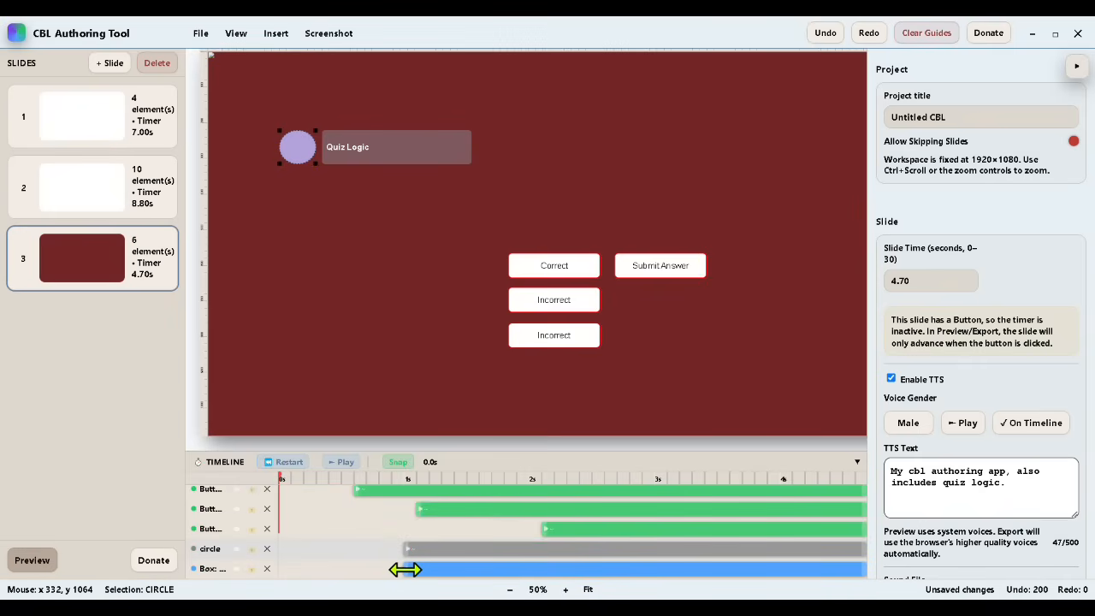
drag(406, 568, 312, 481)
click(385, 148)
drag(407, 569, 317, 565)
click(354, 548)
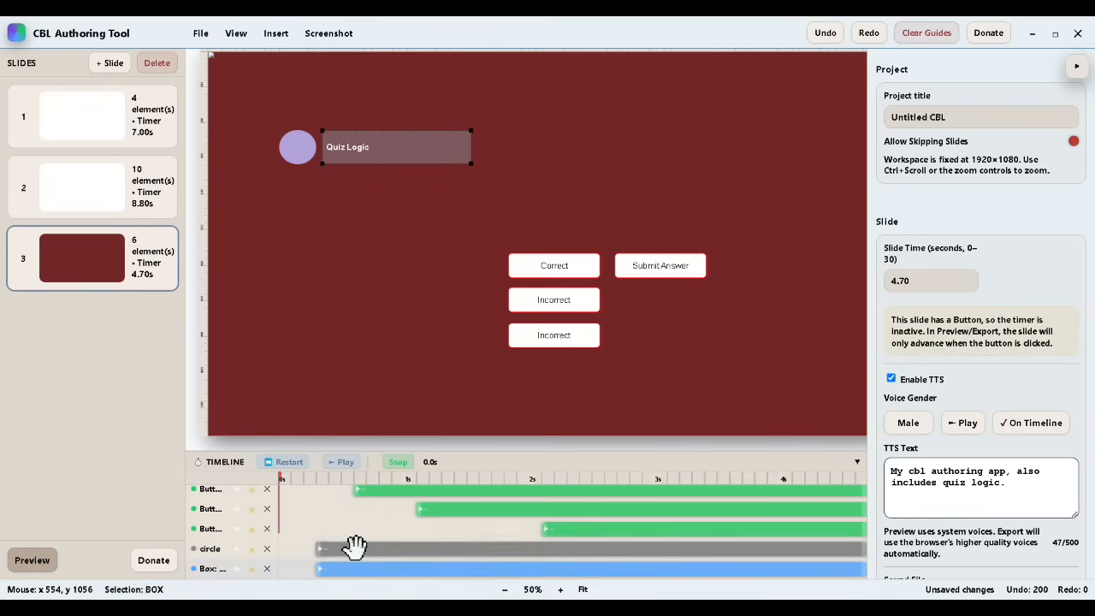
click(355, 567)
Step: Save the project and play the full preview through to the third slide
click(201, 34)
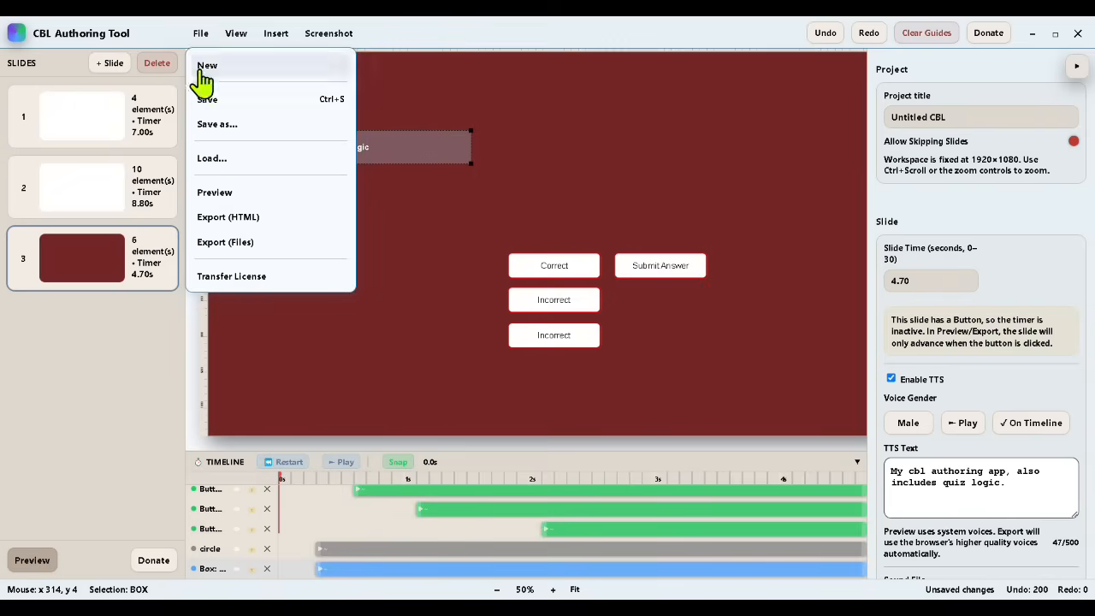
click(205, 96)
click(34, 561)
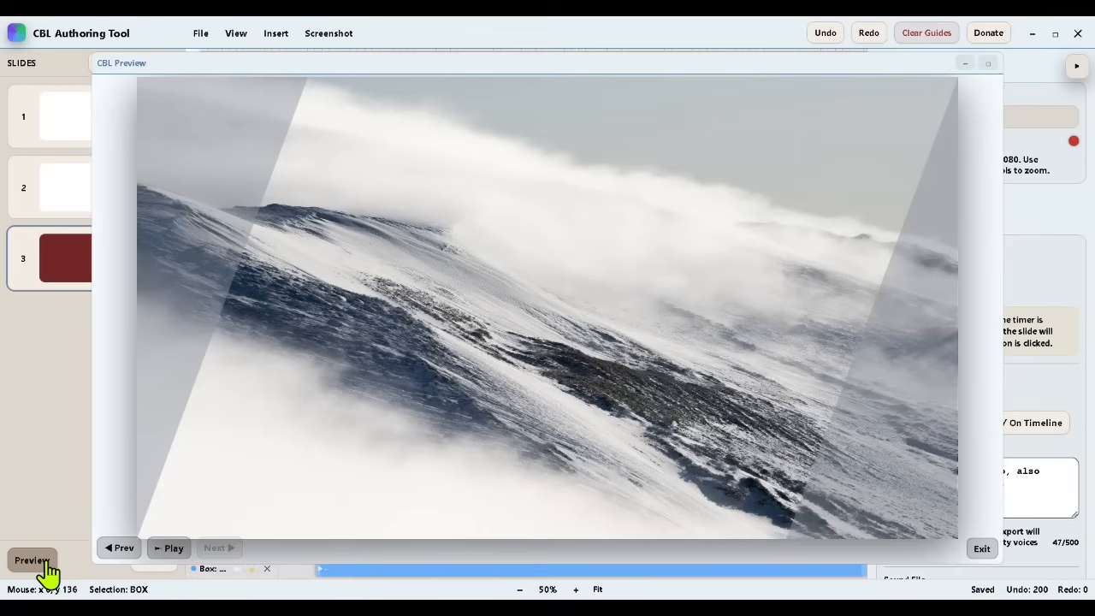
click(171, 549)
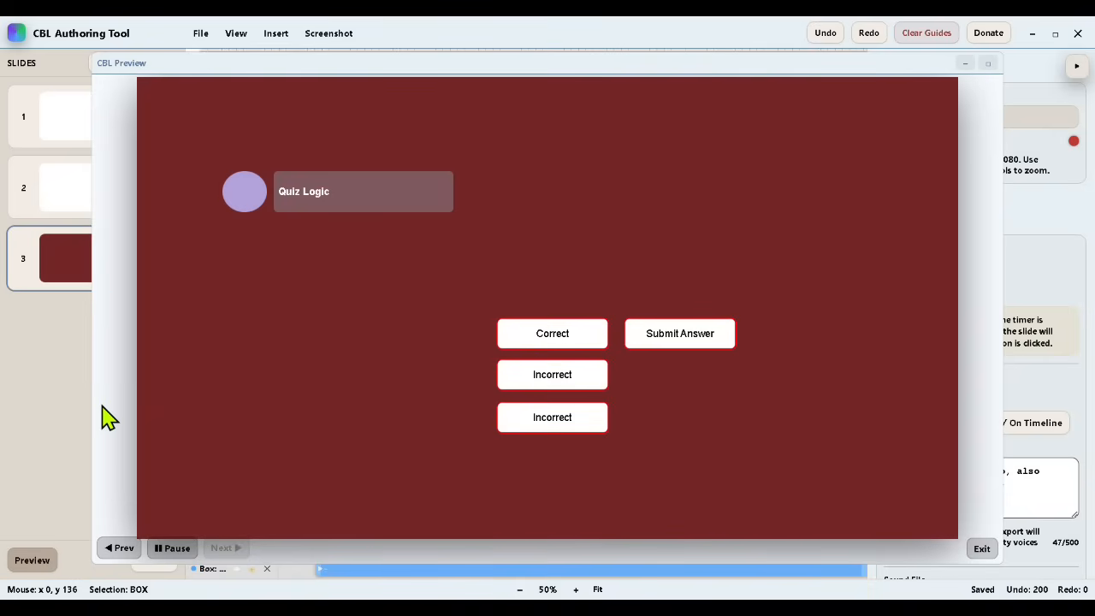
click(982, 548)
Step: Remove the TTS Audio clip from the second slide and set its slide time to 11 seconds
click(112, 205)
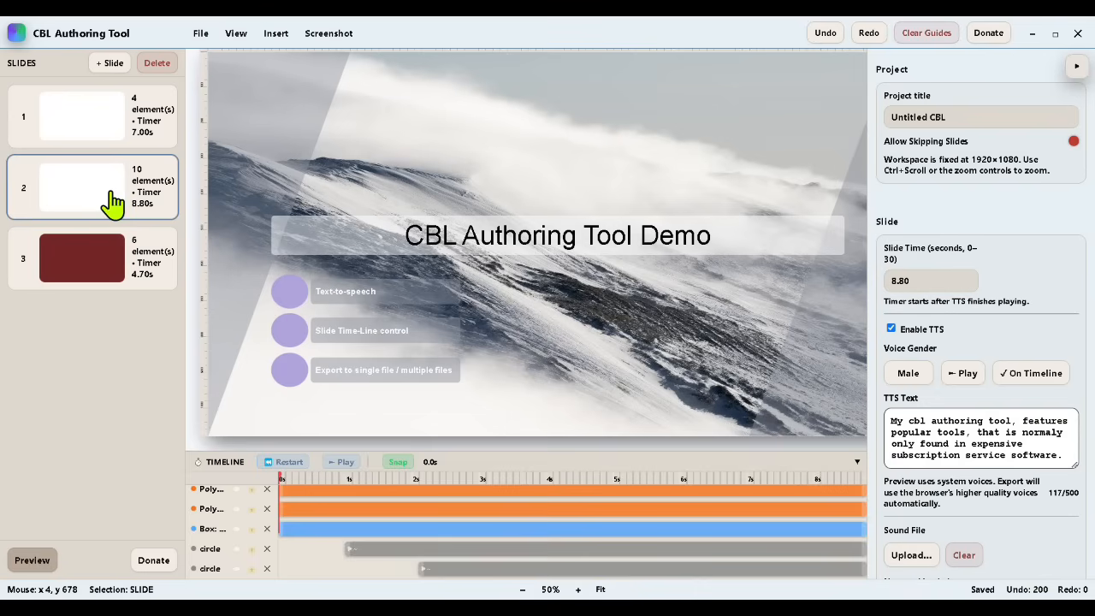
scroll(325, 530, up, 2)
click(267, 494)
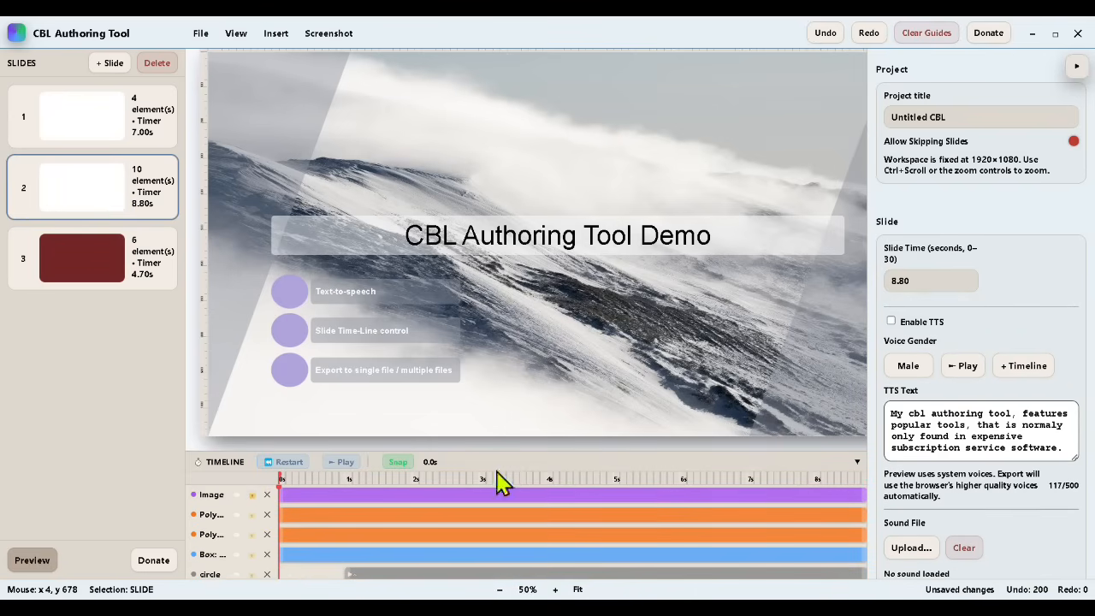
click(900, 280)
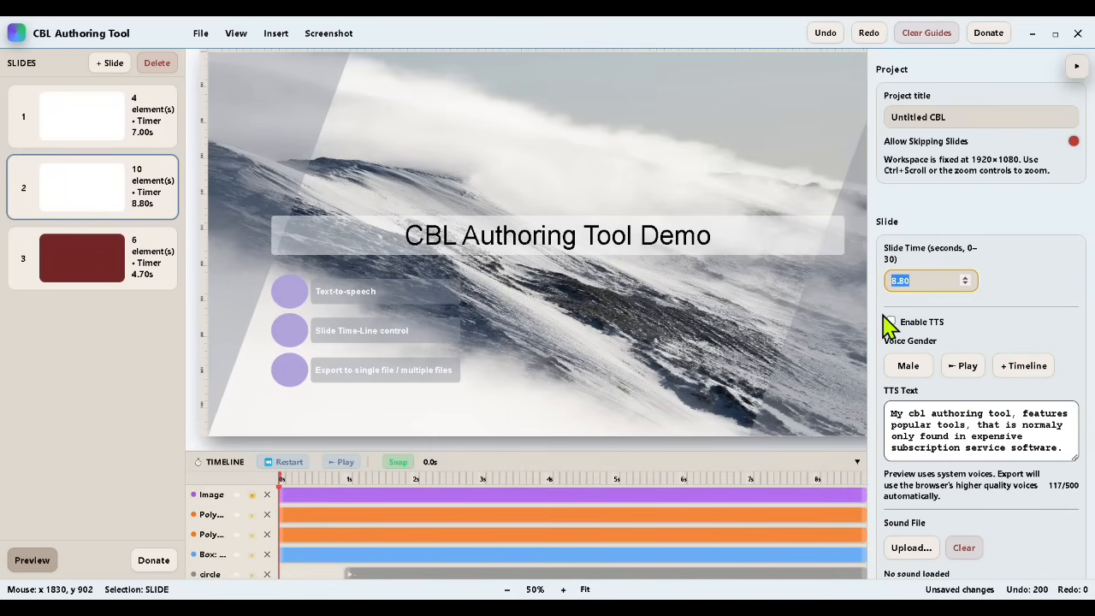
text(11)
Step: Re-enable TTS on the second slide and add the narration back to the timeline
click(891, 323)
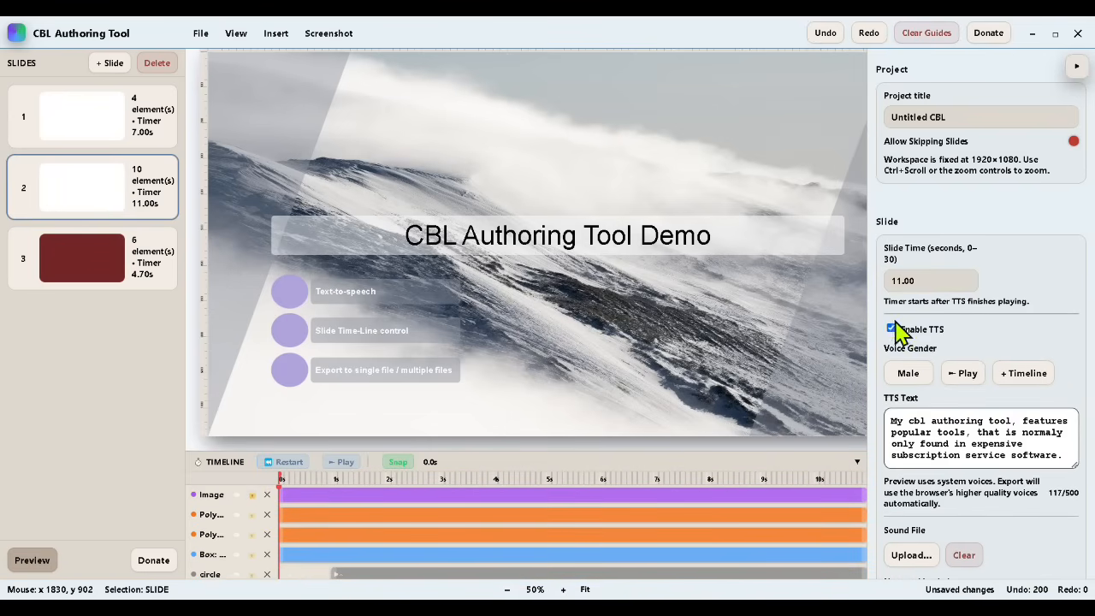
click(1033, 381)
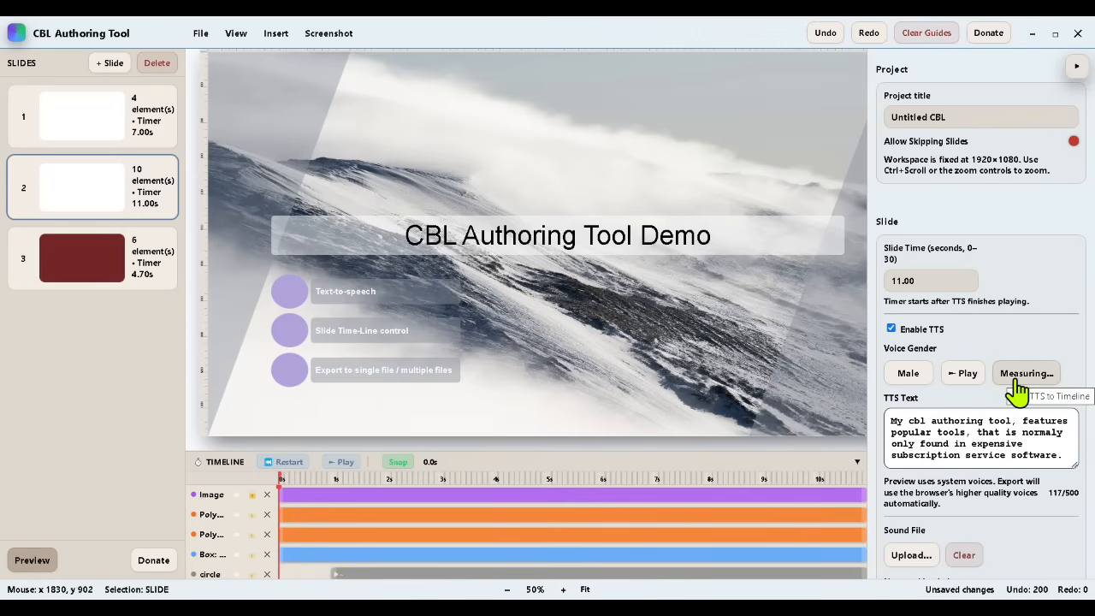
scroll(637, 550, down, 2)
scroll(638, 550, up, 2)
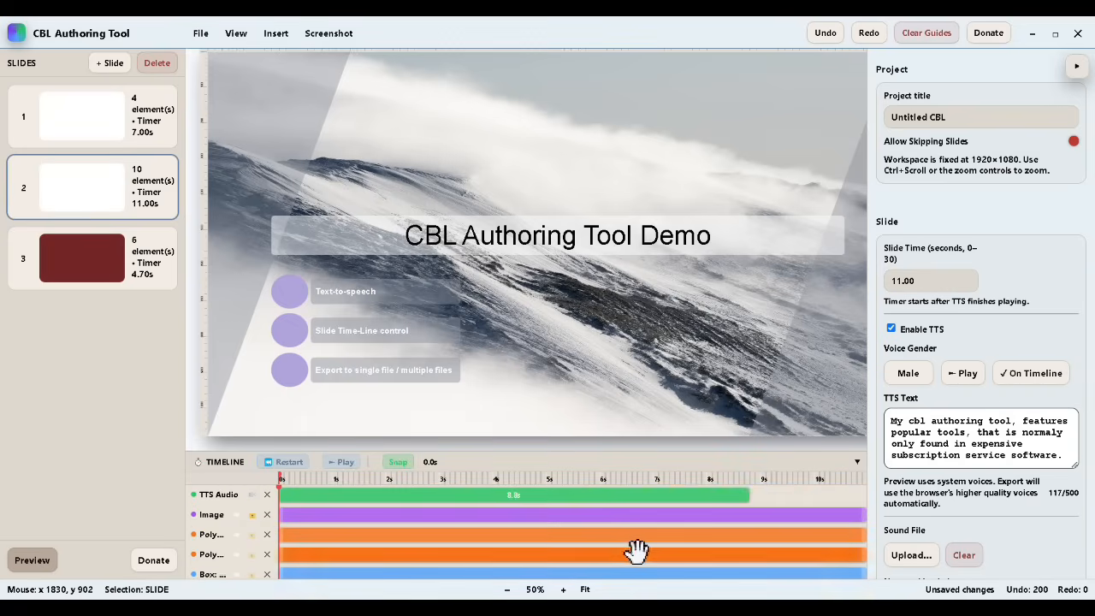
Step: Save the project and replay the preview up to the Quiz Logic slide
click(200, 33)
click(208, 101)
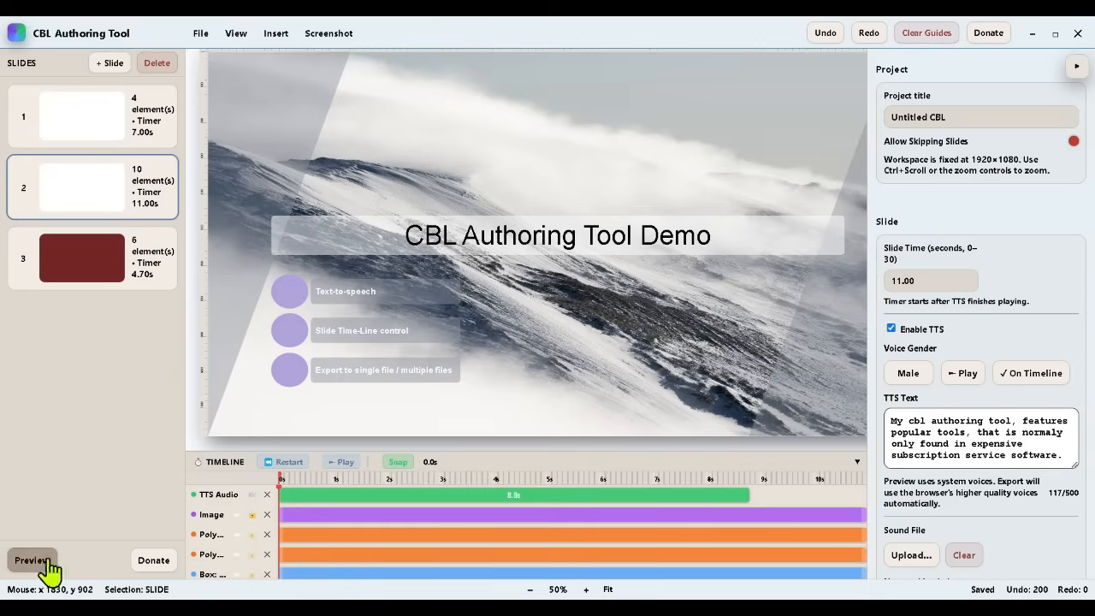
click(32, 561)
click(172, 548)
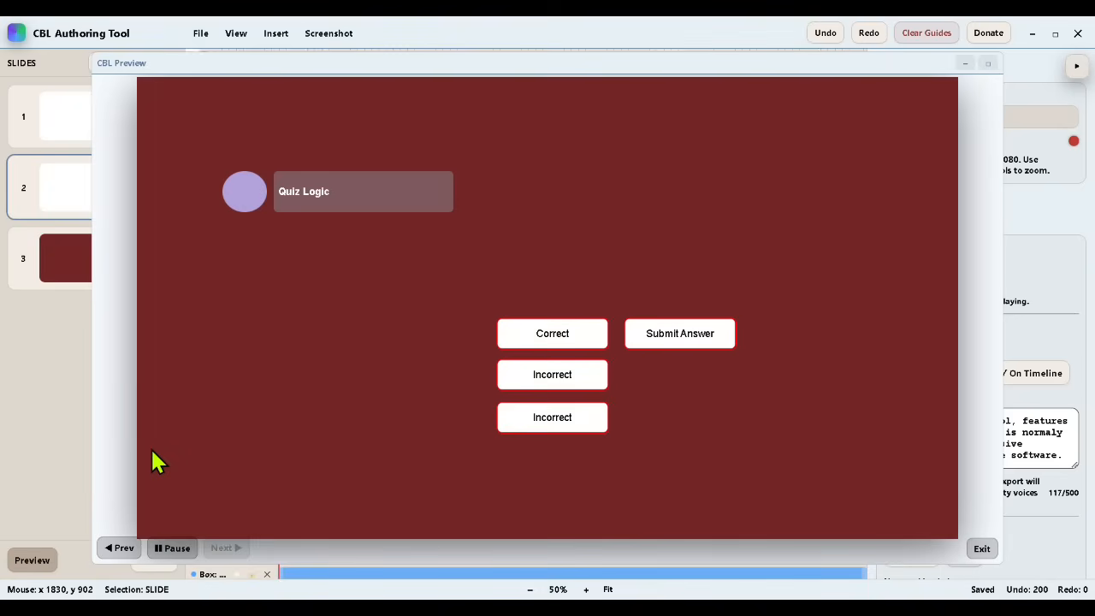
Step: Test the quiz in the preview by submitting the incorrect answers and finally the correct one, and exit the preview
click(561, 376)
click(638, 341)
click(646, 318)
click(565, 419)
click(655, 346)
click(642, 313)
click(587, 377)
click(561, 335)
click(676, 342)
click(633, 329)
click(575, 340)
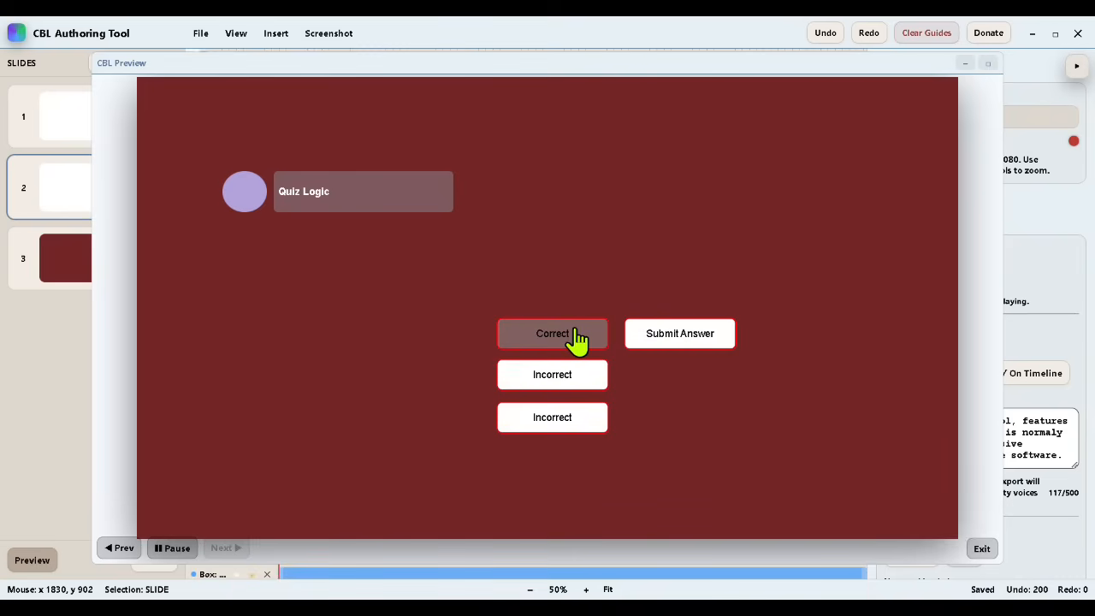
click(672, 341)
click(982, 550)
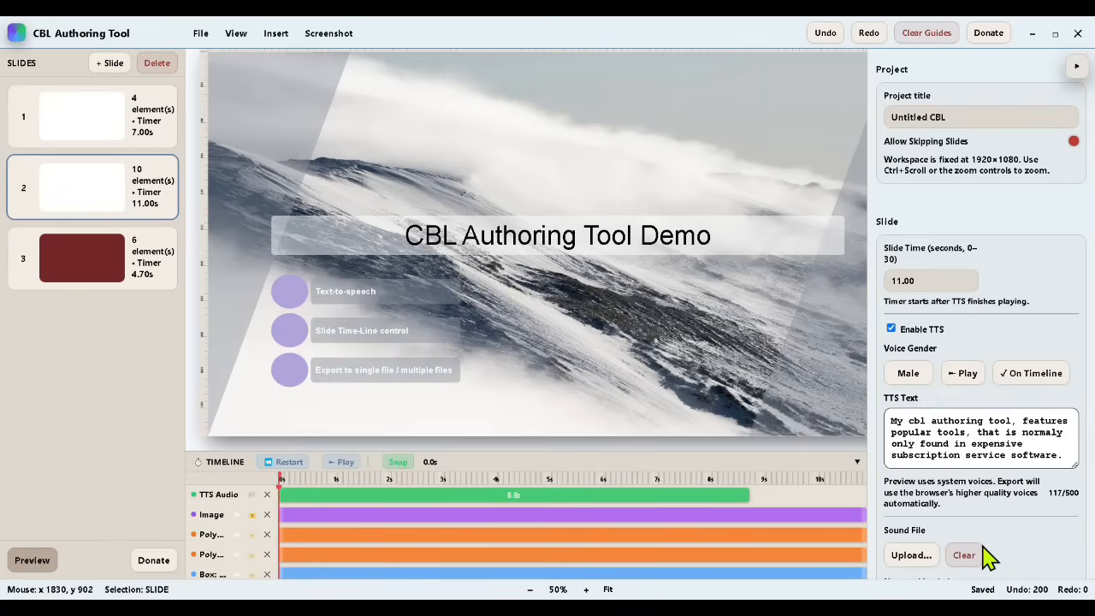
Step: Add a fourth slide after the third and give it a medium green background
click(83, 279)
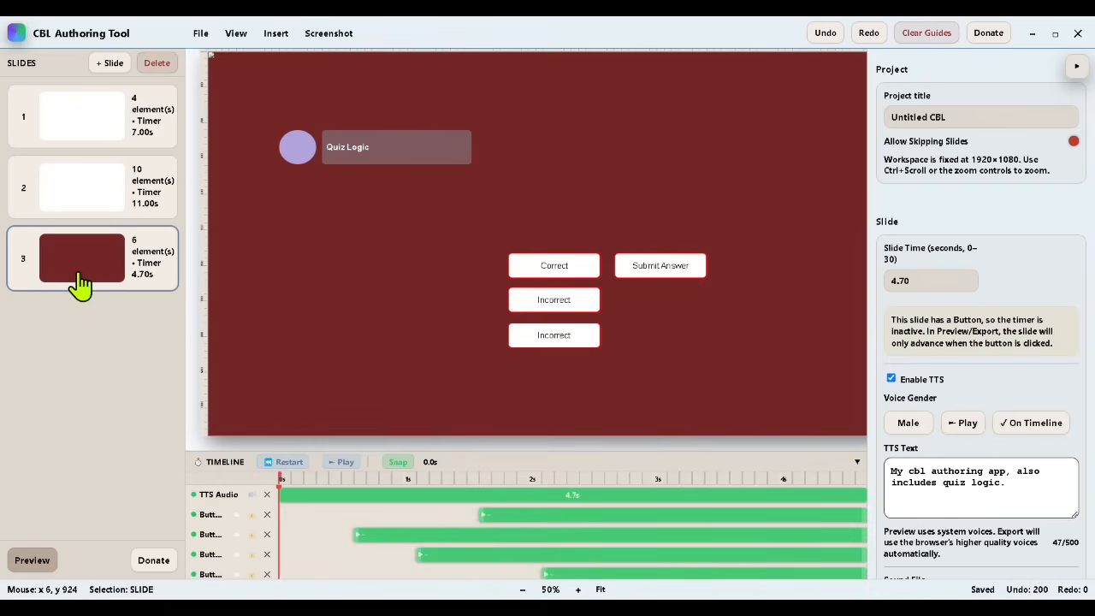
click(109, 62)
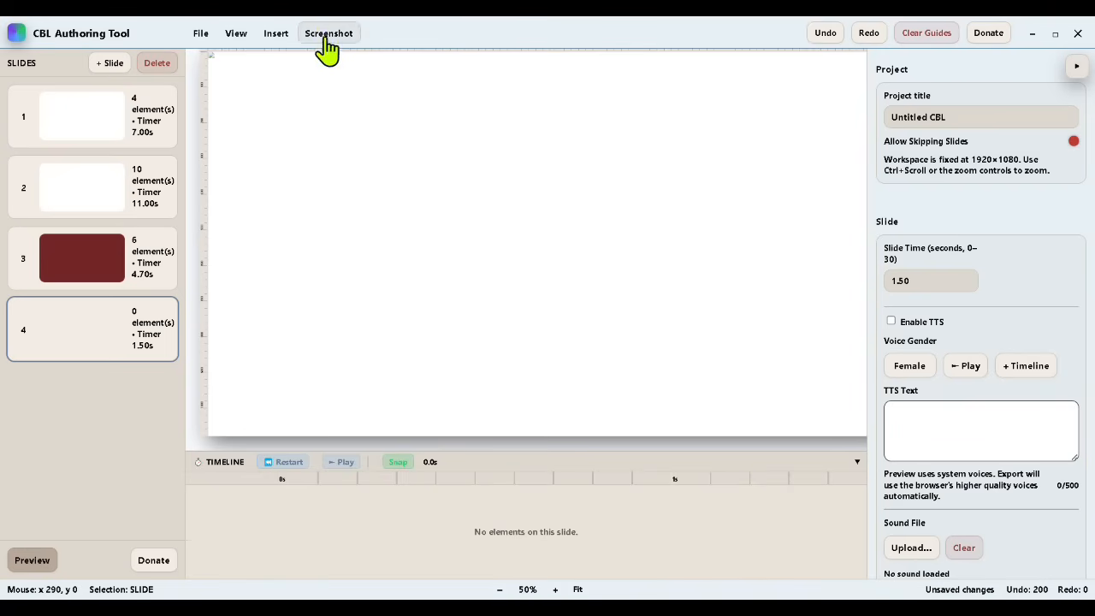
click(276, 32)
click(316, 274)
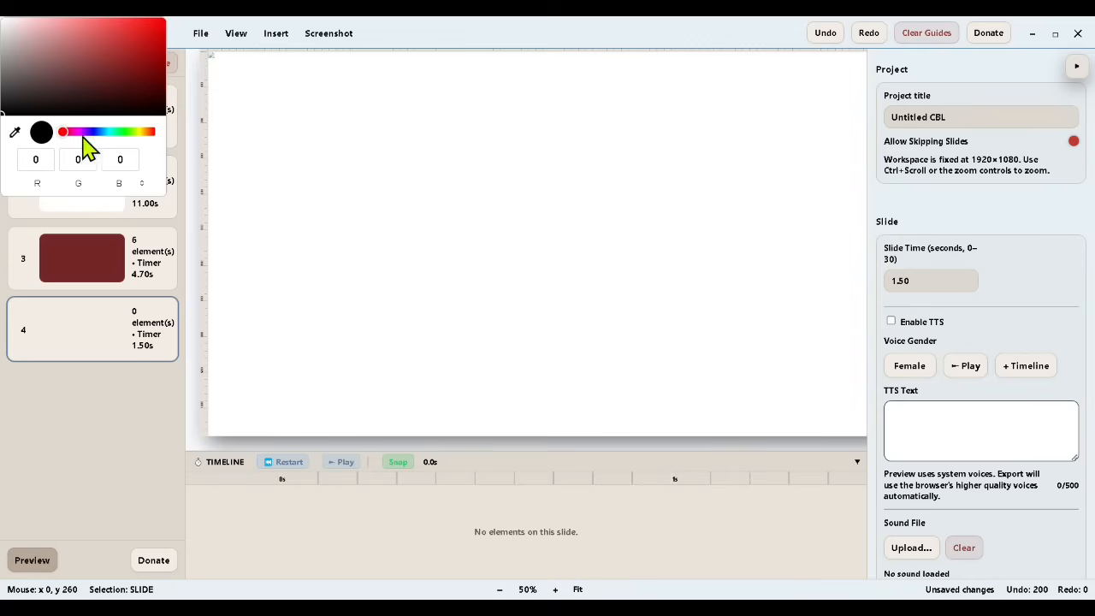
drag(82, 131, 119, 131)
click(73, 56)
click(141, 443)
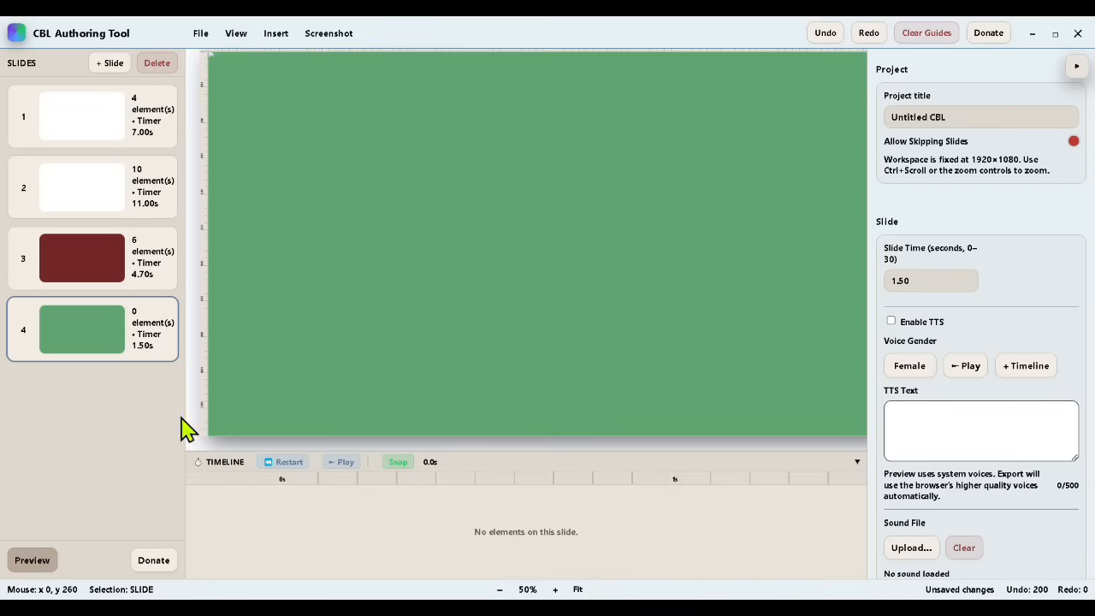
Step: Insert a box on the green slide with the text "$50" at font size 50
click(279, 32)
click(295, 65)
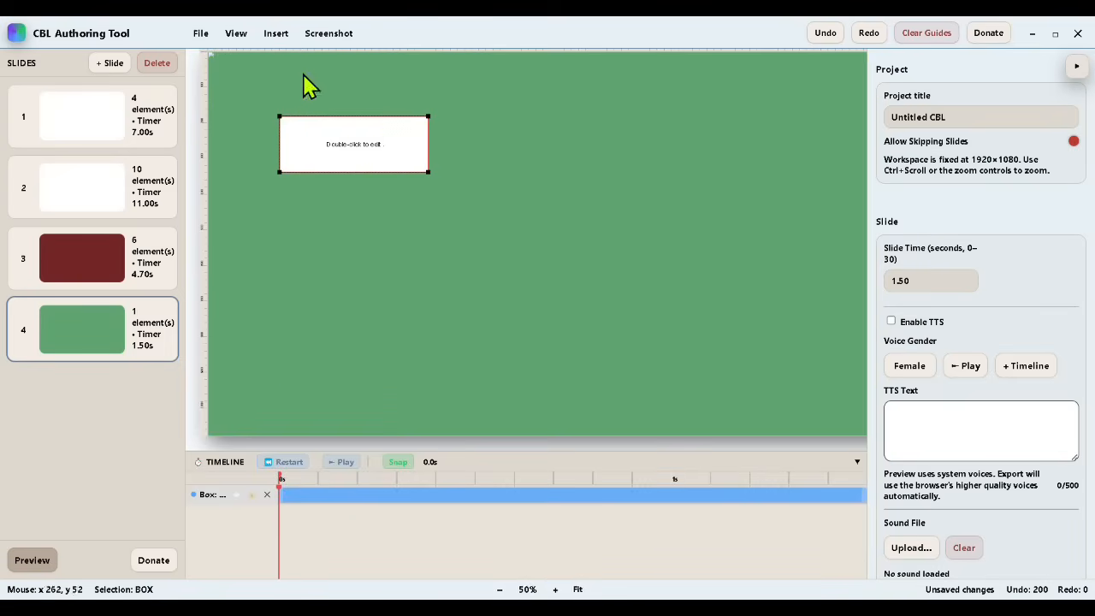
double_click(368, 146)
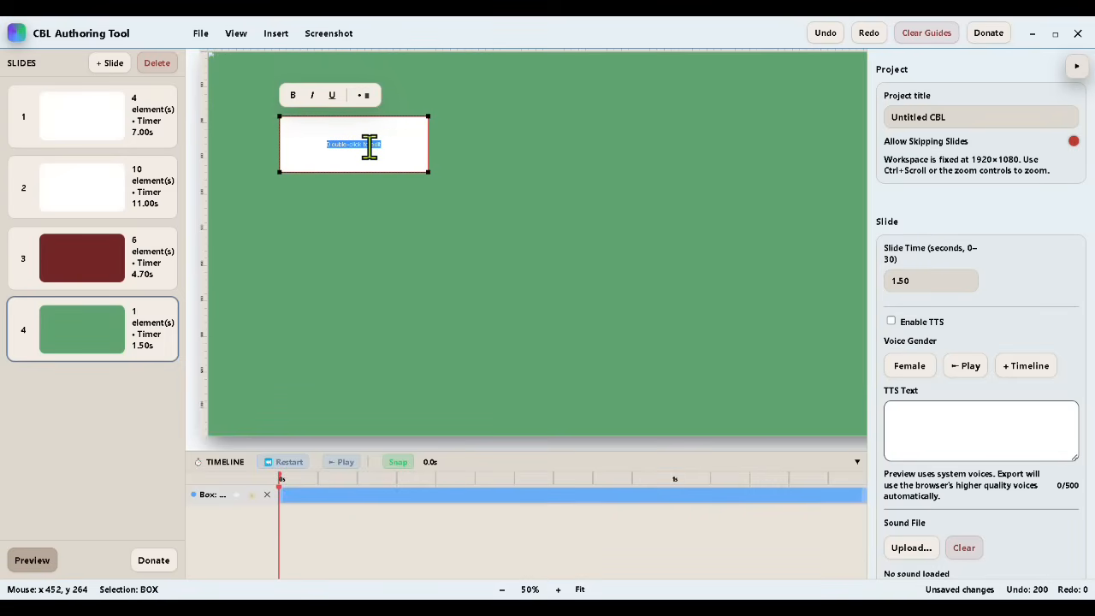
text(s)
scroll(1048, 517, down, 7)
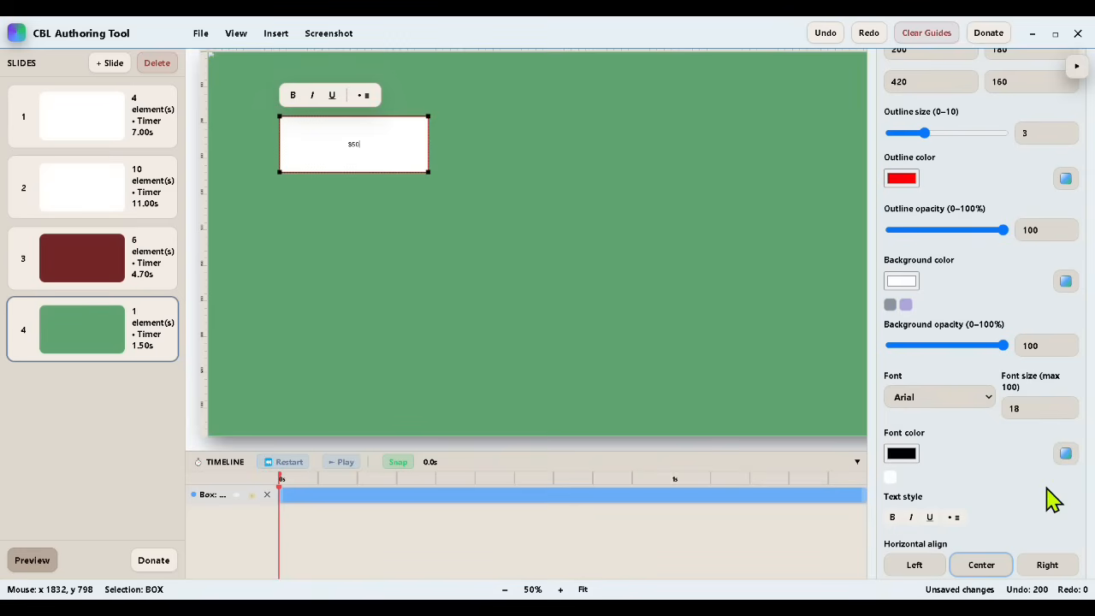
drag(1033, 413, 1002, 411)
text(50)
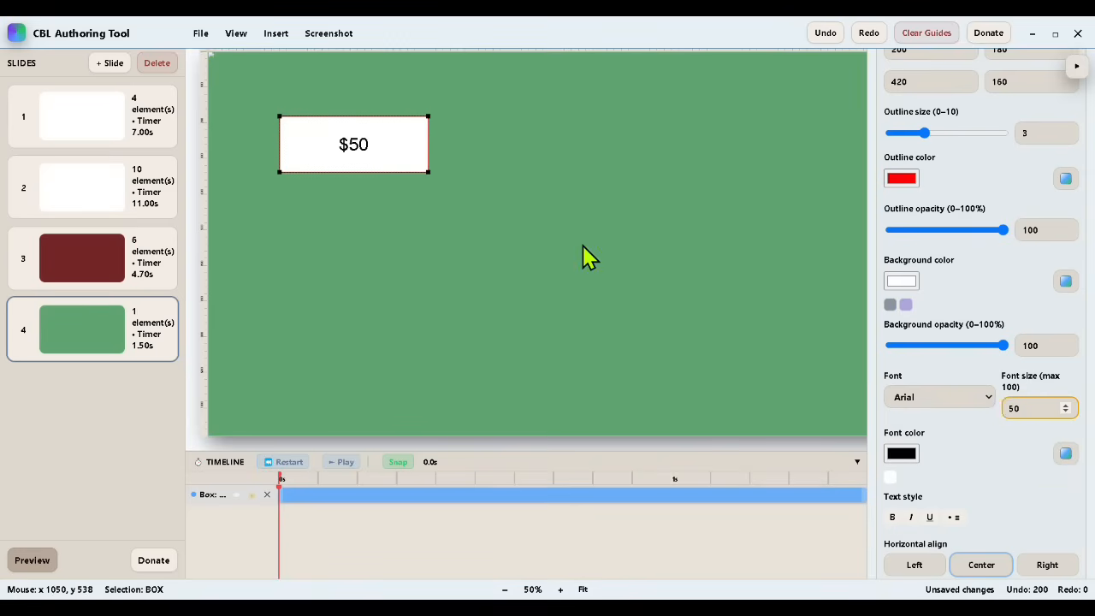
click(578, 243)
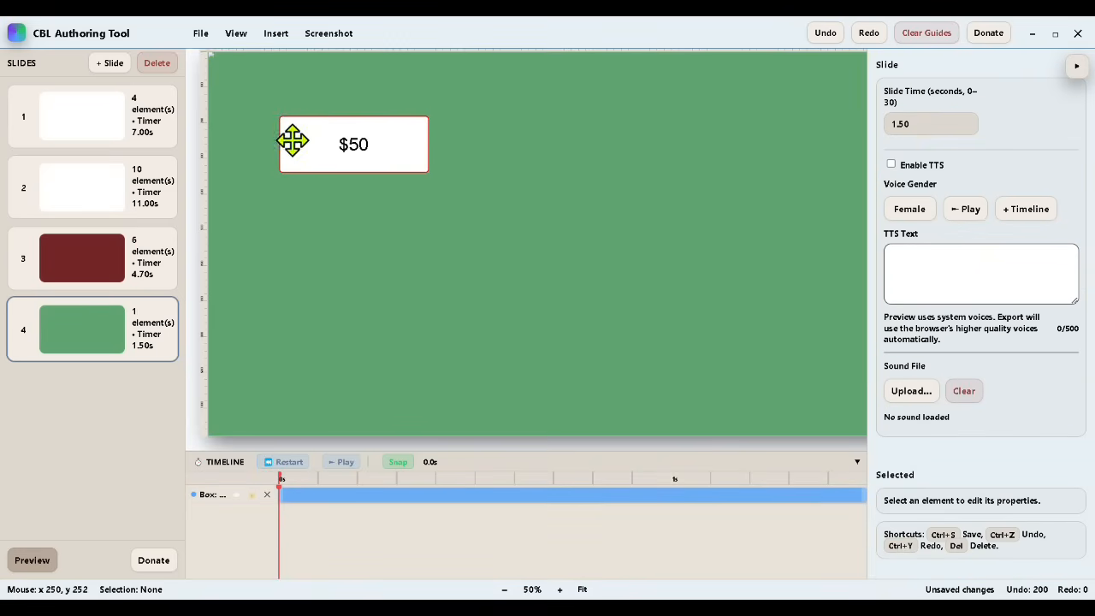
Step: Make the $50 box's clip start at about 1 s and set the slide time to 10 seconds
click(283, 492)
drag(293, 494, 682, 494)
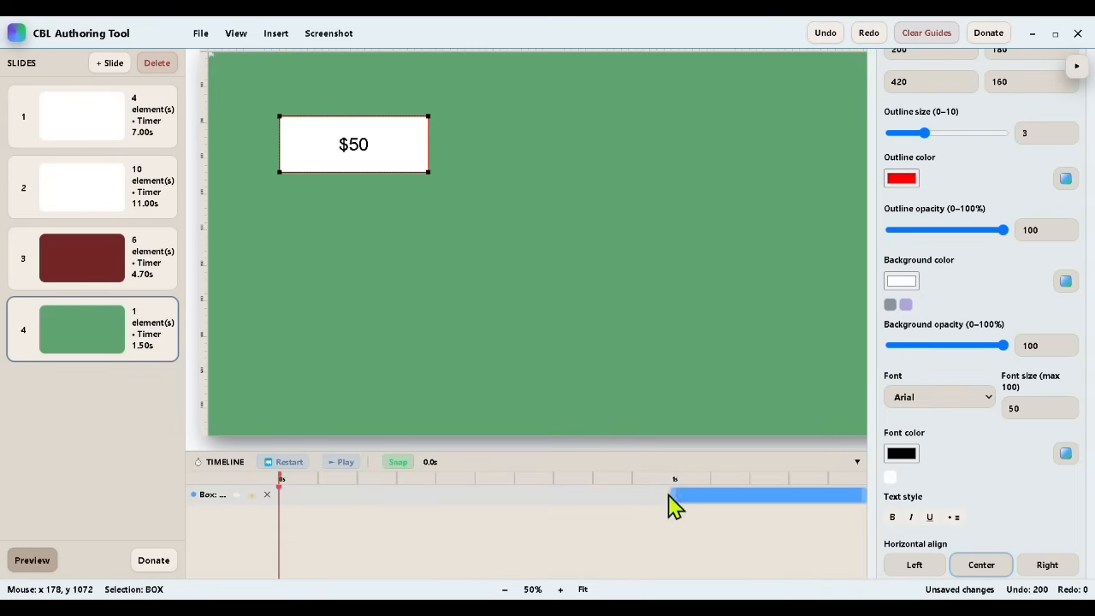
scroll(941, 270, up, 10)
double_click(929, 279)
text(10)
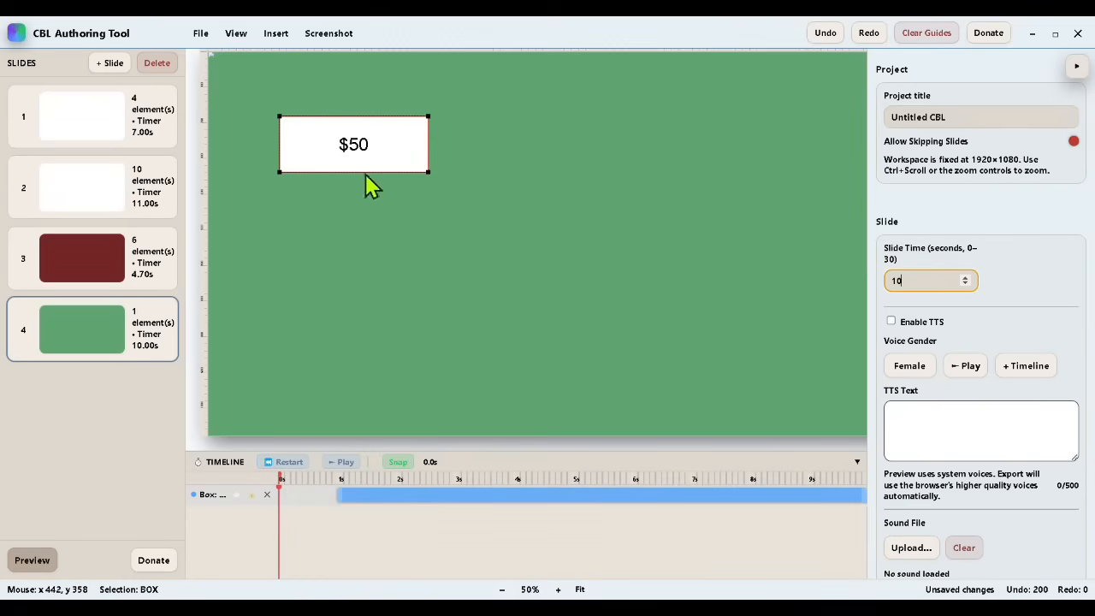
Step: Duplicate the $50 box directly below it with its clip starting at about 2 s, and change the text to "One Time Purchase"
right_click(360, 152)
click(396, 252)
drag(364, 167, 350, 214)
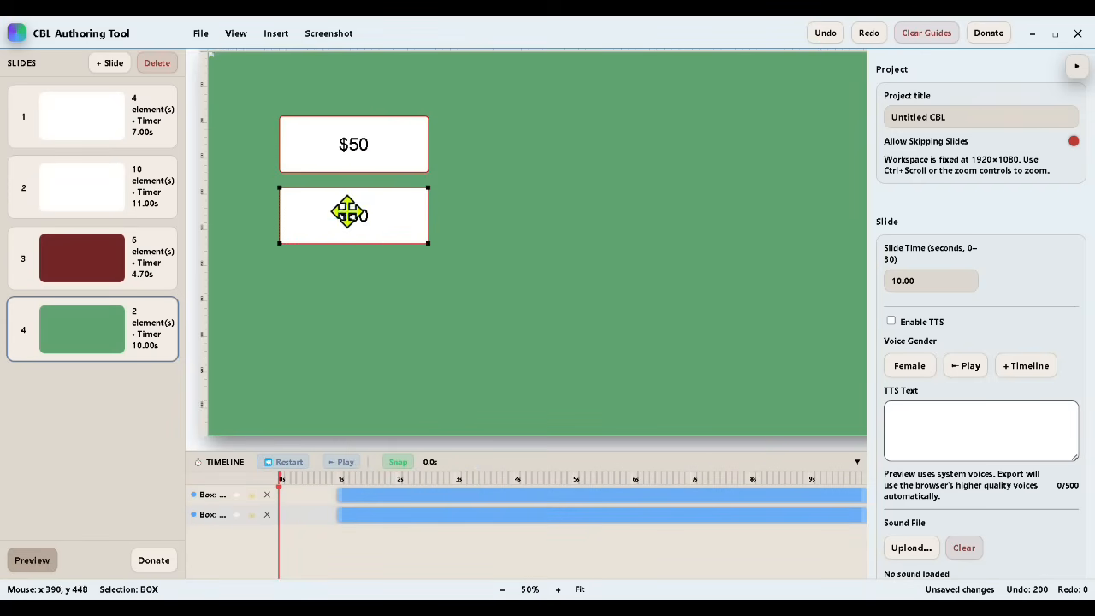
drag(341, 512, 406, 535)
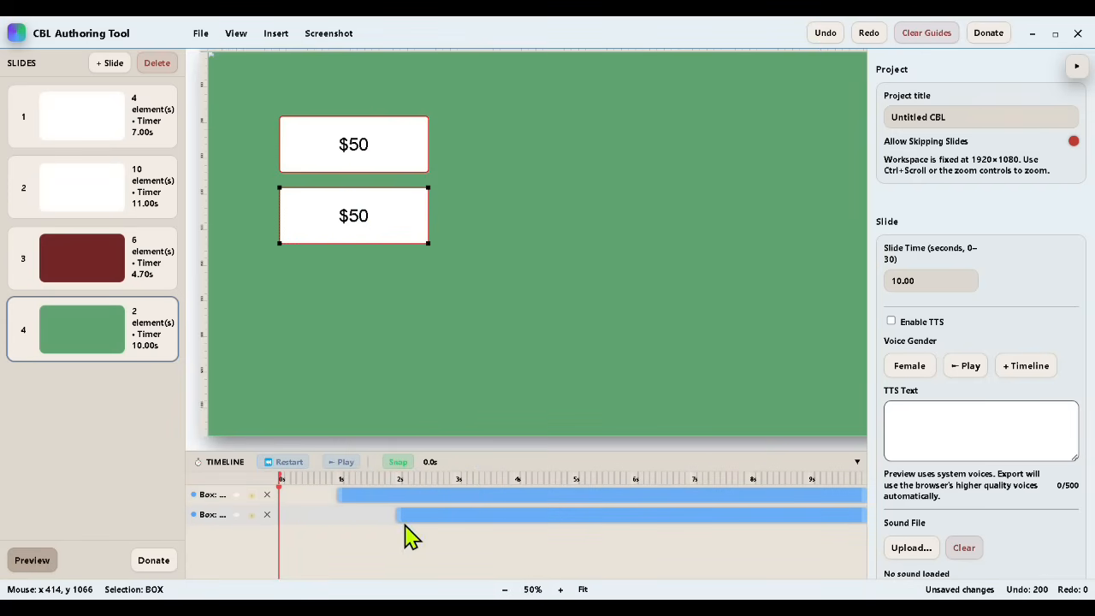
double_click(361, 214)
text(One Time Purchase)
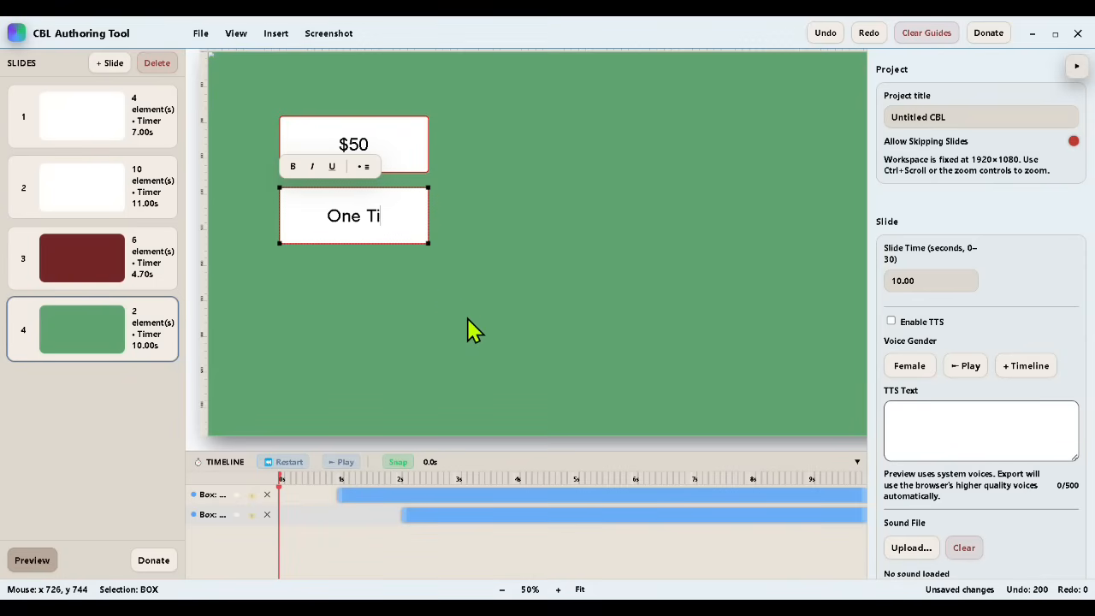
click(500, 281)
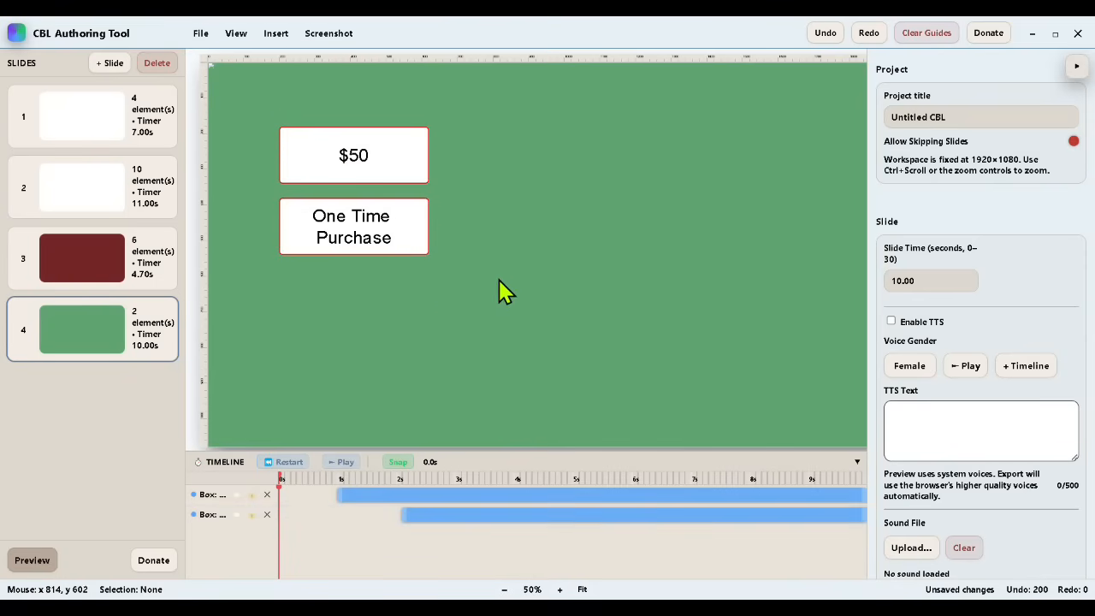
Step: Duplicate the "One Time Purchase" box below it as "No Subscription!" with its clip starting at about 3 s
right_click(335, 220)
click(386, 299)
drag(378, 279, 291, 280)
double_click(376, 305)
text(No Su)
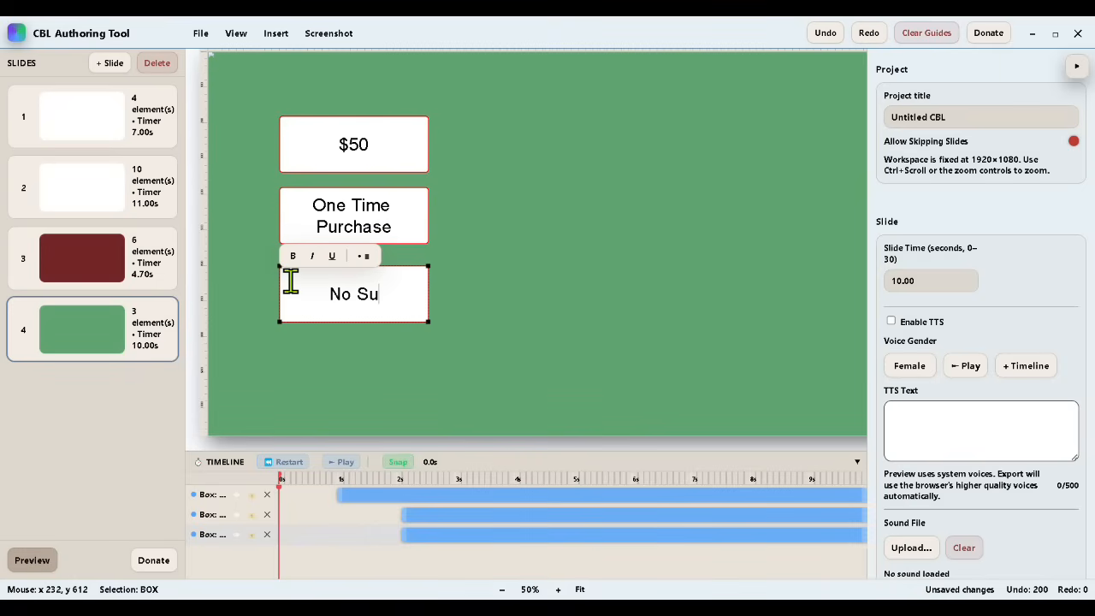
text(bscription!)
click(473, 436)
click(413, 540)
drag(412, 541, 466, 547)
Step: Apply Fade In to the three box clips on the fourth slide and save the project
right_click(371, 496)
click(398, 512)
right_click(430, 516)
click(455, 530)
click(474, 532)
click(200, 32)
click(211, 97)
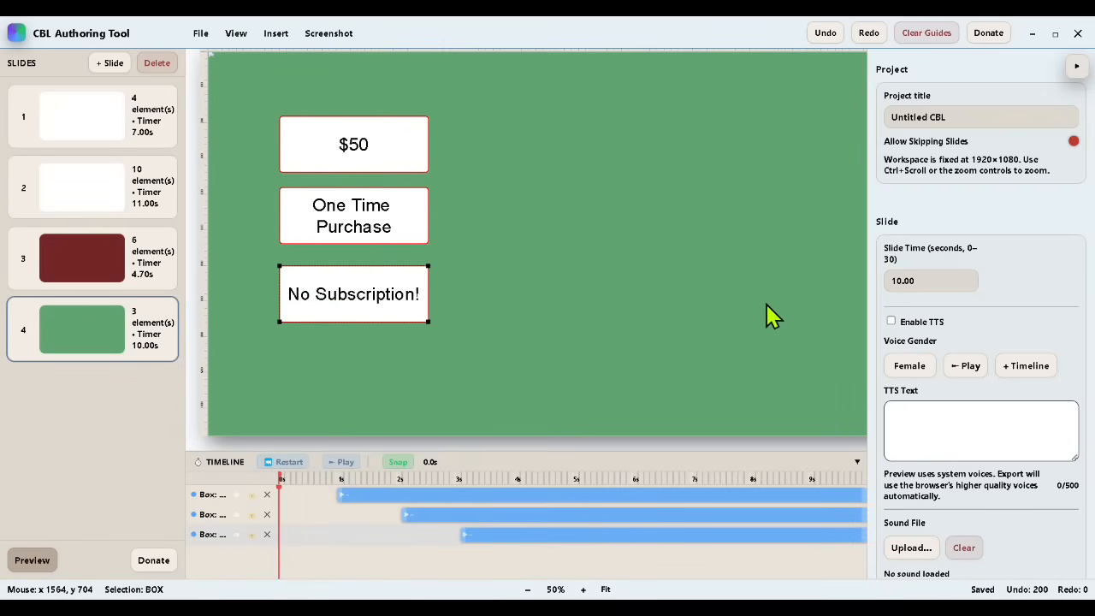
Step: Write the pricing slide's TTS text "My cbl authoring app, cost only fifty dollars, and is a one time purchase." followed by "No subscription!"
click(908, 419)
text(My)
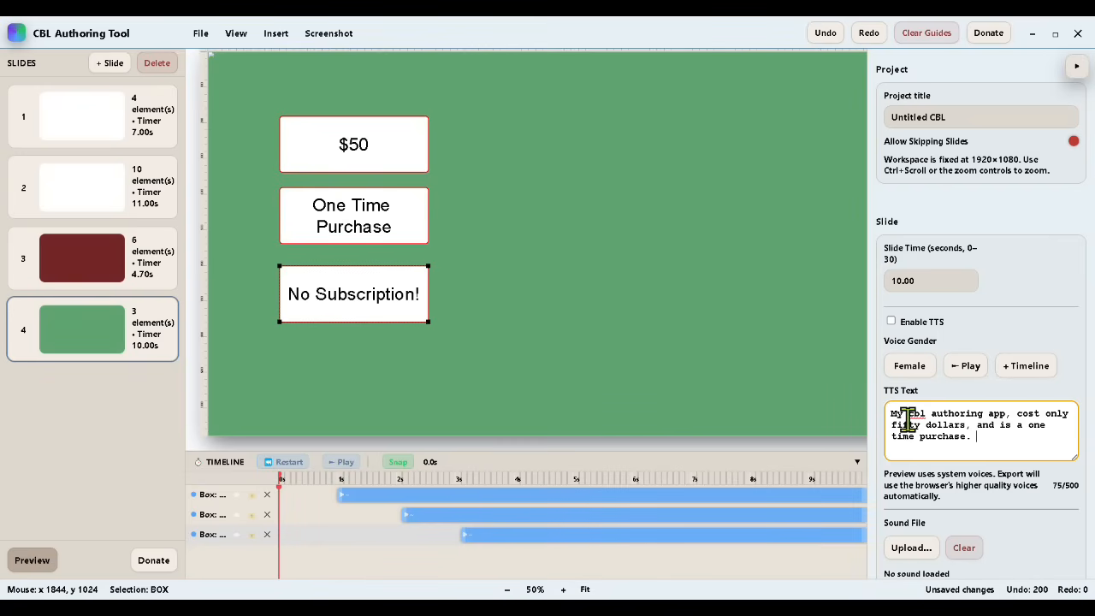
key(Return)
key(Return)
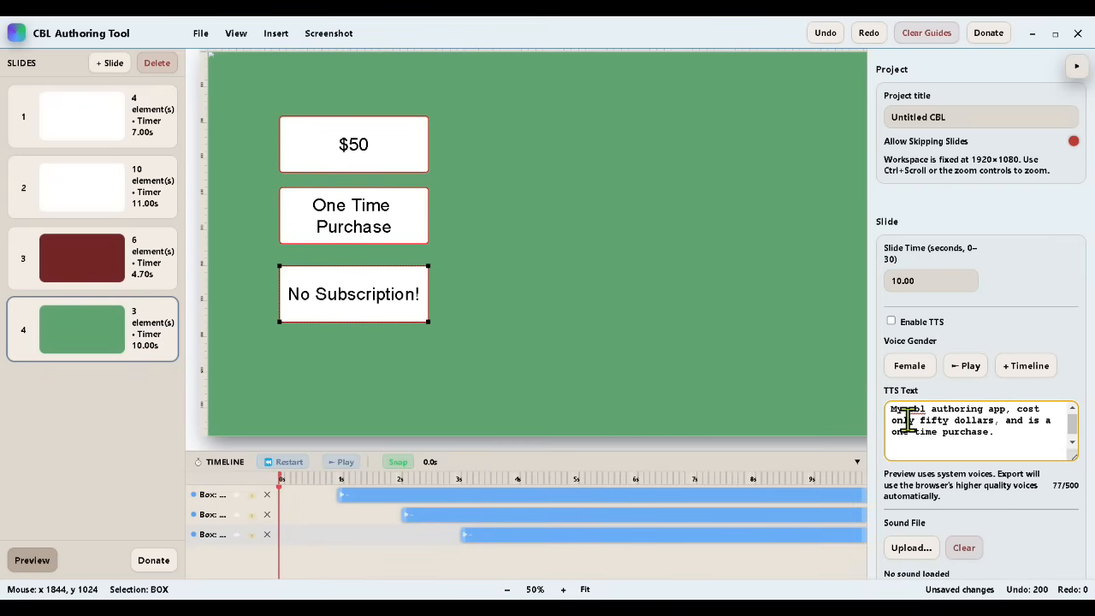
Step: Enable the pricing slide's TTS on the timeline with the Male voice, and save the project
click(909, 365)
click(966, 366)
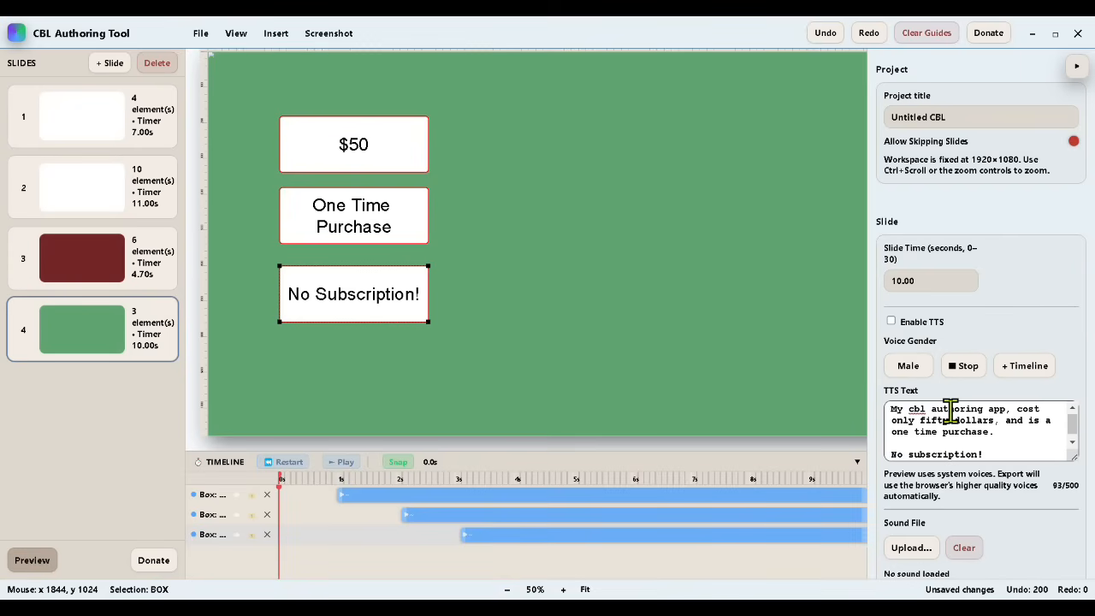
click(1021, 368)
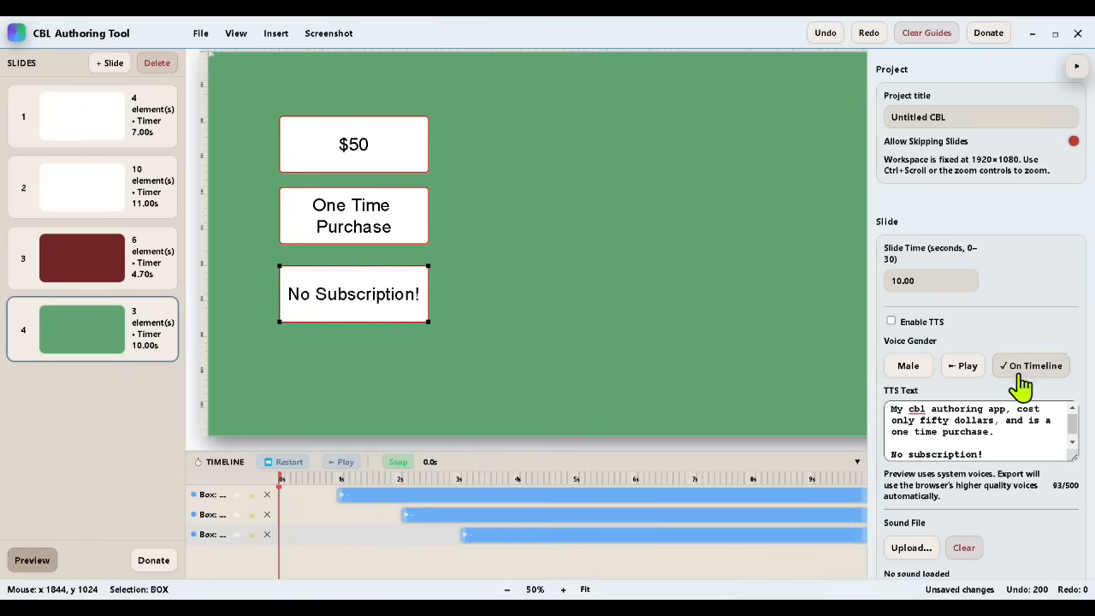
click(891, 321)
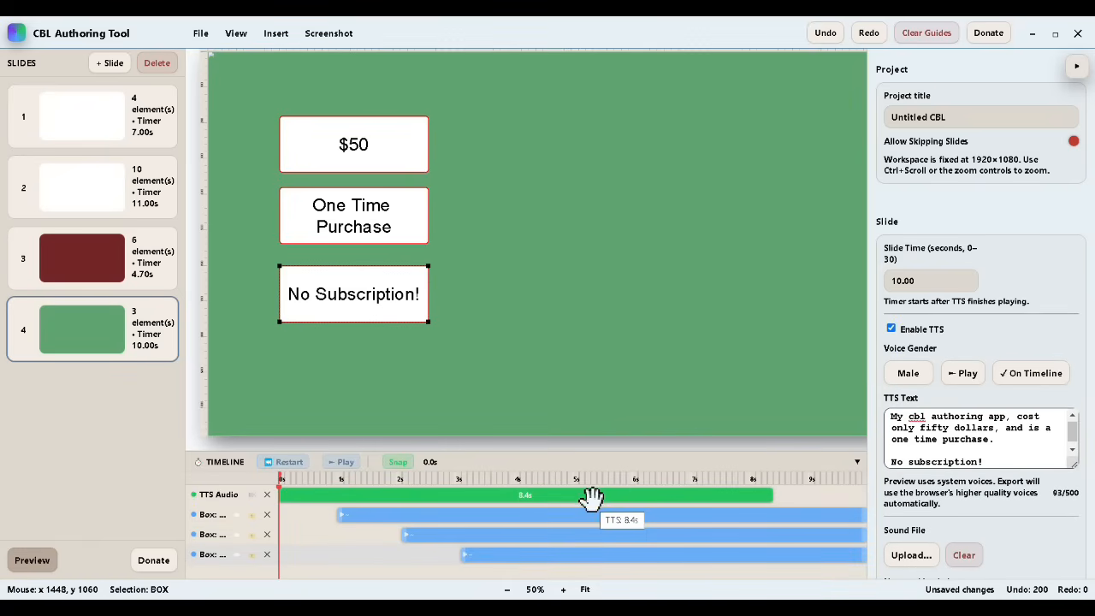
click(198, 30)
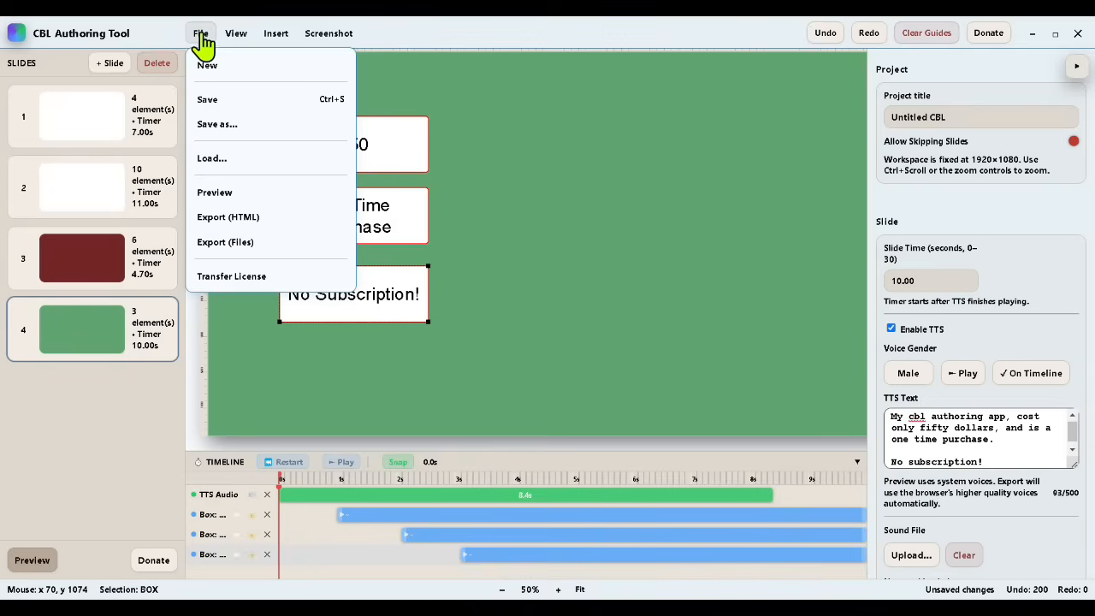
click(211, 97)
Step: Preview the presentation, submitting the Correct answer on the quiz slide, and exit after the pricing slide
click(31, 562)
click(165, 541)
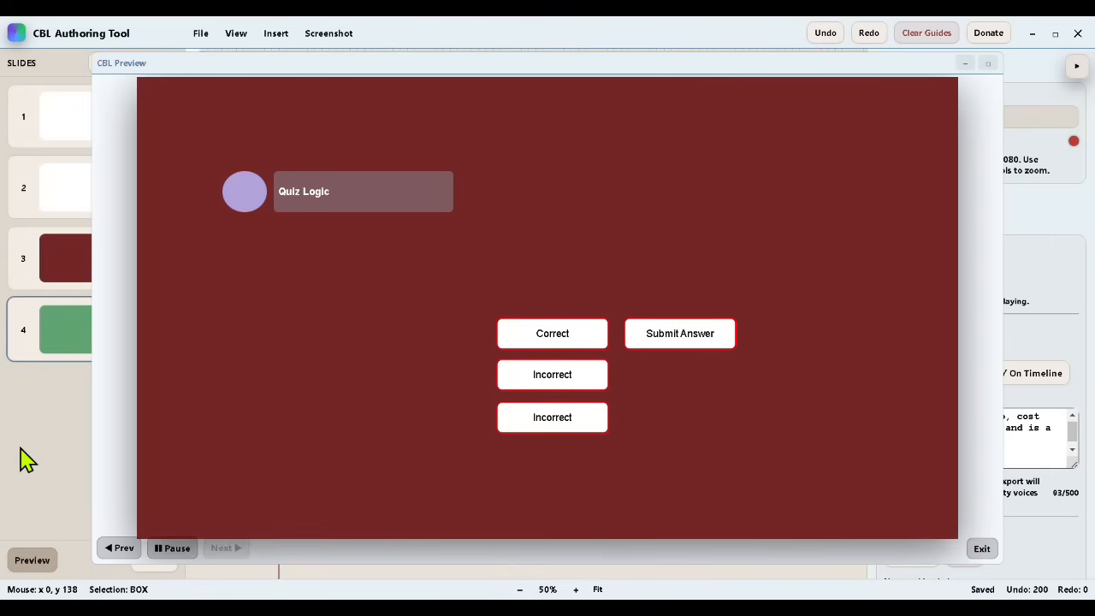
click(521, 342)
click(676, 335)
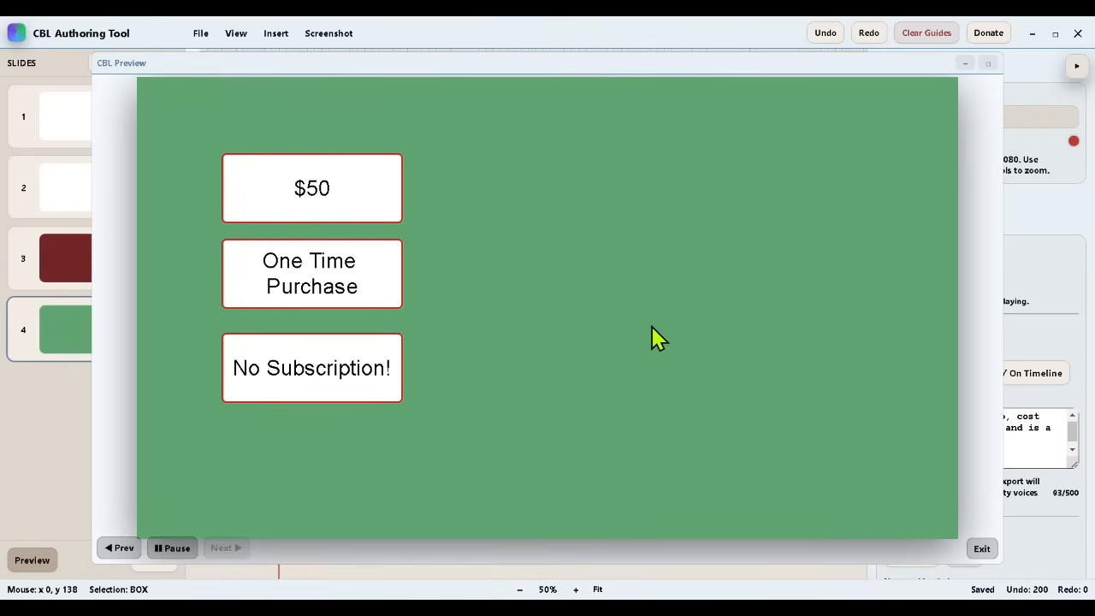
click(982, 551)
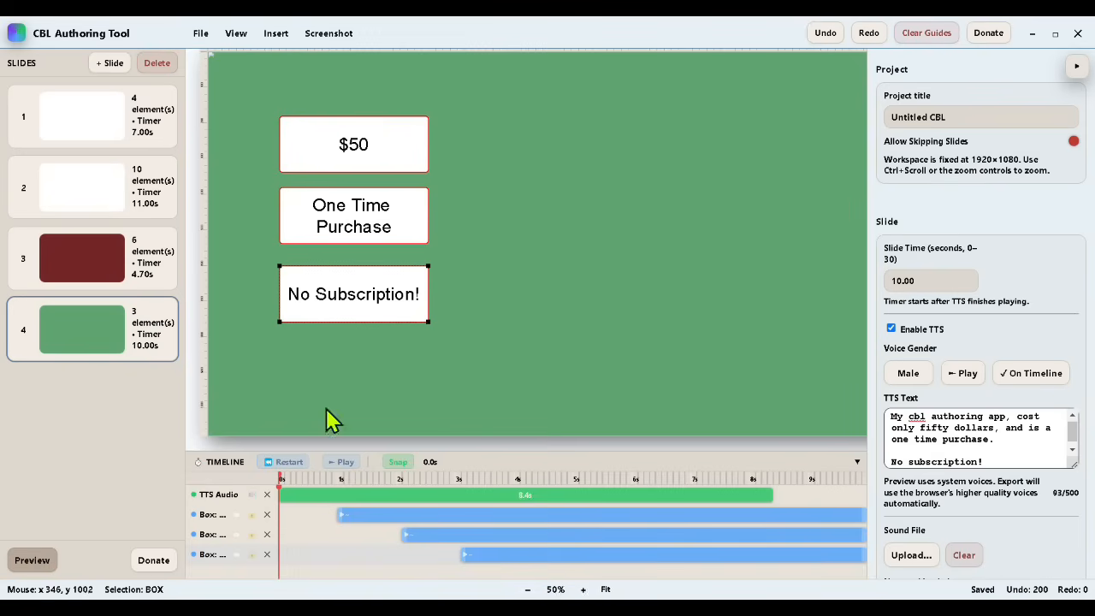
Step: Duplicate the Quiz Logic slide and remove the TTS audio from the copy's timeline
right_click(115, 272)
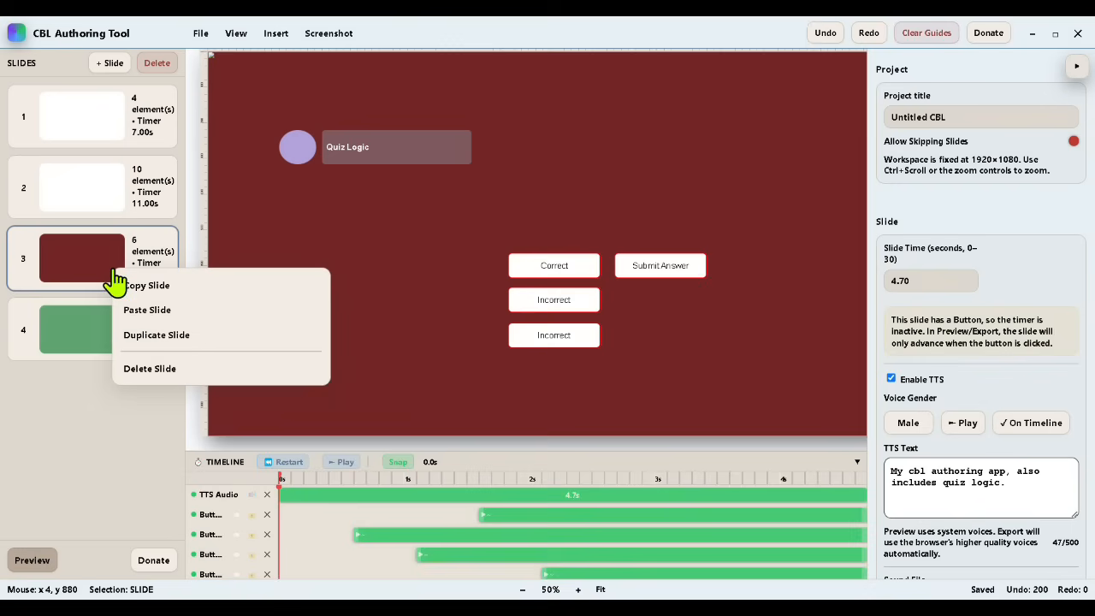
click(152, 335)
click(267, 495)
click(267, 497)
click(267, 497)
click(267, 497)
click(267, 497)
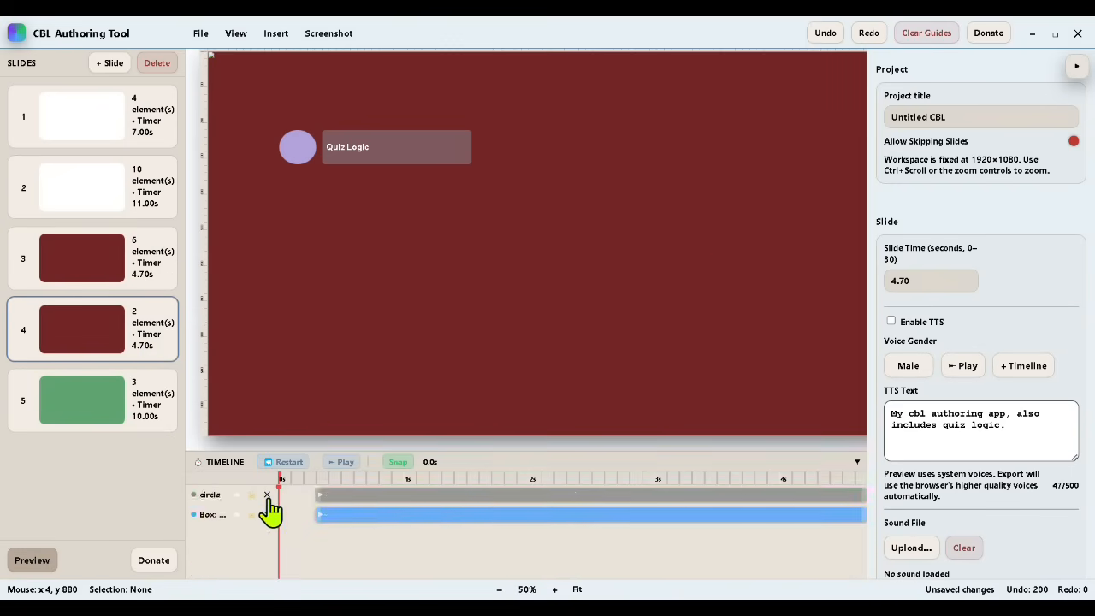
click(267, 497)
click(267, 497)
click(825, 36)
click(826, 36)
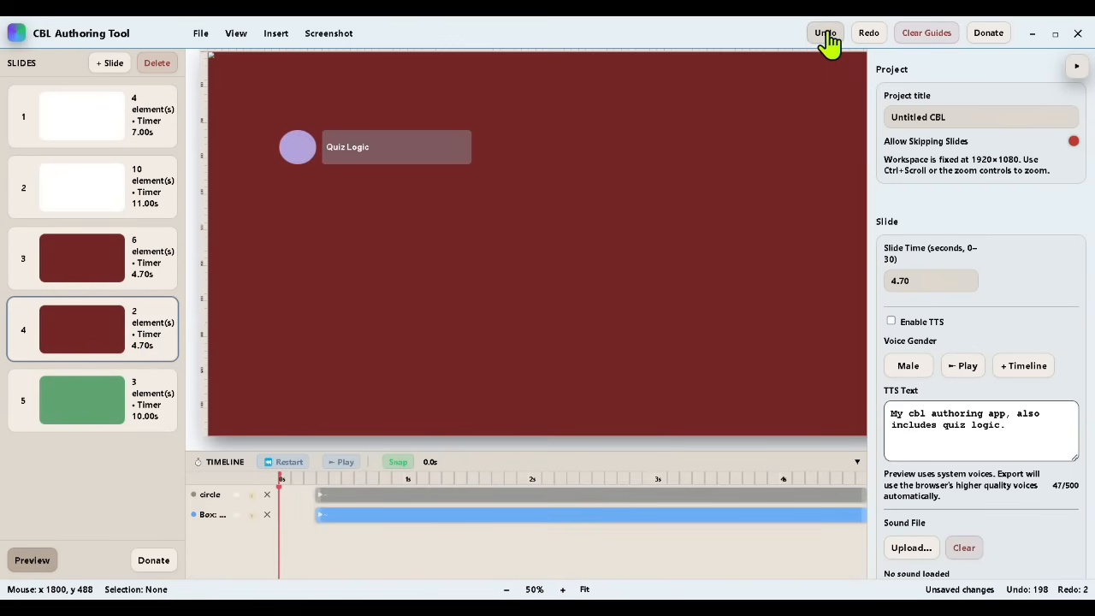
click(826, 35)
click(825, 36)
click(825, 36)
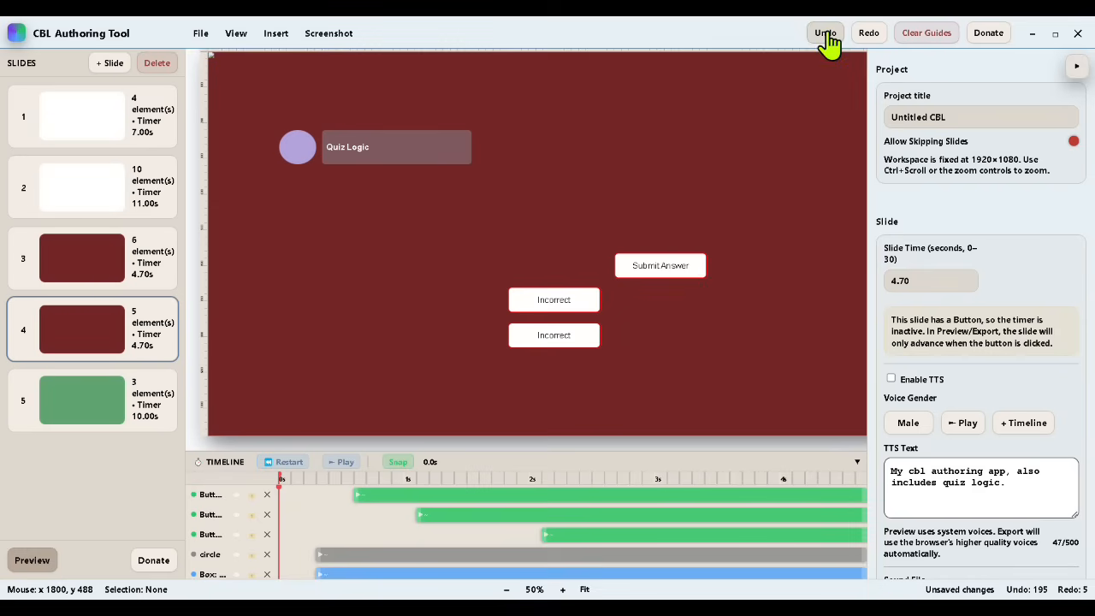
click(825, 36)
Step: Delete the two Incorrect buttons from the duplicated slide
click(556, 298)
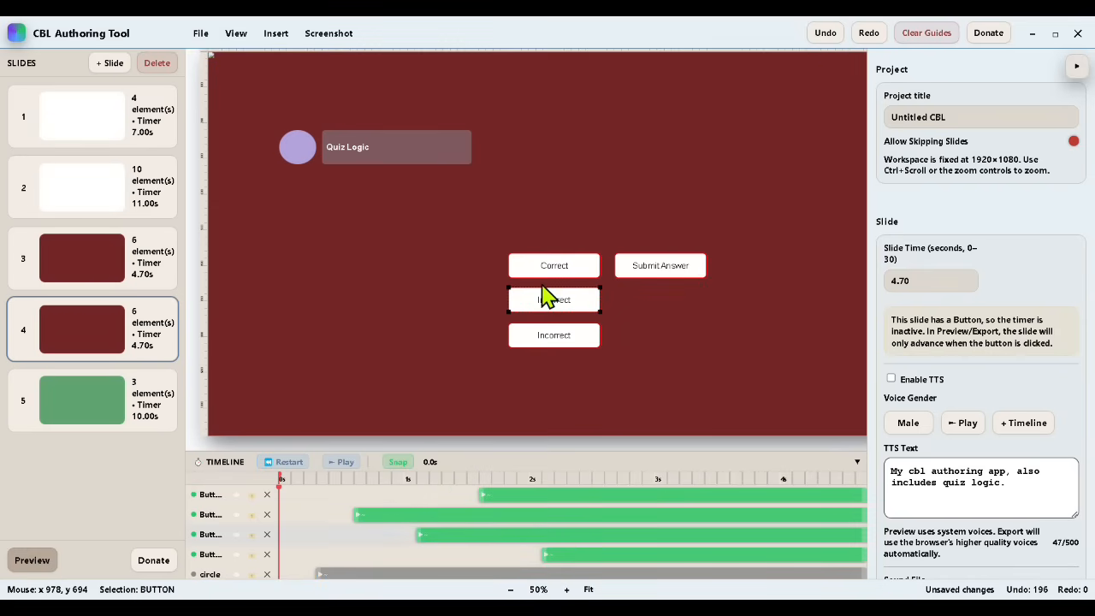
key(Delete)
click(548, 333)
key(Delete)
Step: Insert an input box and place it near the middle of the slide, below the remaining buttons
click(274, 38)
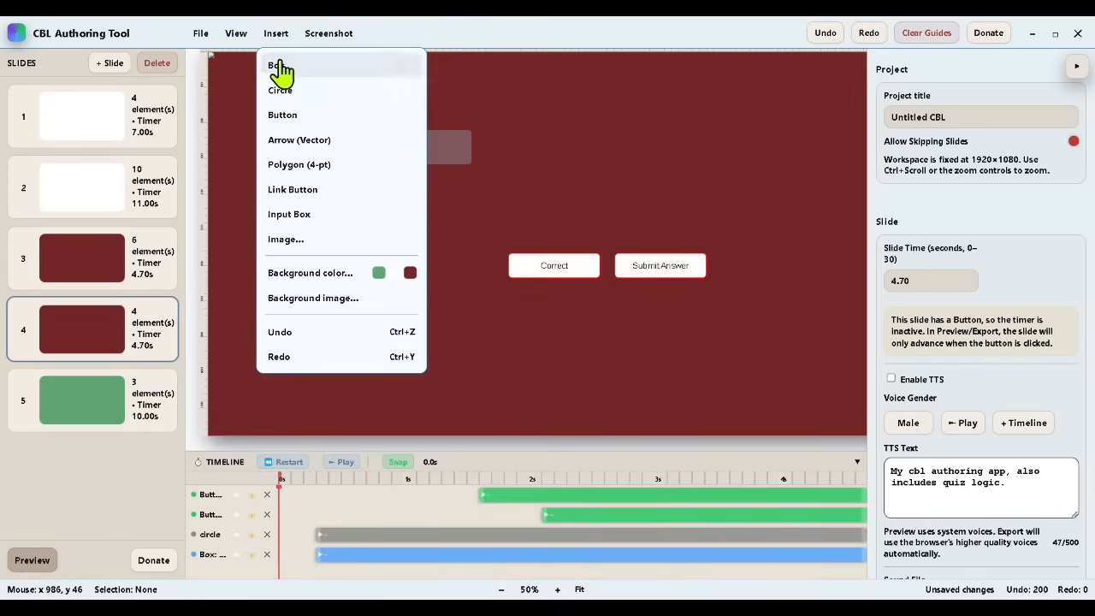
click(308, 216)
drag(308, 216, 437, 306)
Step: Delete the Correct button and line up the Submit Answer button directly above the input box
click(543, 259)
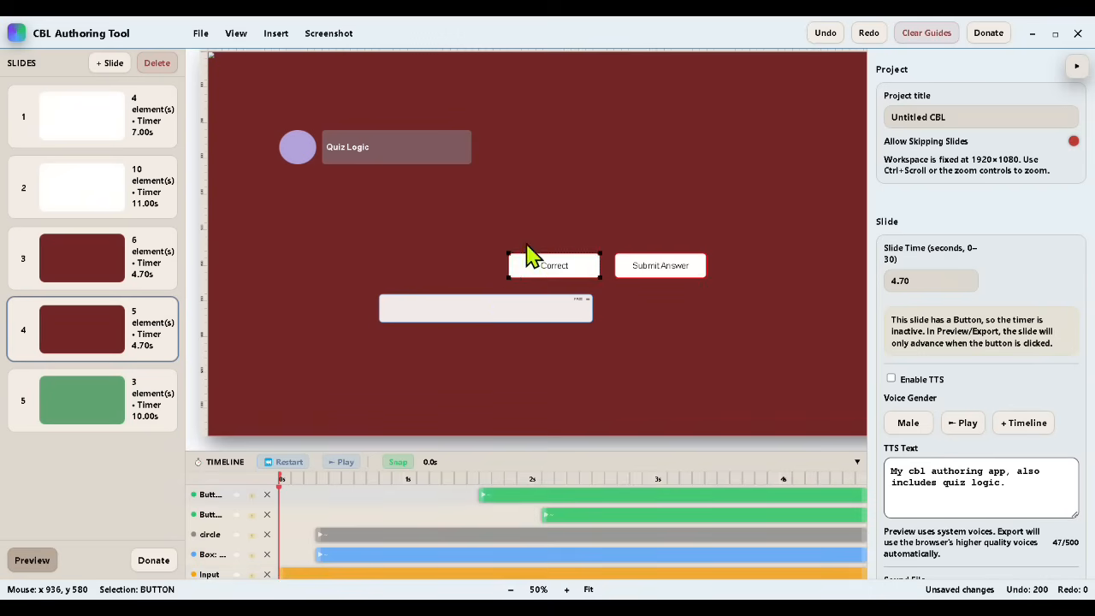
key(Delete)
drag(655, 260, 454, 257)
drag(449, 311, 464, 283)
Step: Change the duplicated slide's heading text to "Input Box Logic"
click(370, 145)
drag(370, 146, 307, 144)
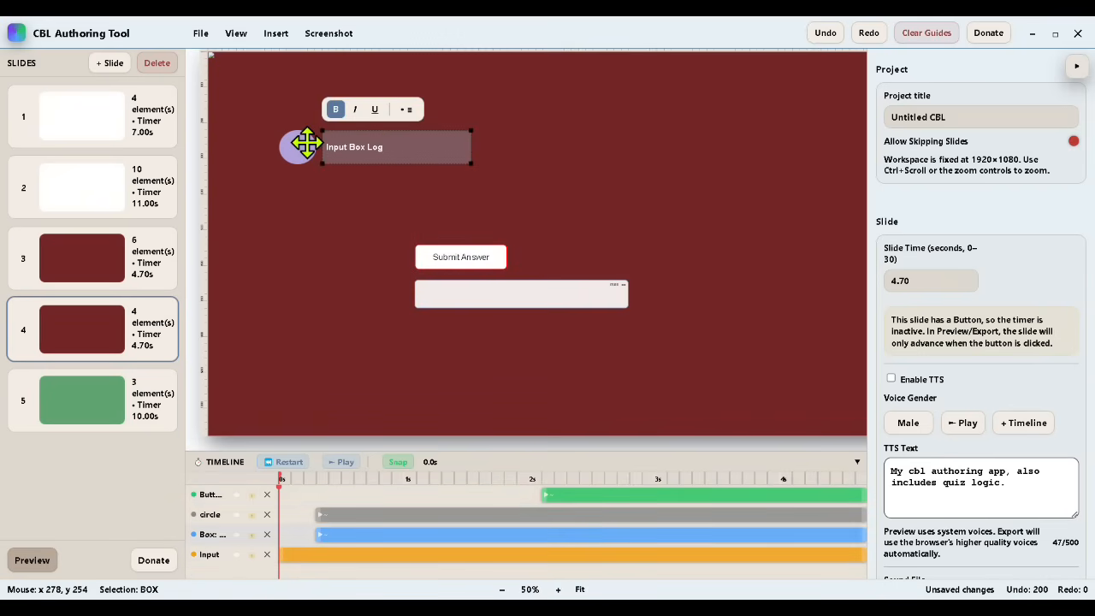
click(476, 257)
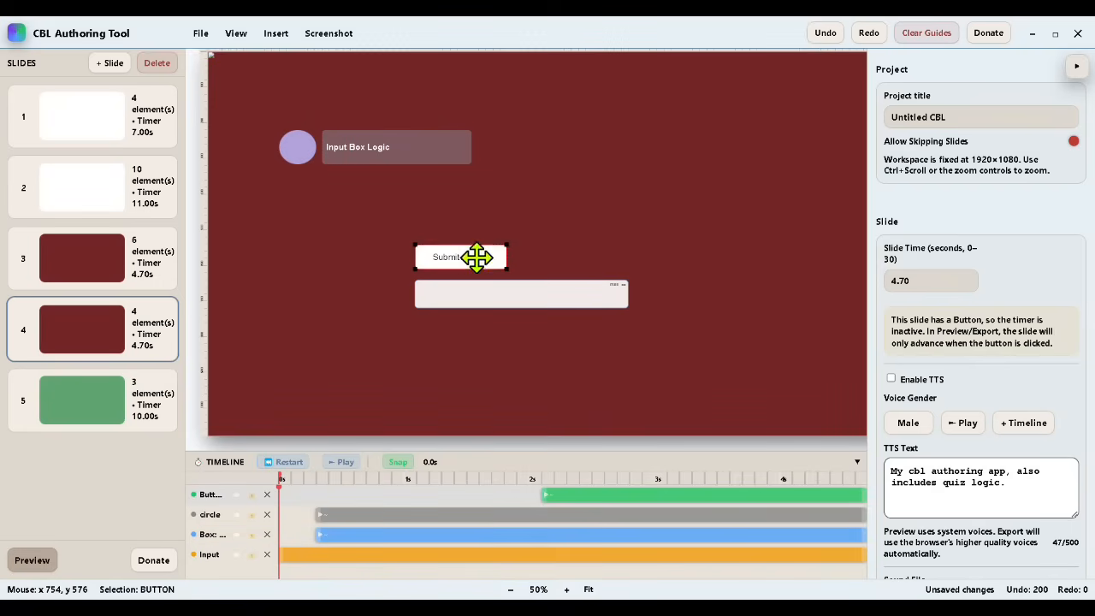
Step: Delete the Submit Answer button above the input box
click(477, 257)
click(515, 258)
click(556, 241)
click(482, 254)
key(Delete)
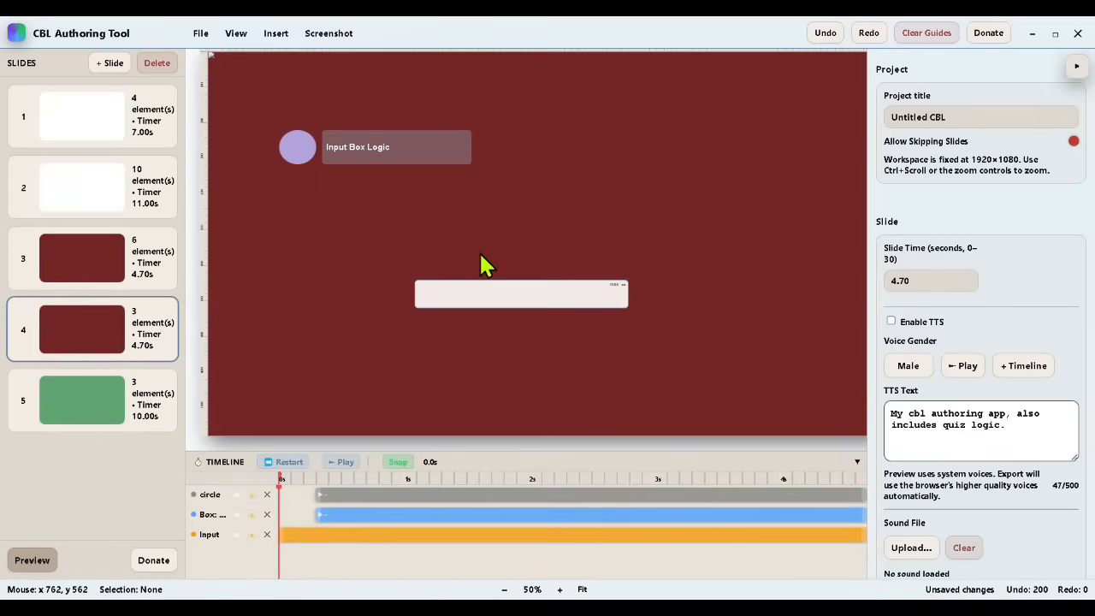
Step: Insert a text box and place it directly above the input box, aligned with its left edge
click(276, 33)
click(274, 63)
drag(350, 139, 489, 240)
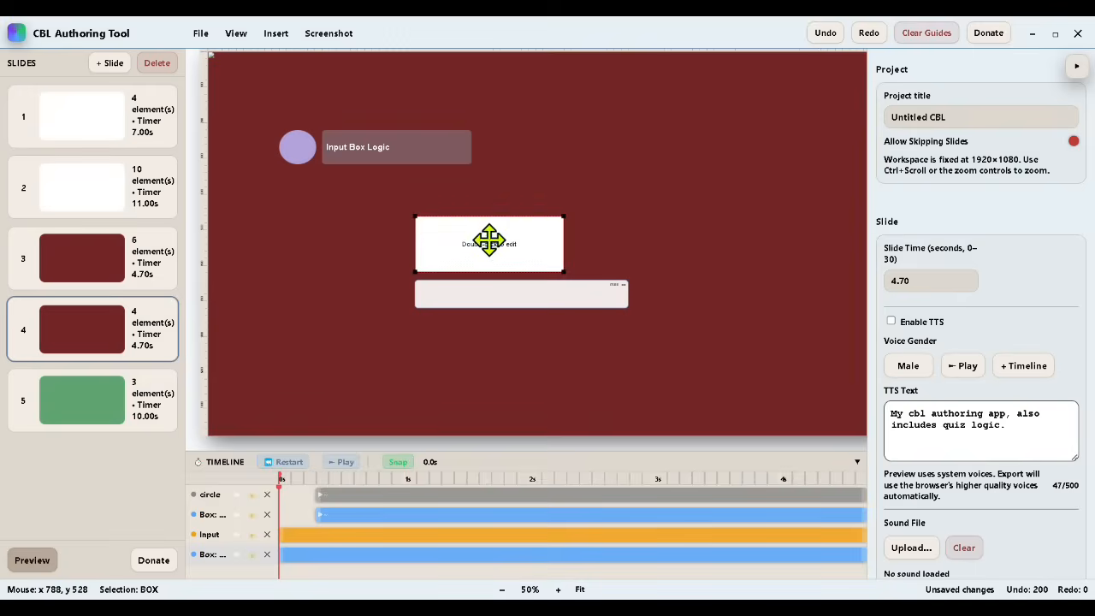
Step: Replace the new box's text with "Type: Hello" and, on a separate line, "Then press enter"
double_click(484, 246)
key(BackSpace)
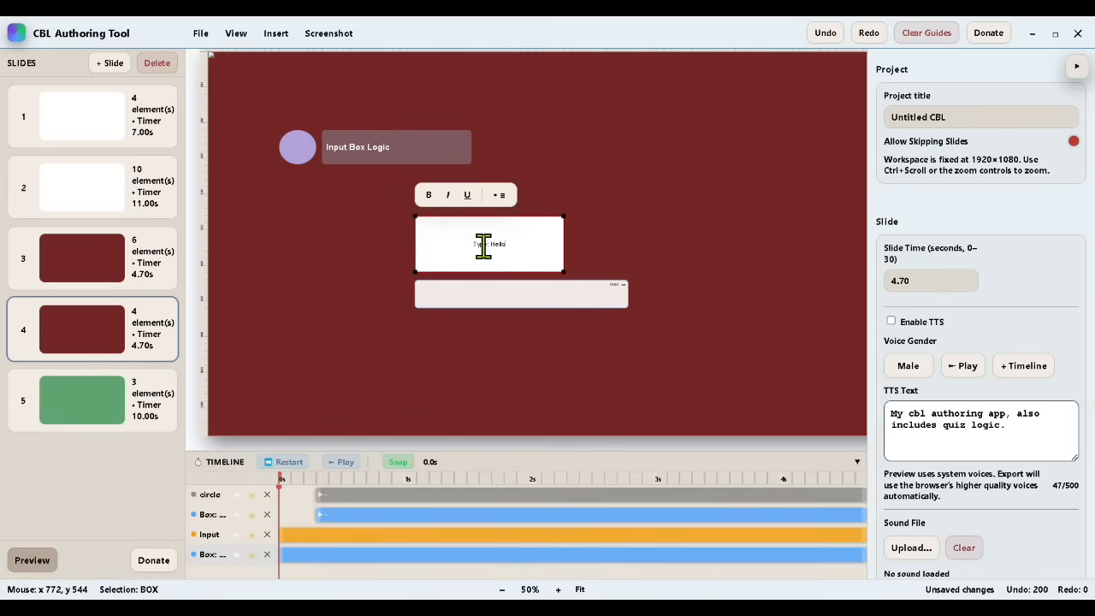
text(Type: Hello)
key(Return)
key(Return)
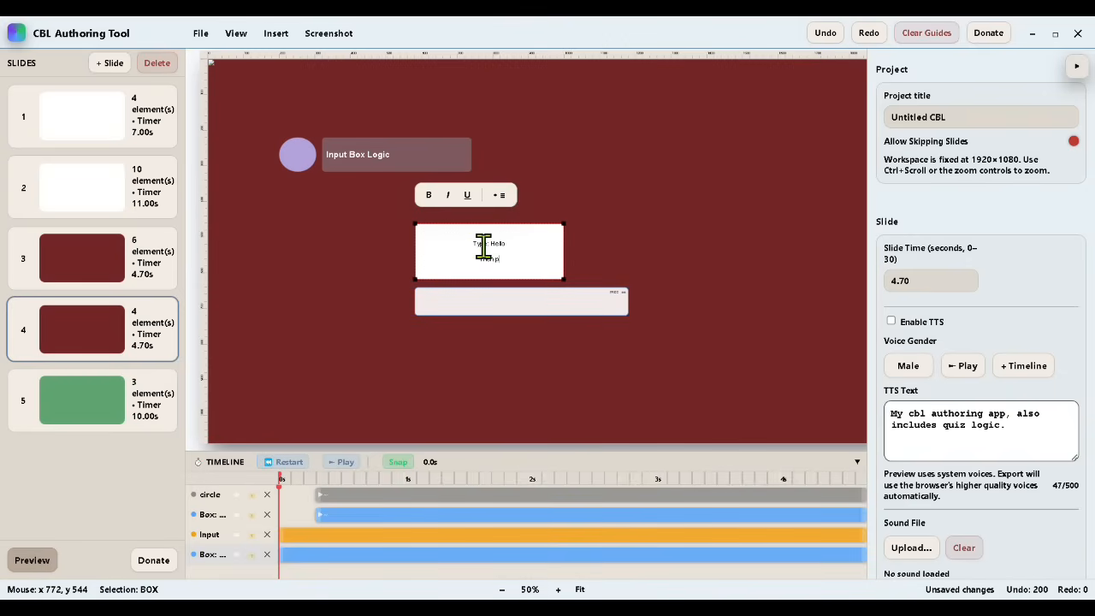
click(607, 254)
double_click(510, 258)
Step: Left-align the instruction text and reduce the box's height to fit its two lines
scroll(1036, 528, down, 7)
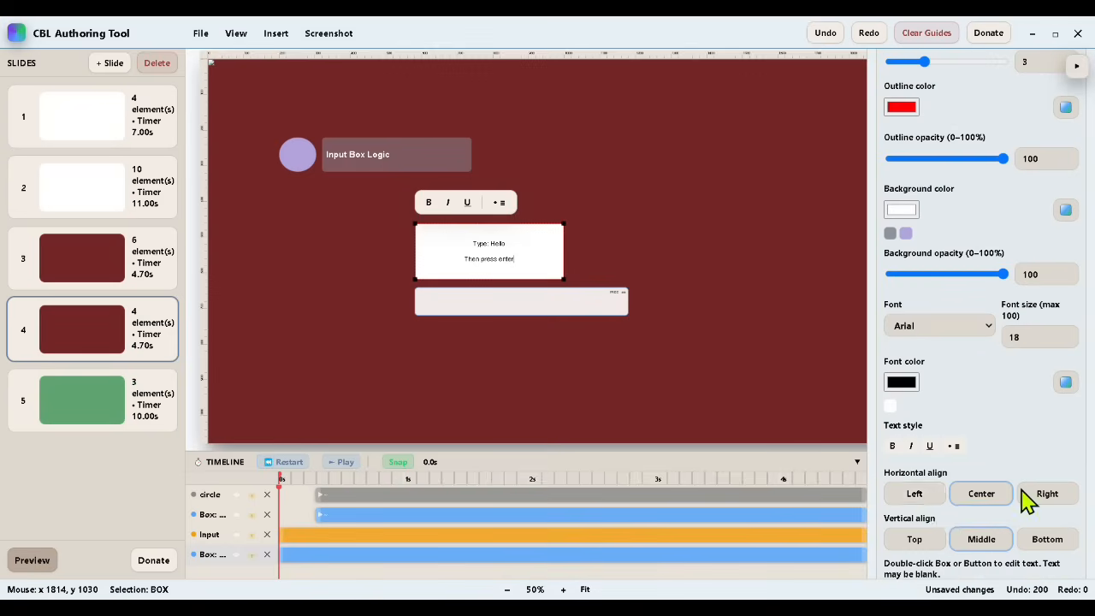
click(915, 496)
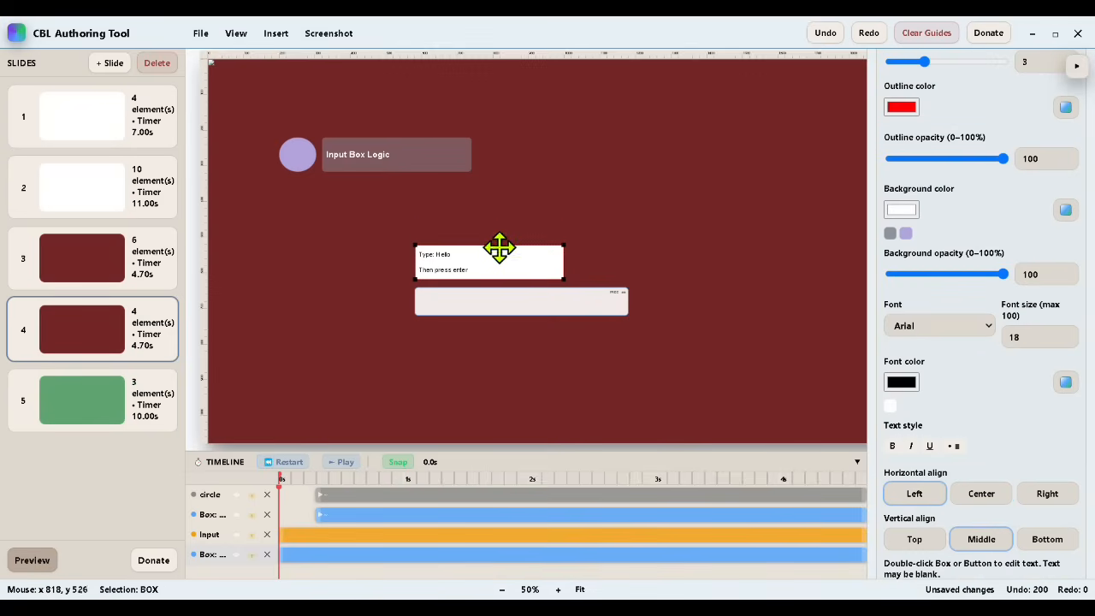
click(626, 240)
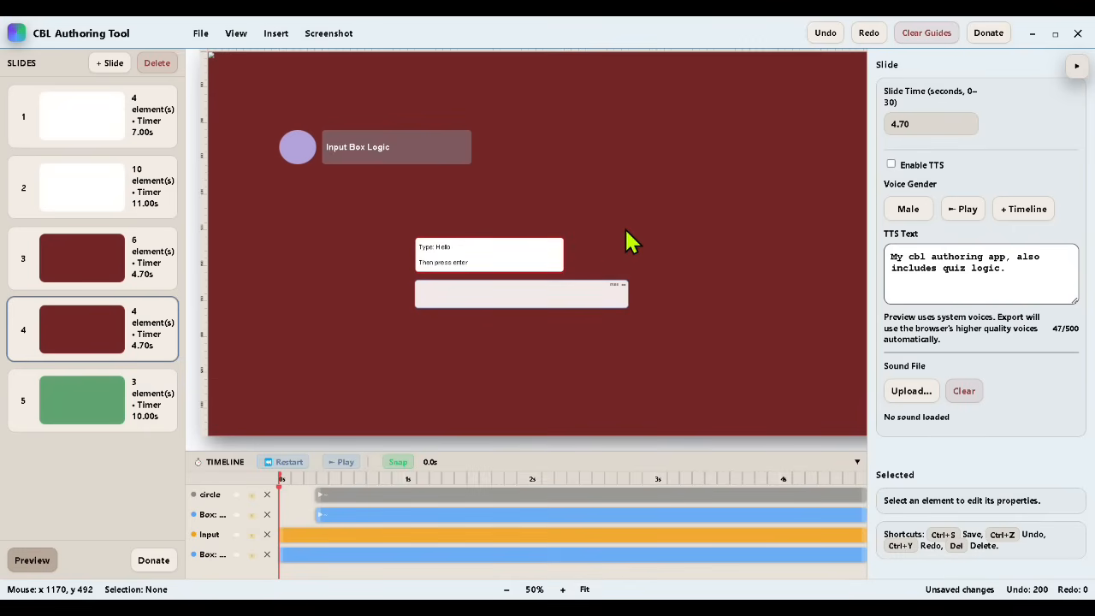
Step: Set the instruction box's font size to 24 and extend its top edge to fit the text
click(498, 263)
double_click(1017, 338)
text(24)
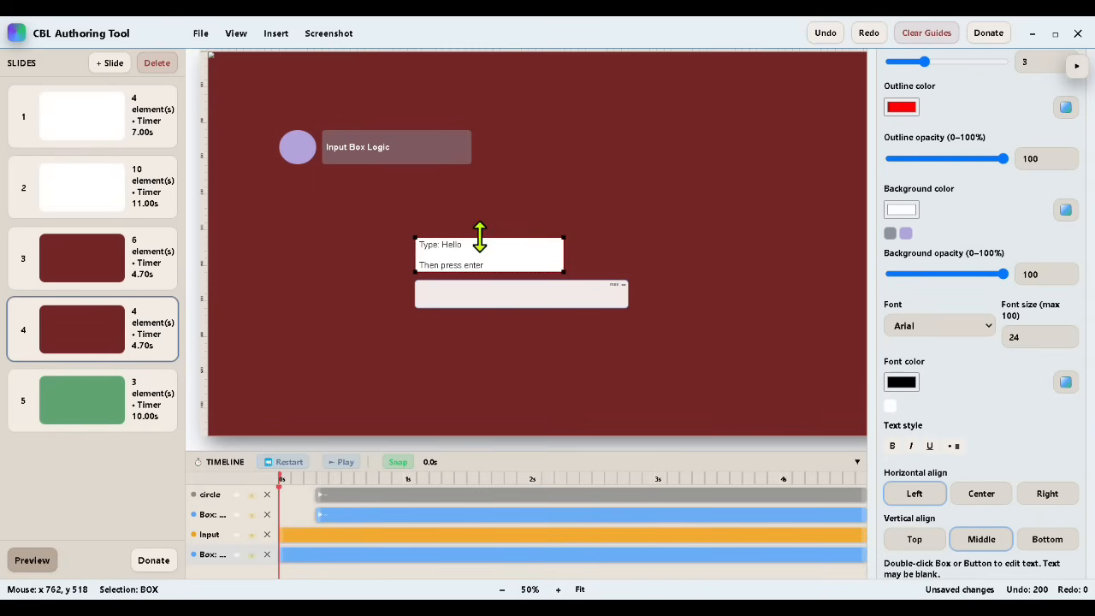
drag(480, 238, 437, 229)
Step: Make the word "Hello" in the instruction box bold and underlined
double_click(450, 236)
click(465, 238)
key(ctrl+b)
key(ctrl+u)
click(552, 210)
click(200, 33)
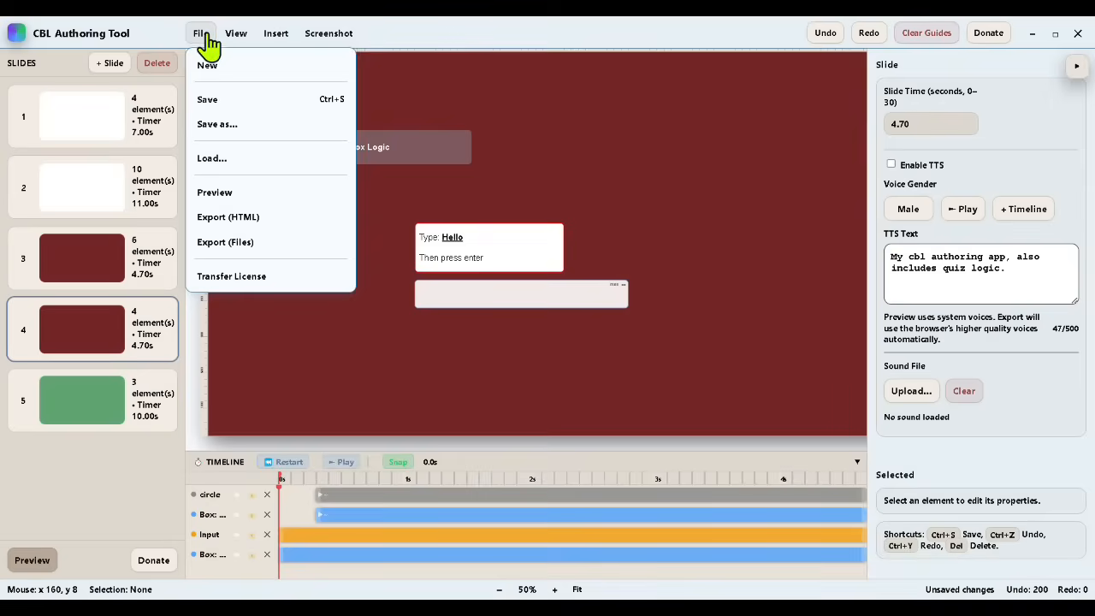
Step: Set the input box to Exact Text with the correct answer "hello" and turn on Press Enter
click(445, 296)
scroll(938, 462, up, 4)
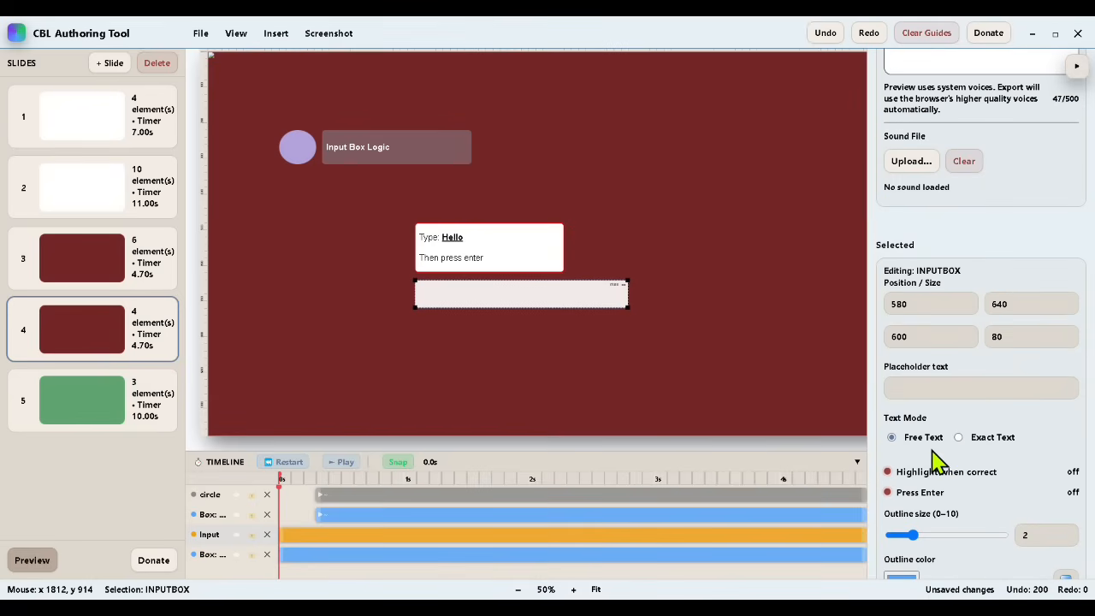
click(960, 438)
click(931, 477)
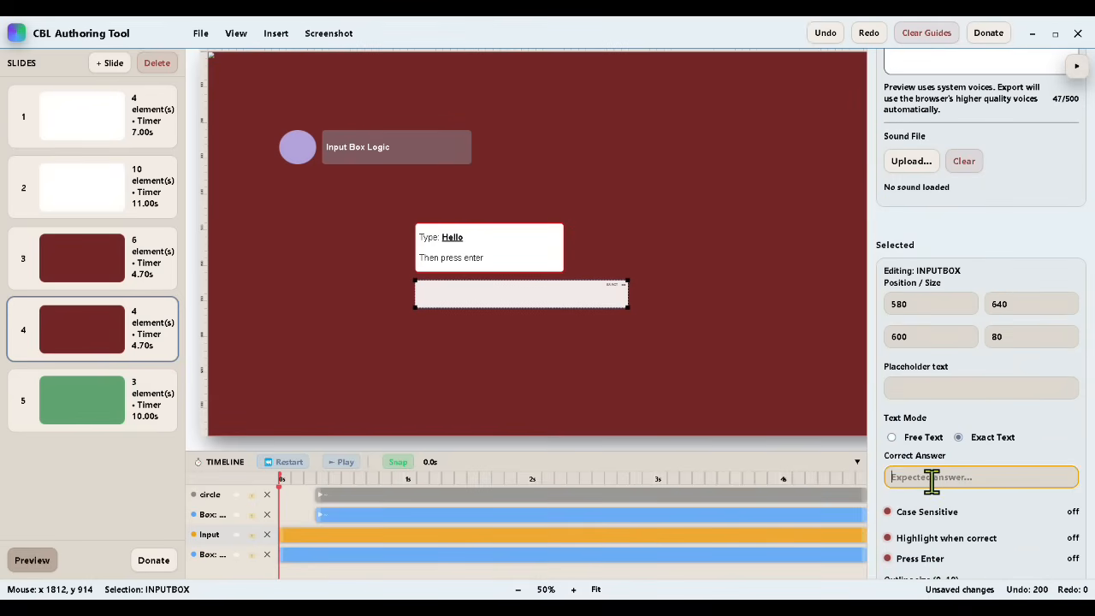
text(hello)
scroll(929, 494, down, 1)
click(912, 488)
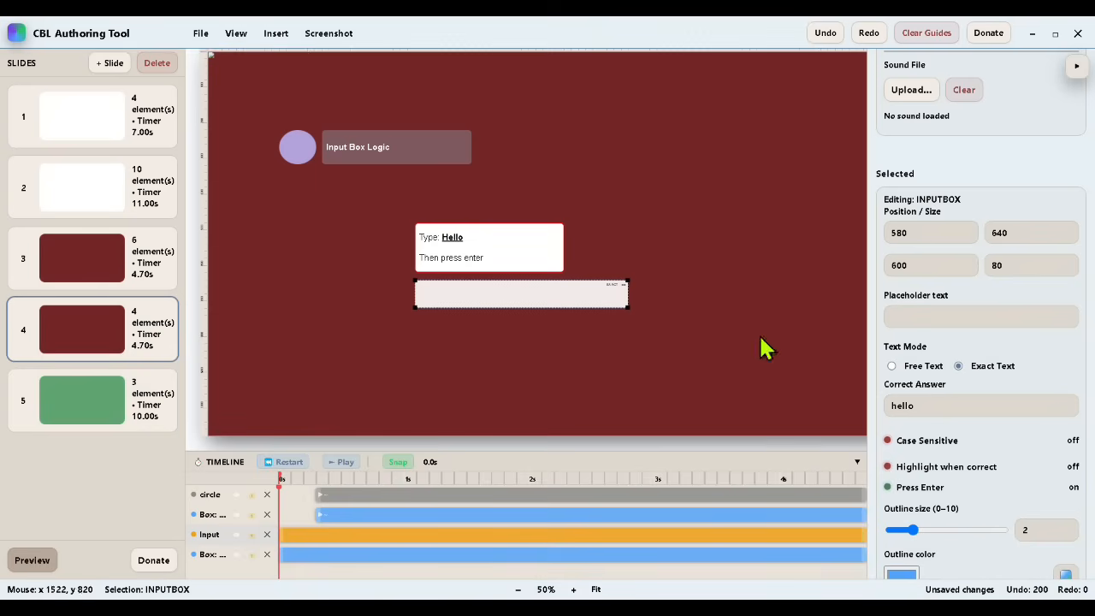
Step: Set the Input Box Logic slide's time to 10 seconds
scroll(907, 308, up, 5)
scroll(929, 299, up, 2)
drag(912, 305, 880, 325)
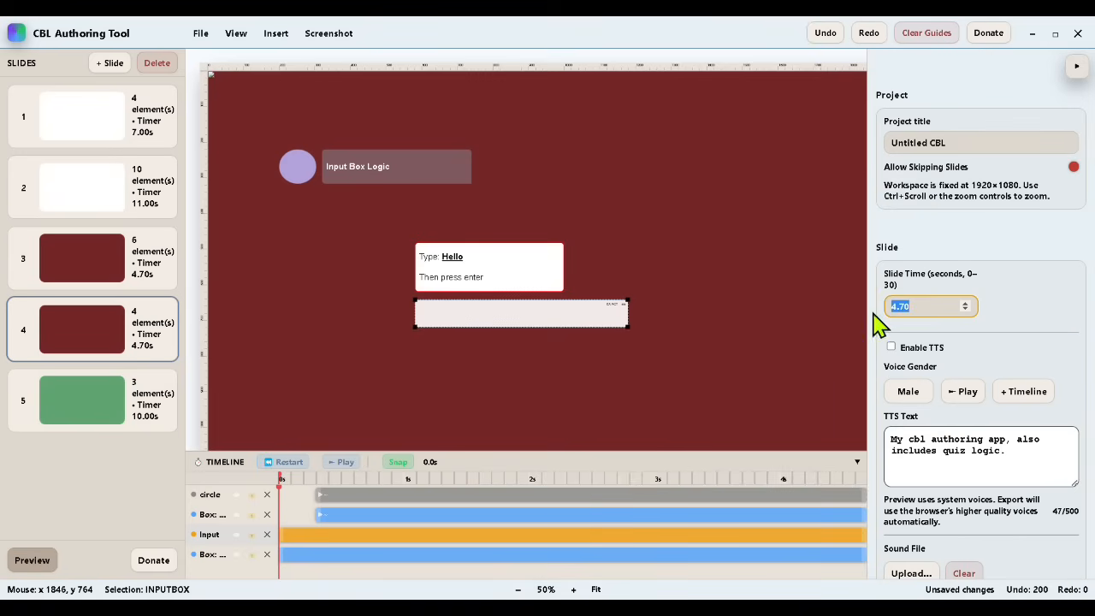
text(10)
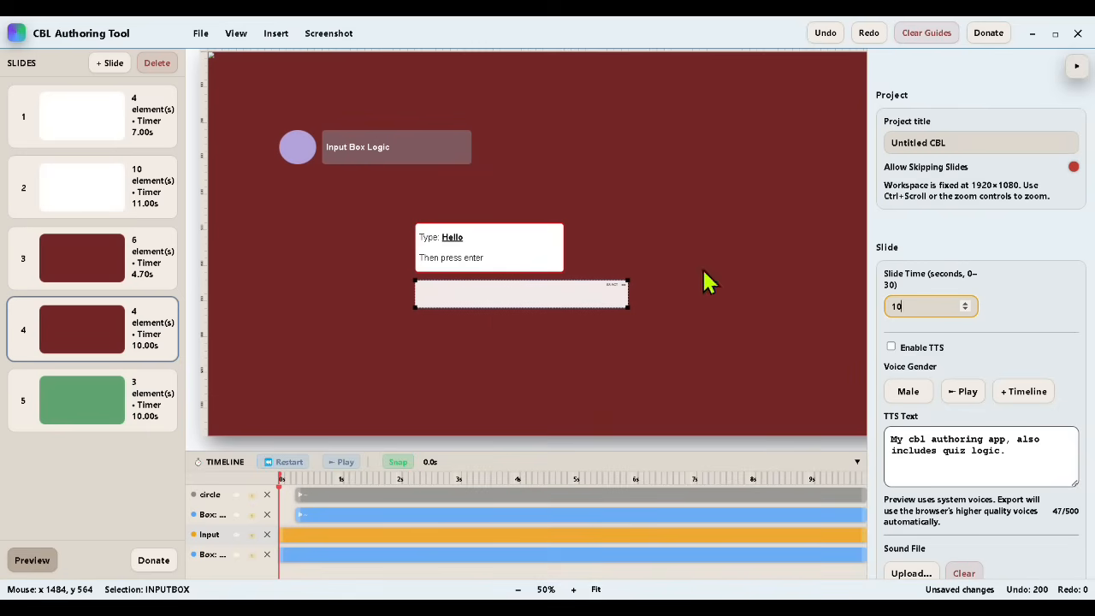
Step: Make the circle and heading box clips start at about 1 s on the timeline
click(297, 146)
drag(298, 498, 336, 516)
click(368, 144)
Step: Make the instruction box and input box clips start at about 2 s and apply Fade In to both
click(457, 264)
drag(283, 555, 398, 582)
click(454, 291)
drag(283, 533, 397, 536)
right_click(423, 536)
click(453, 554)
right_click(430, 554)
click(462, 515)
Step: Save the project and play through the Input Box Logic slide's timeline
click(200, 32)
click(224, 97)
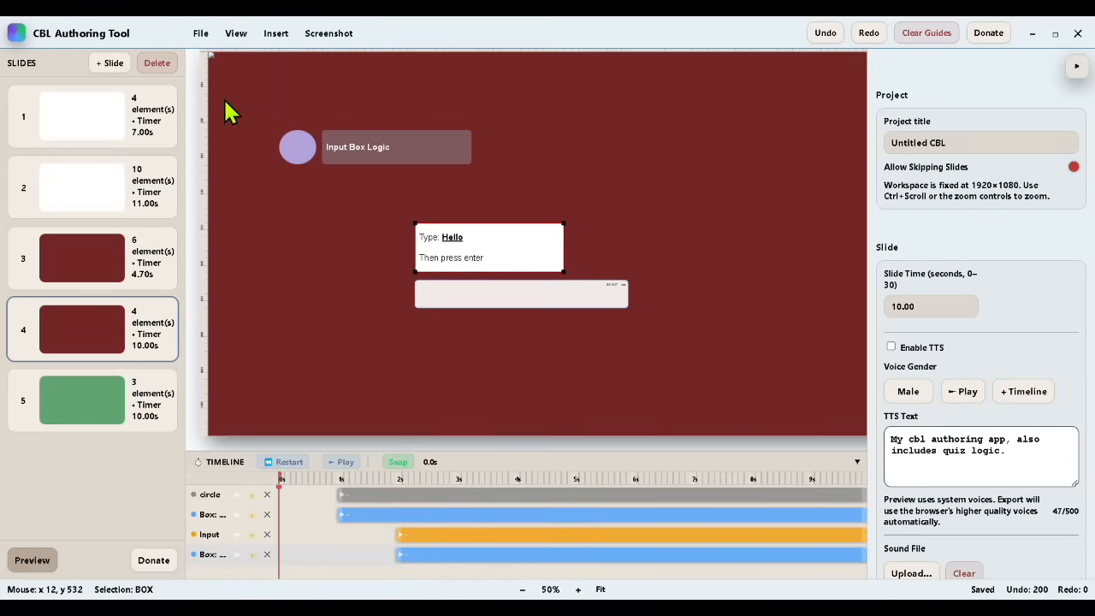
click(347, 469)
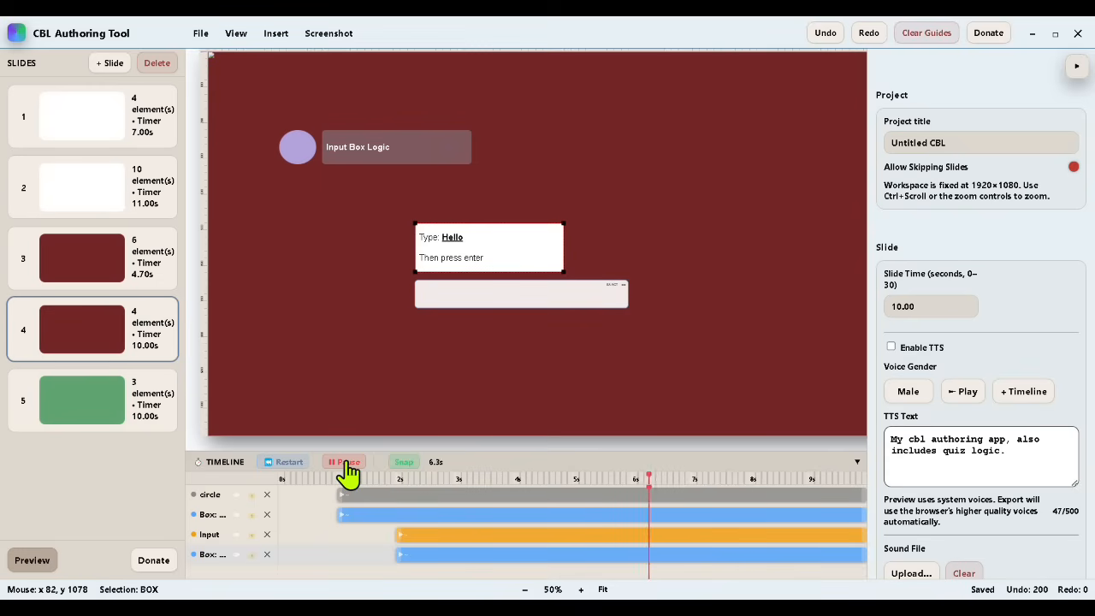
Step: Replace the Input Box Logic slide's TTS text with "My application, also includes input box logic." and enable TTS for it
drag(1036, 459, 873, 447)
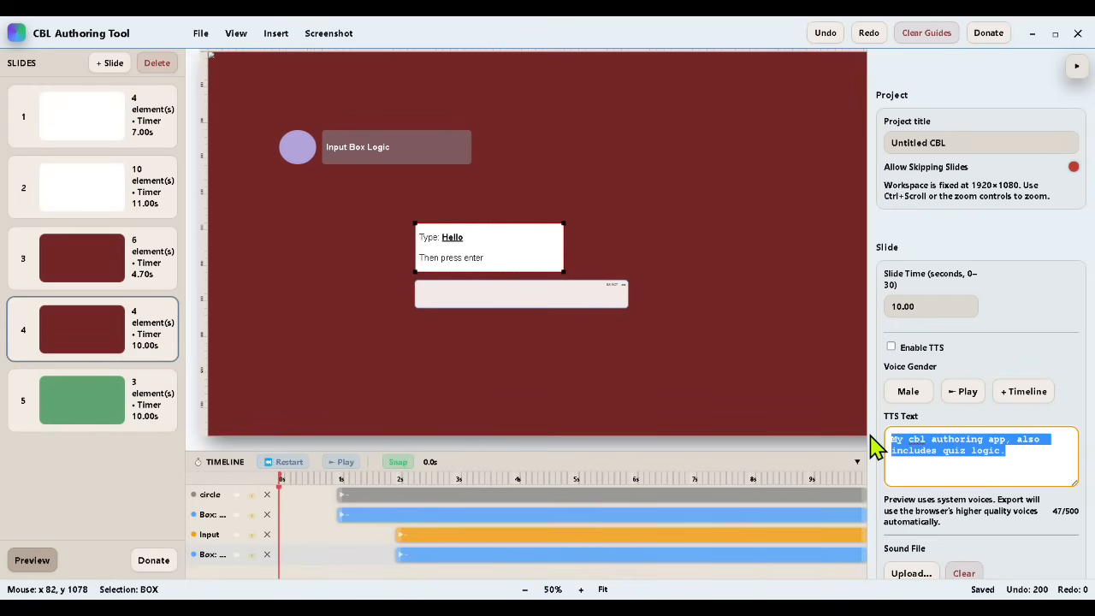
text(My application also)
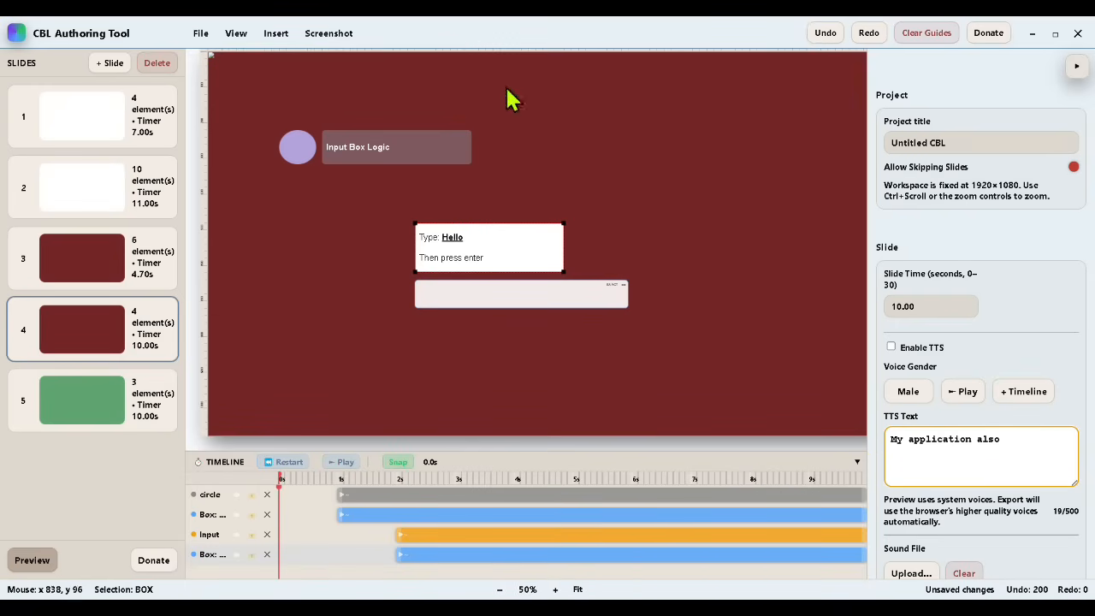
click(82, 402)
right_click(83, 402)
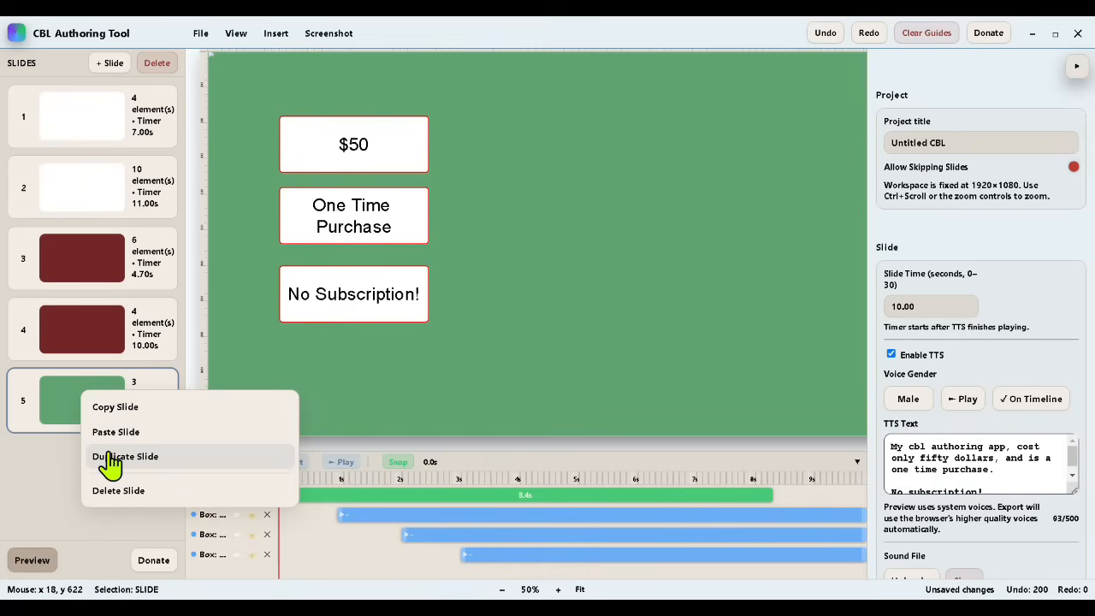
click(88, 337)
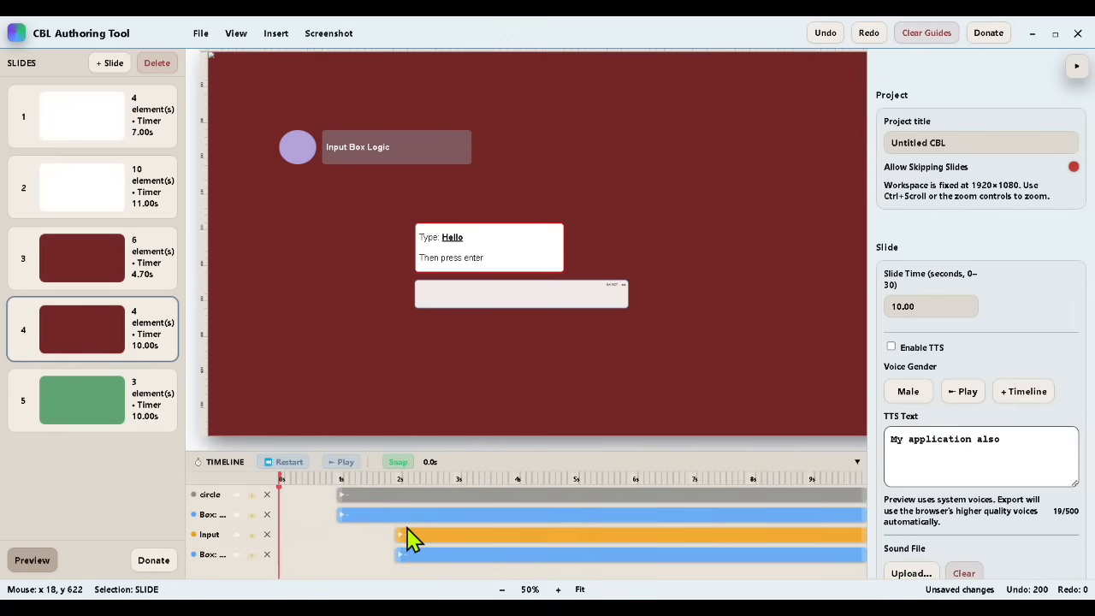
click(1025, 458)
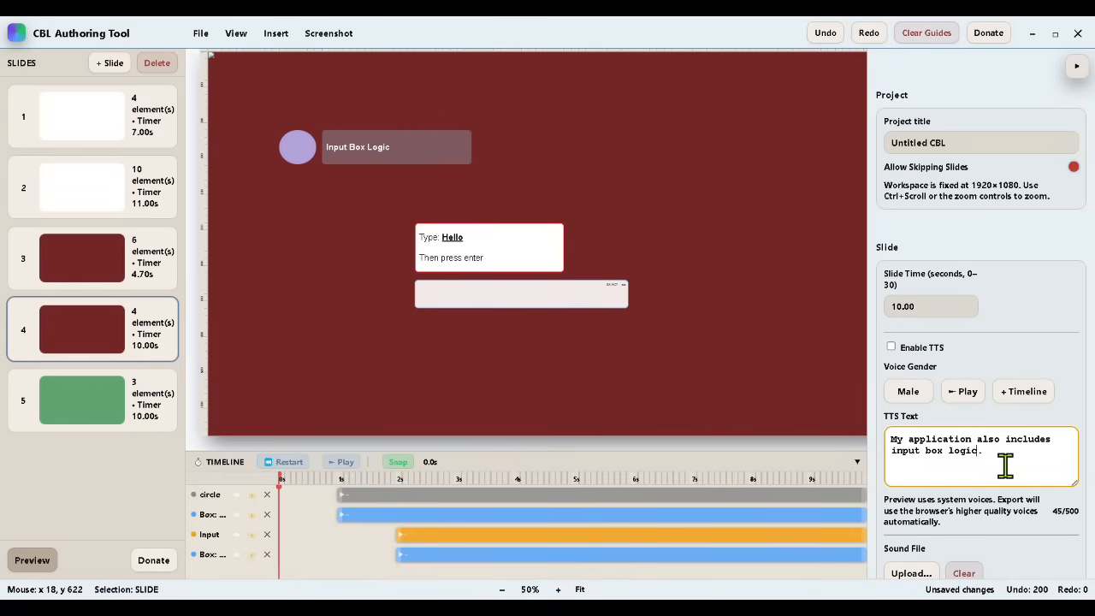
text(,)
click(962, 392)
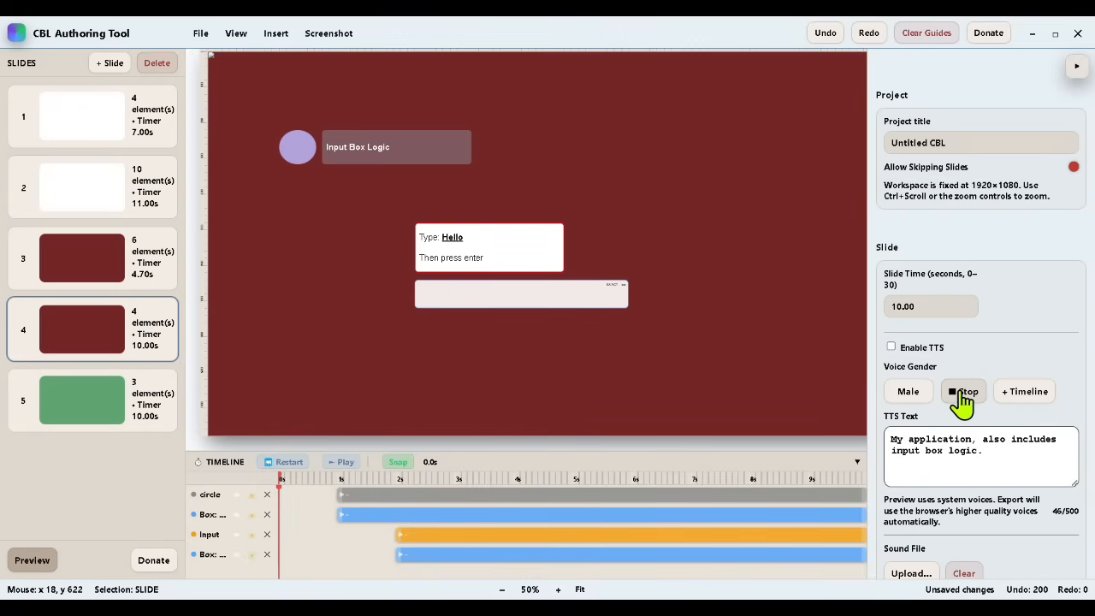
click(891, 346)
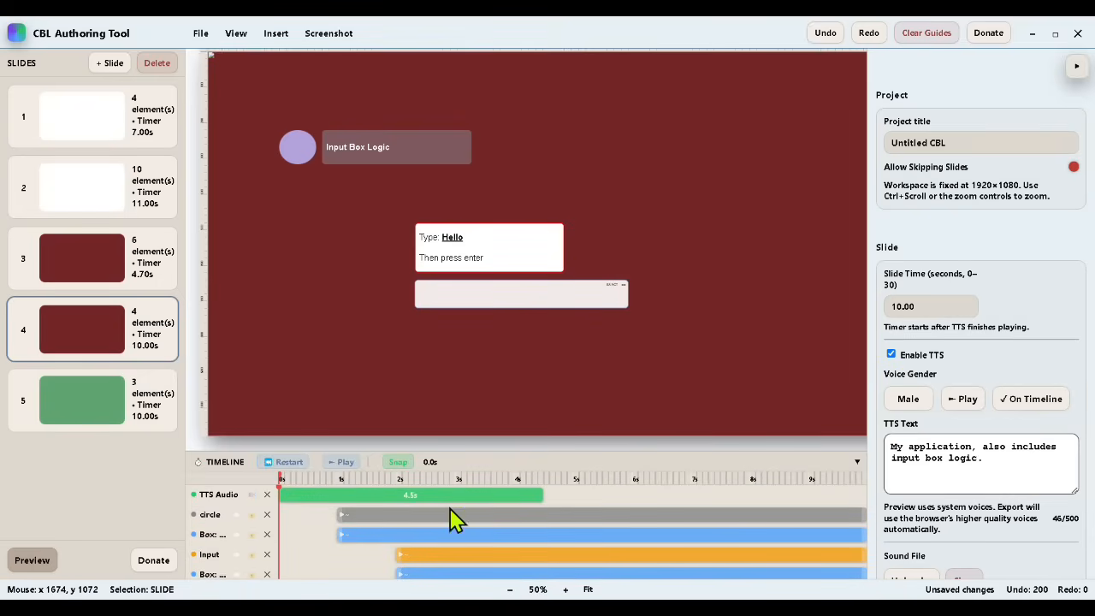
Step: Duplicate the green pricing slide and delete the three text boxes from the copy
click(77, 417)
right_click(78, 416)
click(111, 450)
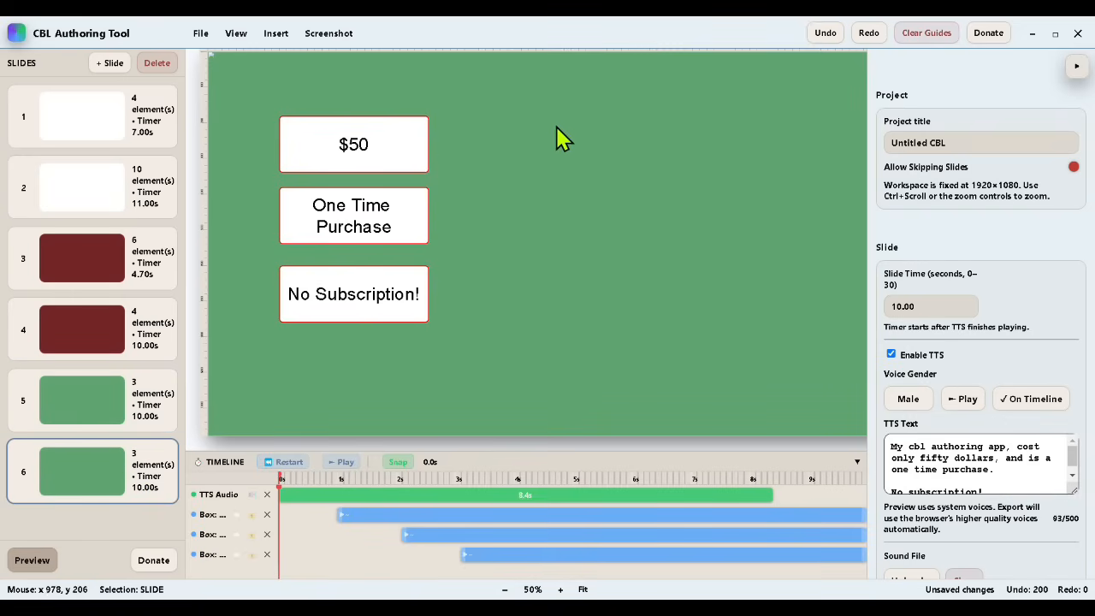
click(360, 147)
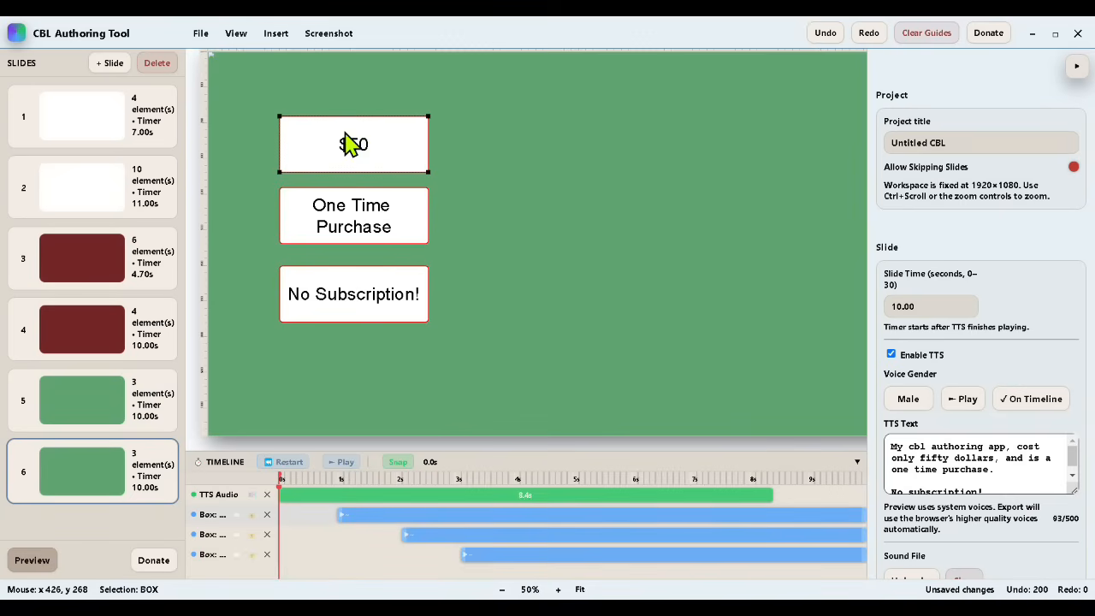
key(Delete)
click(359, 231)
key(Delete)
click(374, 287)
key(Delete)
Step: Insert a link button on slide 6 and place it near the middle, at about 740, 560
click(276, 33)
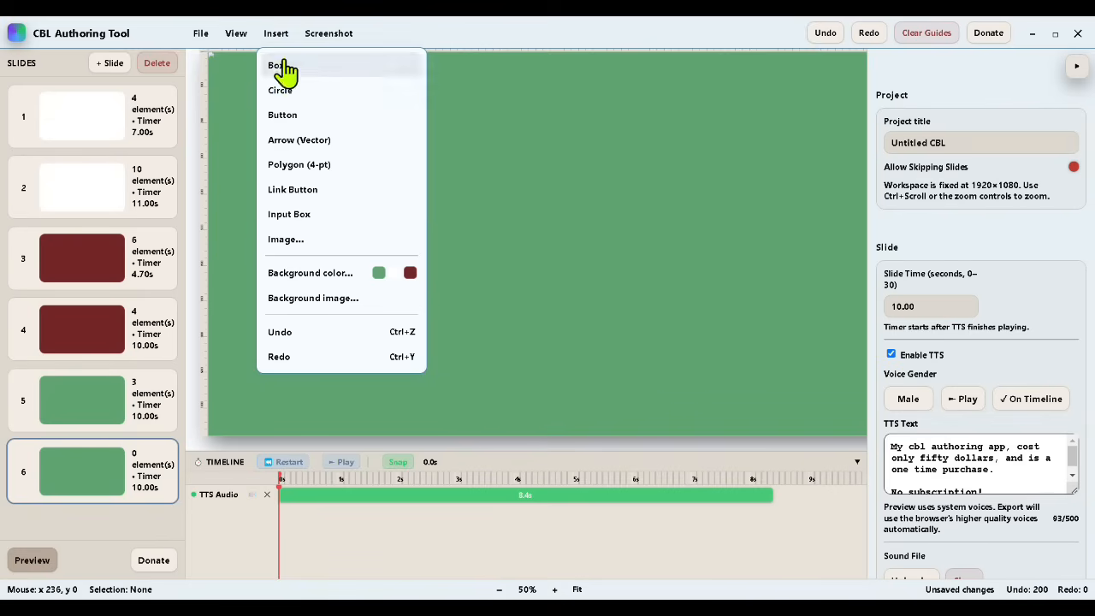
click(300, 189)
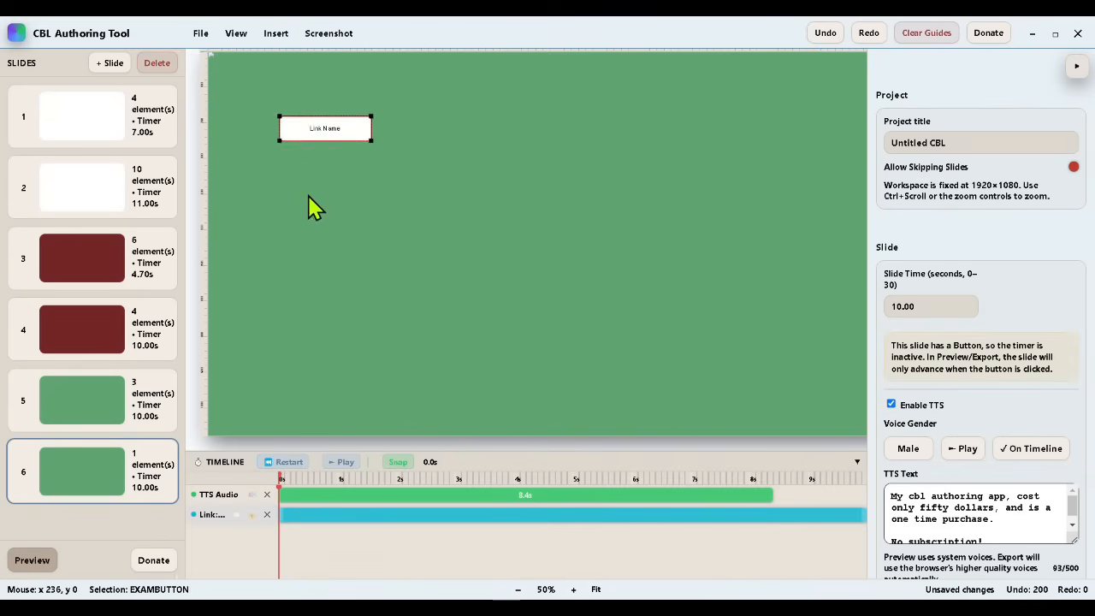
drag(320, 127, 517, 264)
Step: Give the link button a pale teal background (RGB 171, 206, 199) and a blue outline
scroll(976, 346, down, 3)
scroll(977, 347, down, 5)
scroll(959, 420, up, 3)
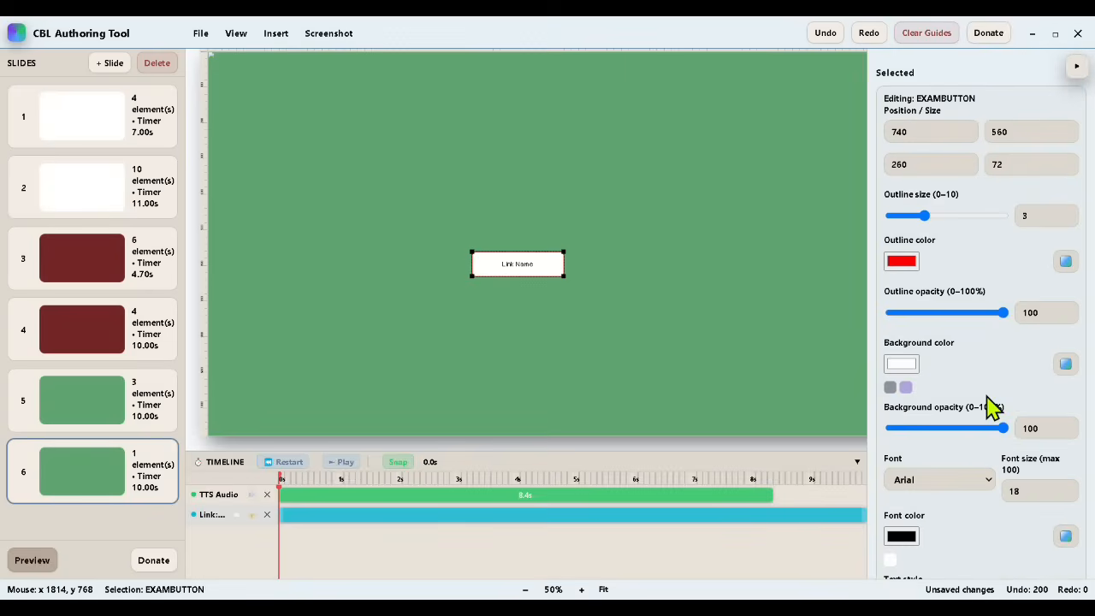
click(907, 365)
click(995, 487)
drag(948, 426, 912, 395)
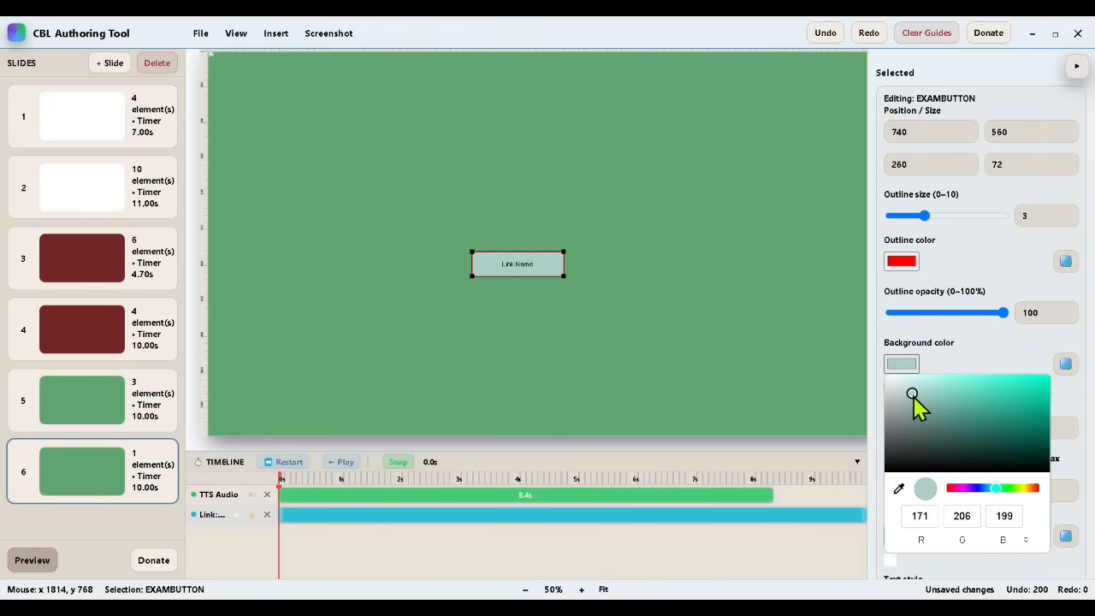
click(956, 346)
click(902, 261)
click(985, 385)
click(981, 385)
click(950, 266)
Step: Set the link button's font size to 24 and make its text bold
double_click(1003, 501)
text(24)
scroll(950, 522, down, 2)
click(892, 469)
scroll(978, 448, down, 3)
scroll(978, 449, down, 1)
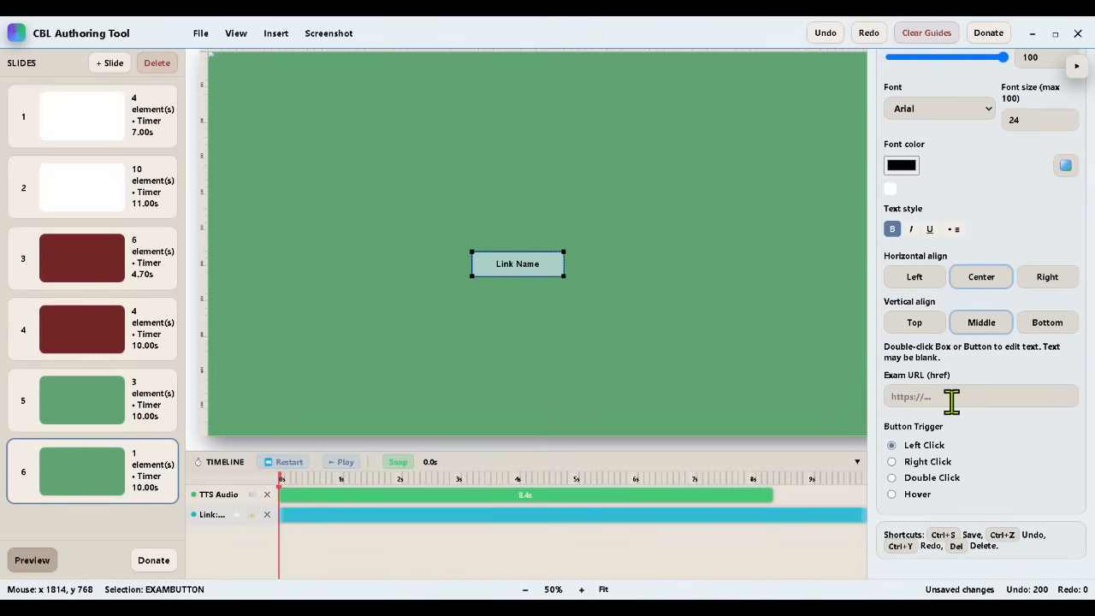
click(951, 397)
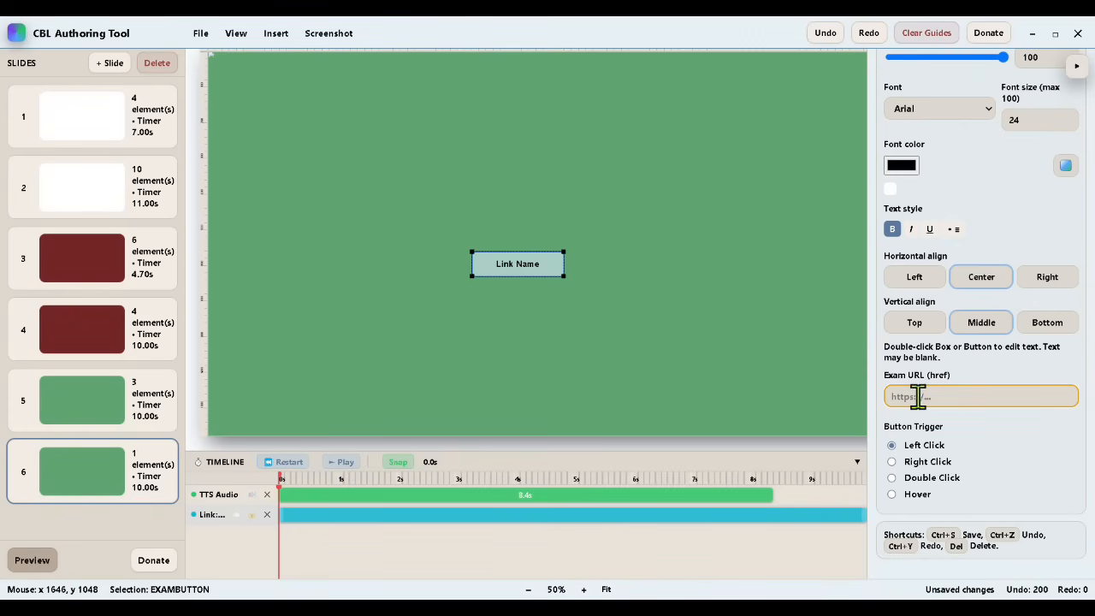
key(ctrl+v)
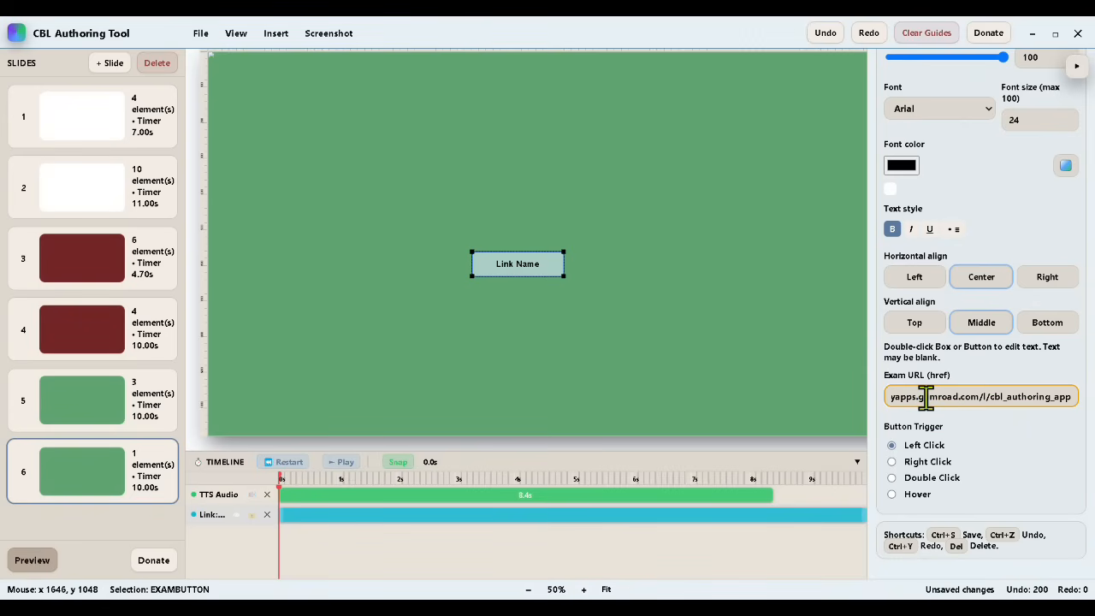
Step: Change the link button's label to "Buy Now!" and centre the button on the slide
click(309, 130)
click(514, 266)
double_click(514, 266)
text(Bu)
click(567, 350)
right_click(514, 264)
click(590, 433)
Step: Replace slide 6's TTS text with "Click the link button, to navigate to my store, and purchase my CBL Authoring Application."
scroll(990, 313, up, 10)
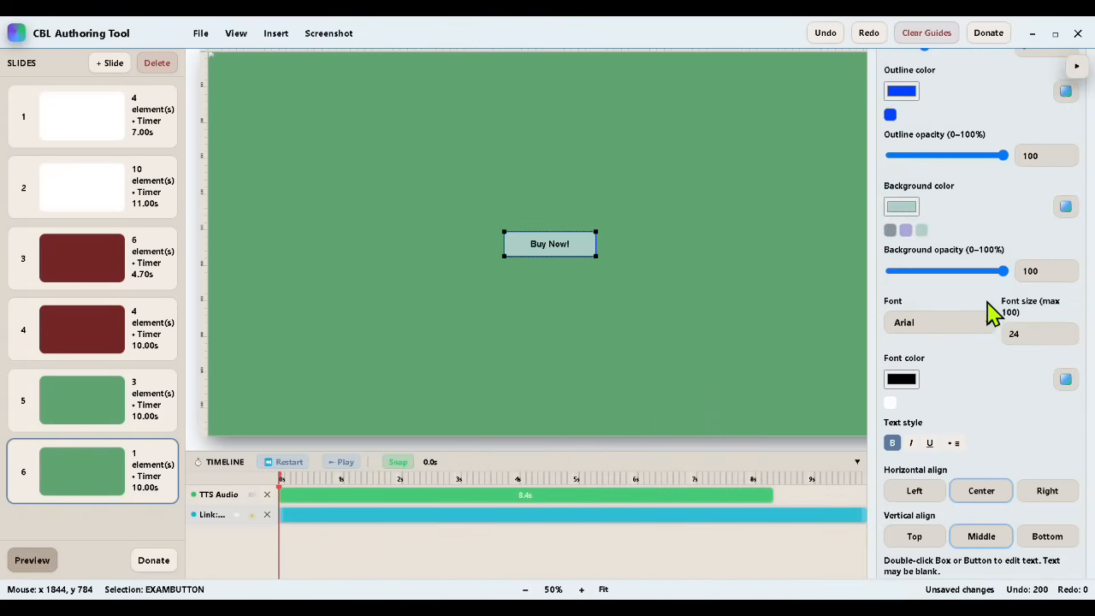
click(999, 429)
key(ctrl+a)
text(c)
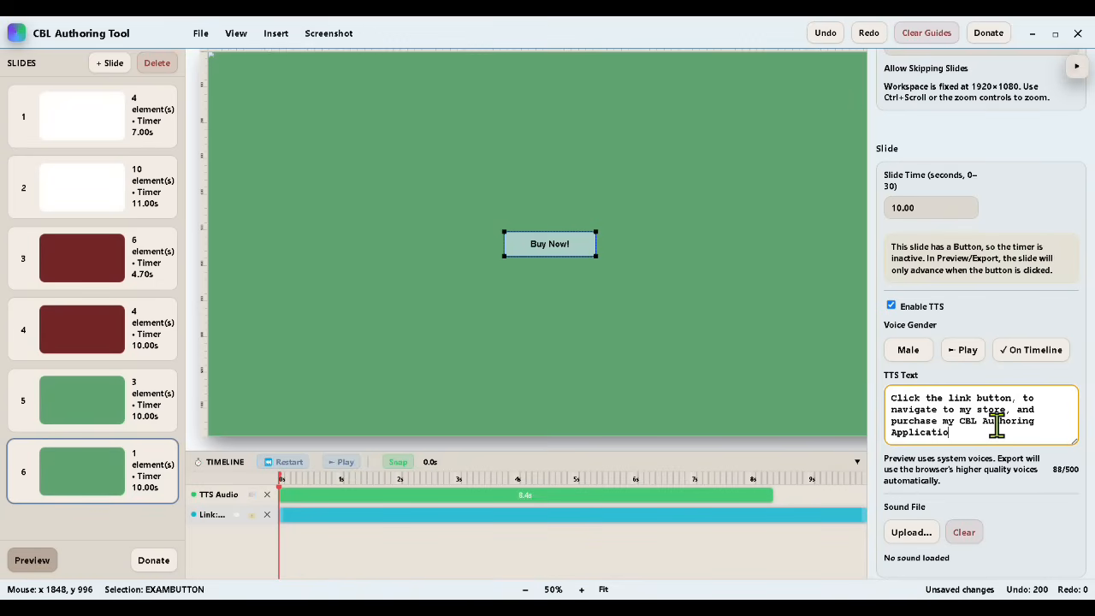
Step: Listen to slide 6's new narration and replace the old TTS audio clip on the timeline with it
click(980, 358)
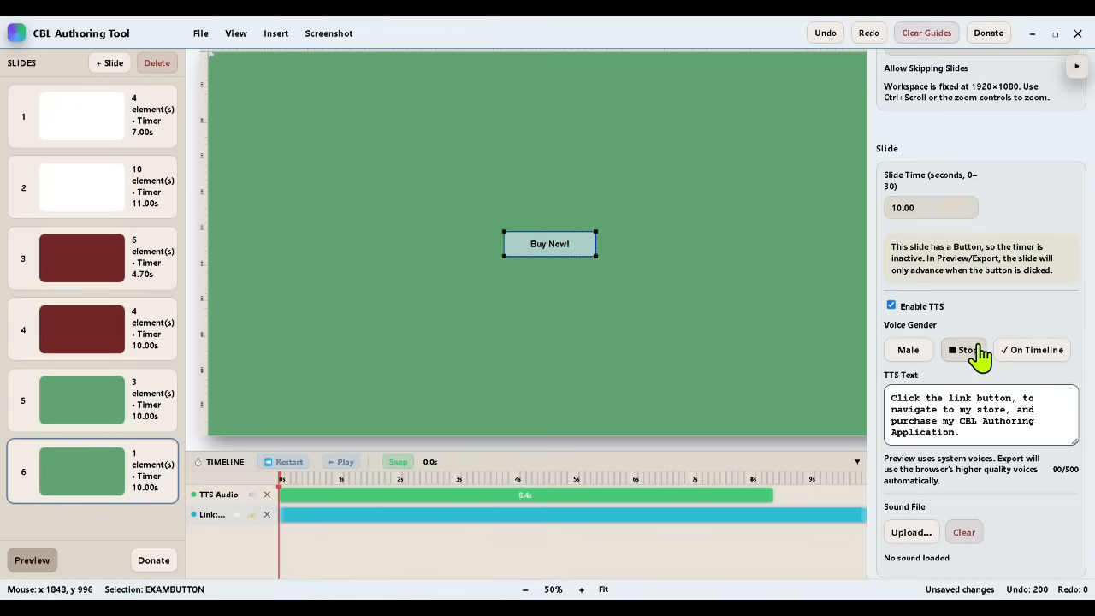
click(980, 357)
click(267, 495)
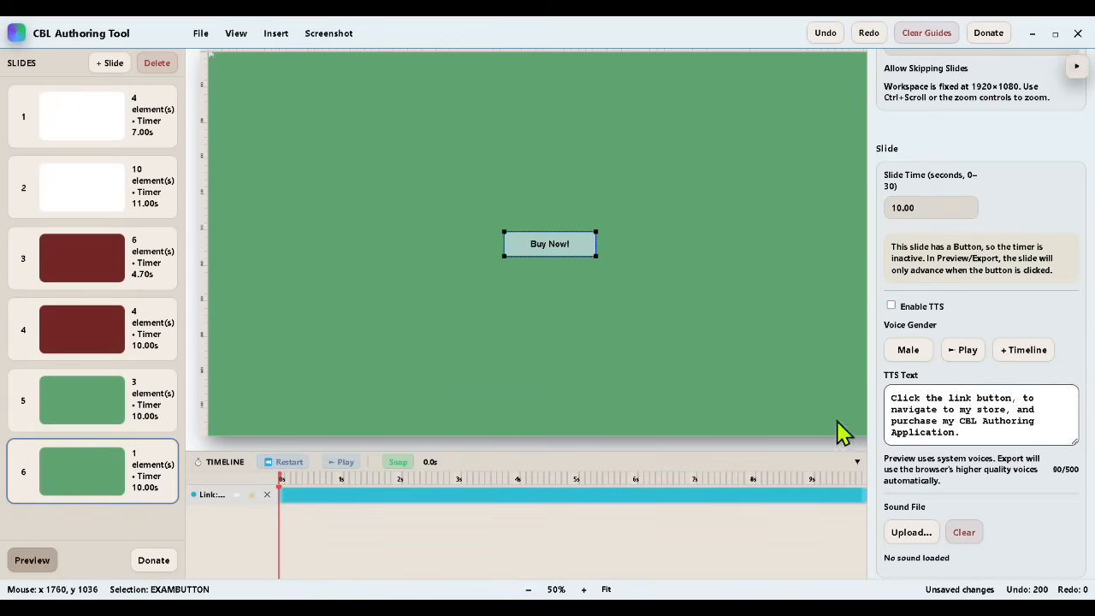
click(1009, 352)
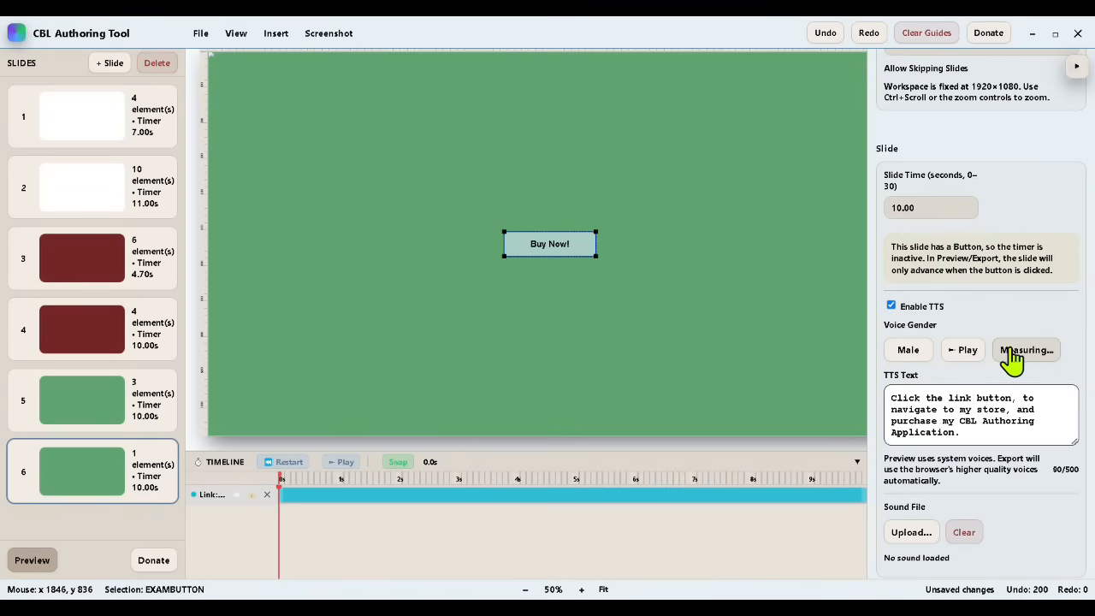
Step: Make the link button's clip start at about 1 s on the timeline and apply Fade In
drag(281, 515, 346, 523)
right_click(352, 517)
click(390, 533)
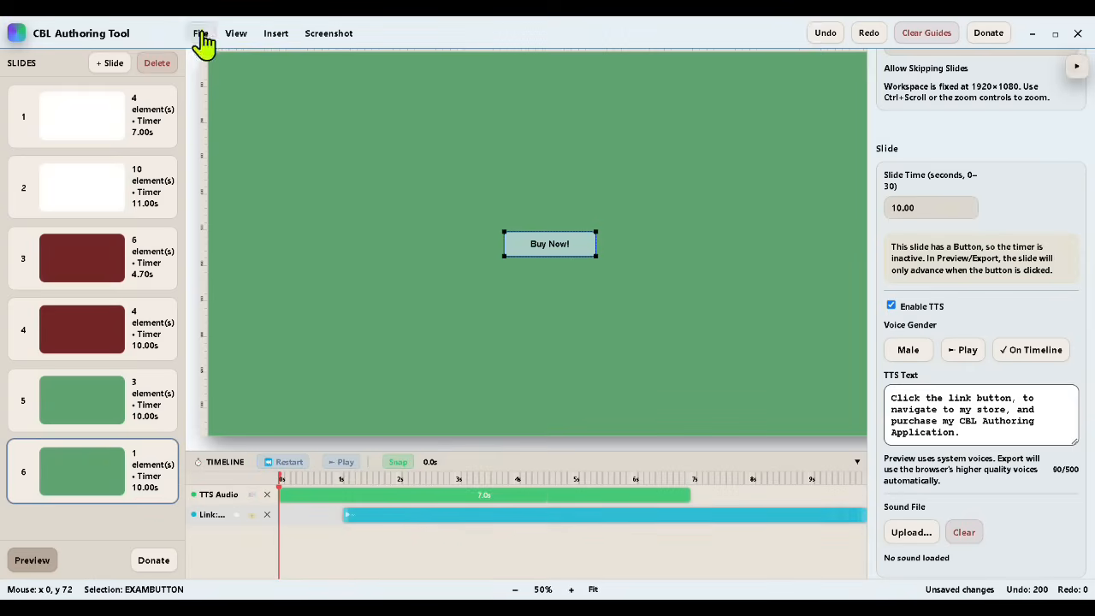
Step: Preview the presentation at full size, submitting Correct on the quiz and completing the input box, and exit the preview
click(32, 560)
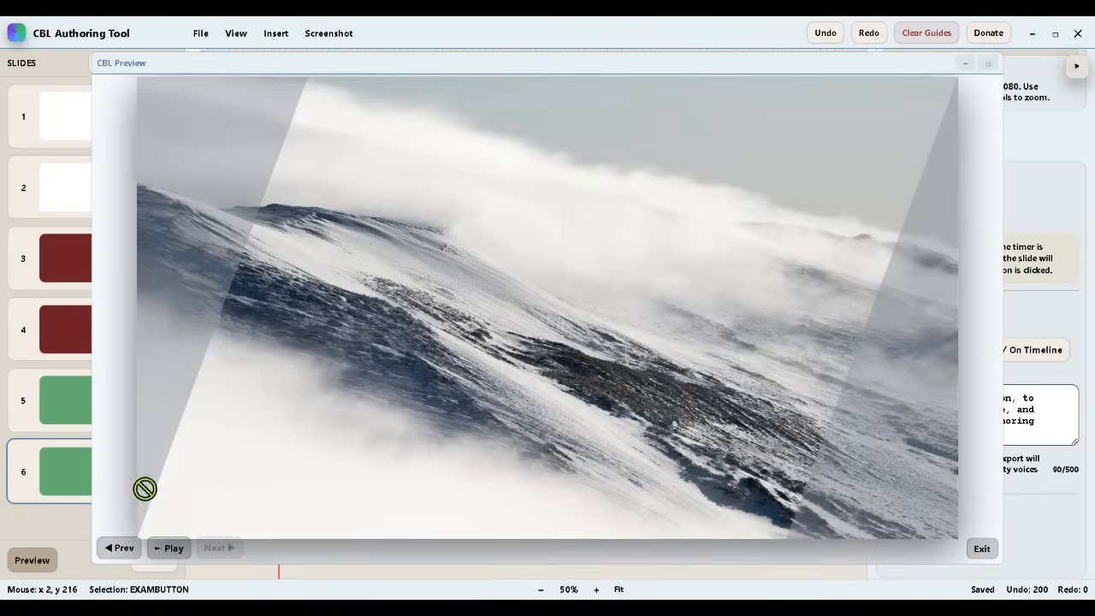
click(988, 63)
key(h)
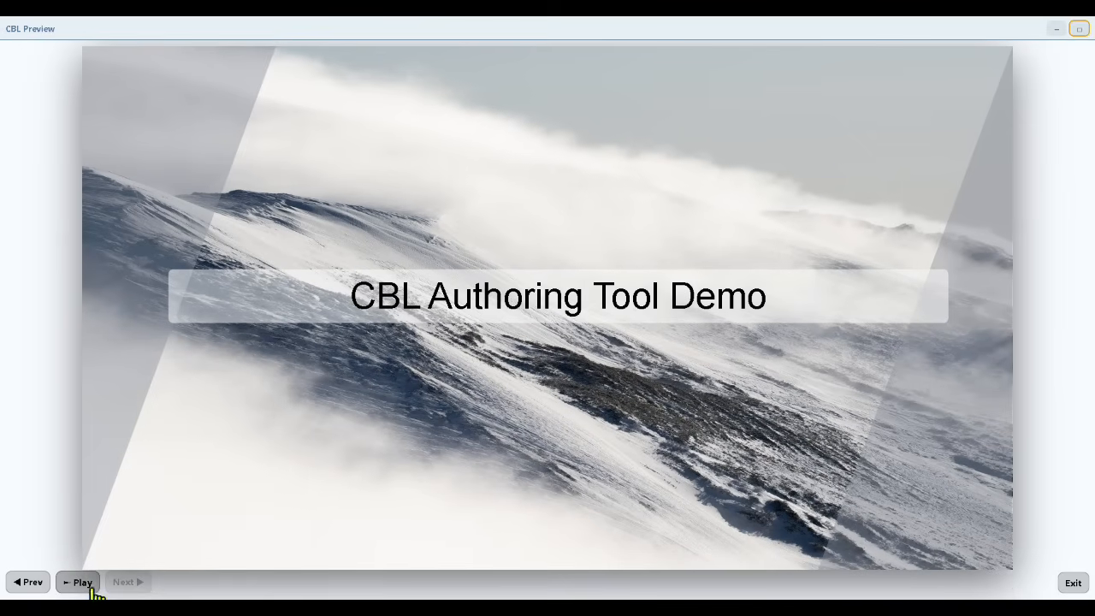
click(80, 581)
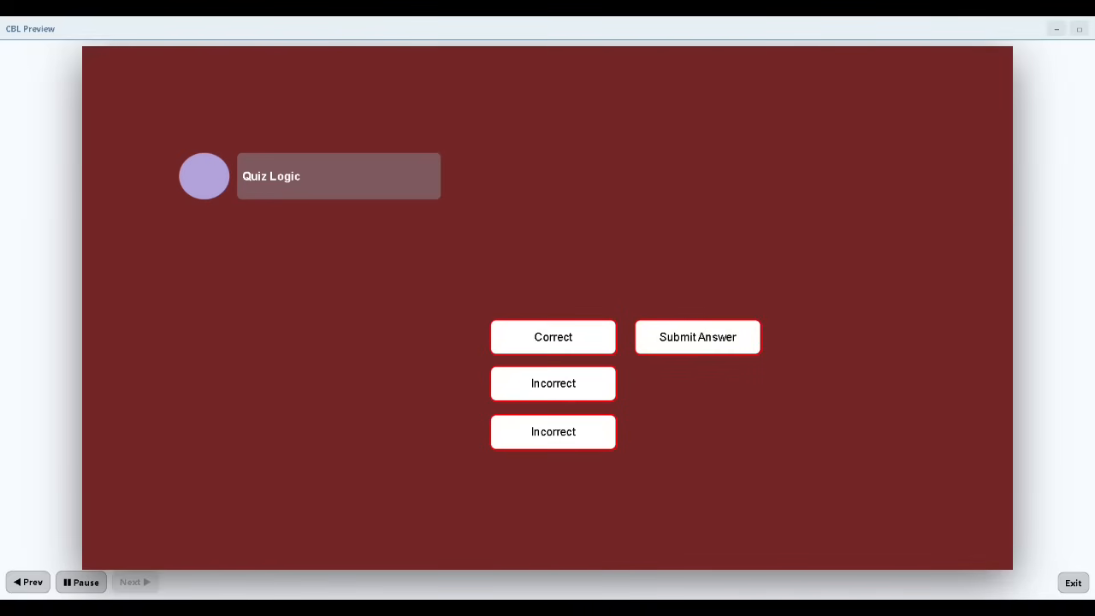
click(596, 340)
click(680, 340)
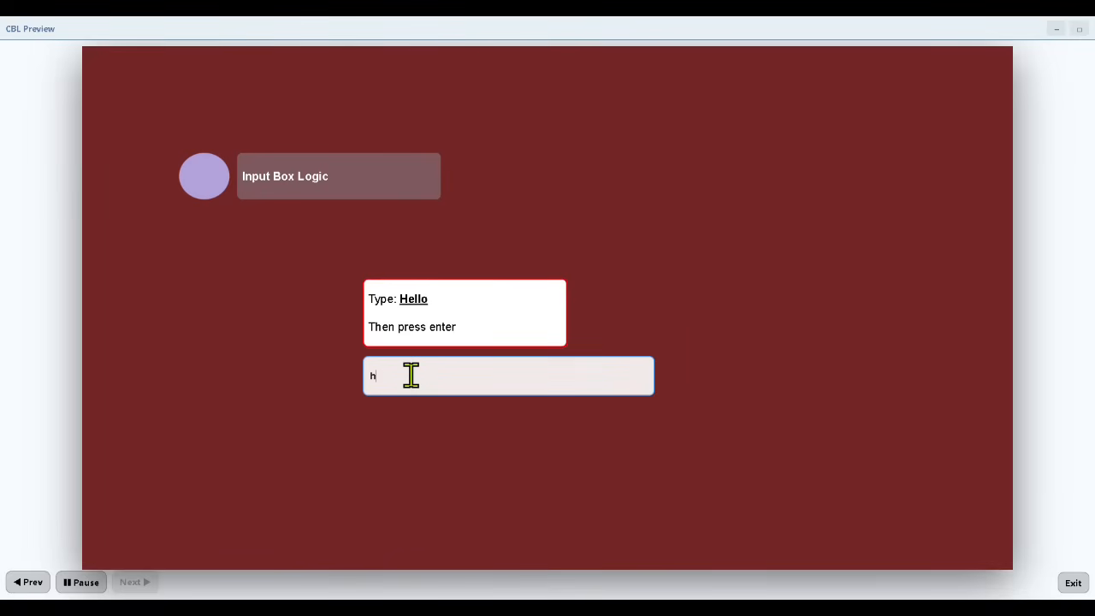
key(Return)
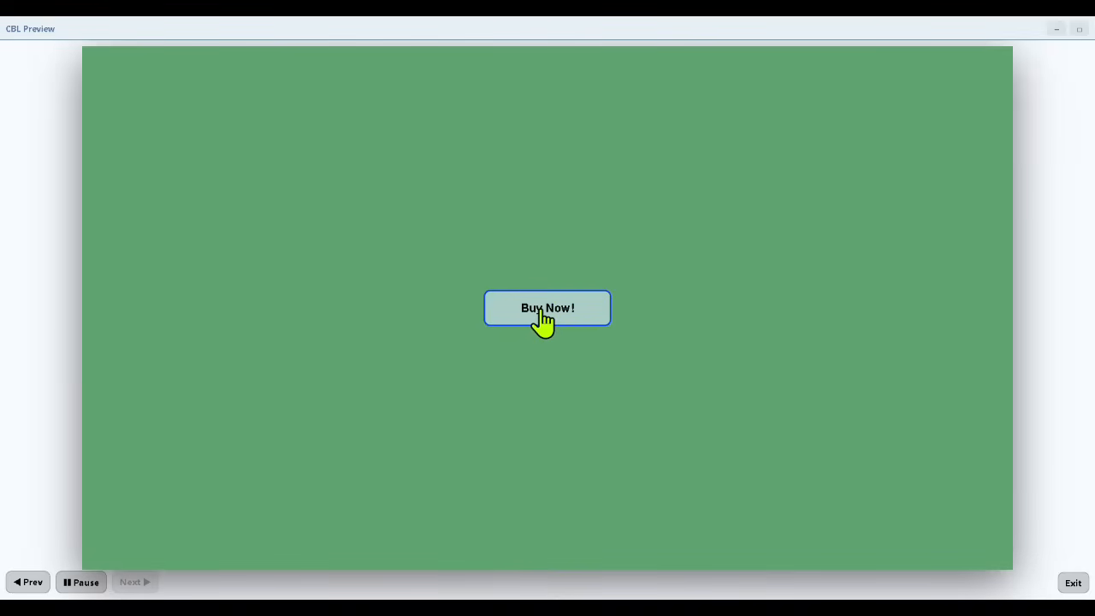
click(1073, 582)
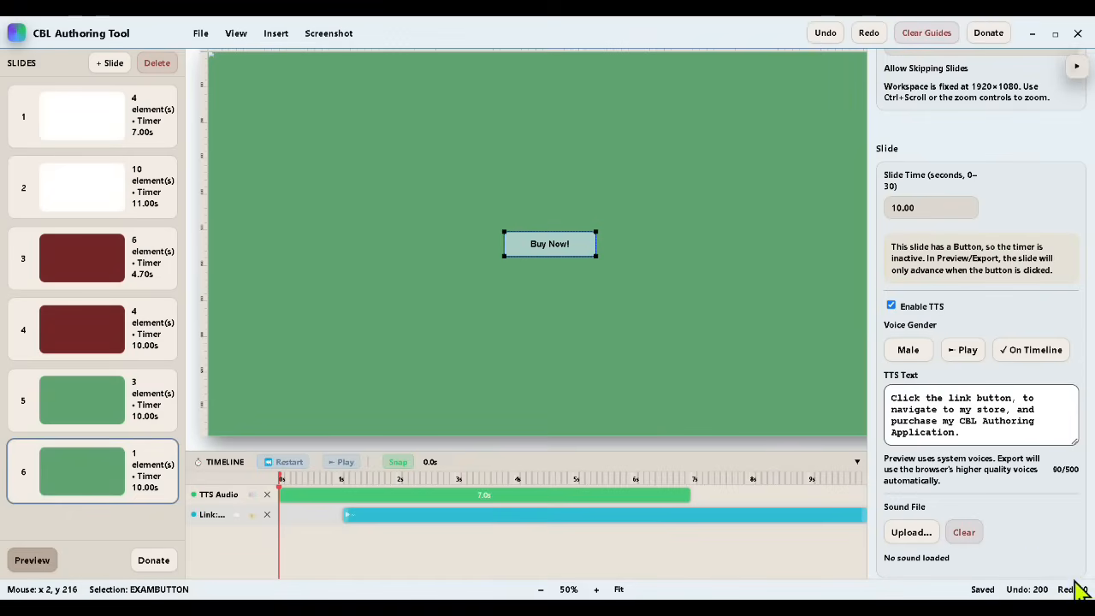
Step: Switch to Chrome to check the CBL Authoring Application's Gumroad store page, and return to CBL Authoring Tool
key(alt+Tab)
click(262, 32)
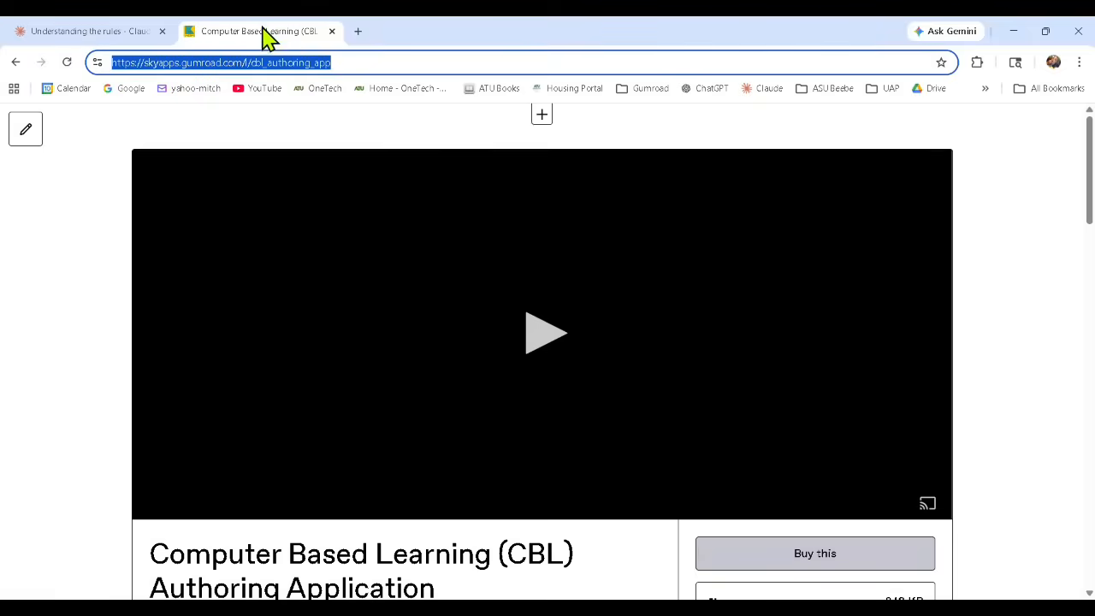
key(alt+Tab)
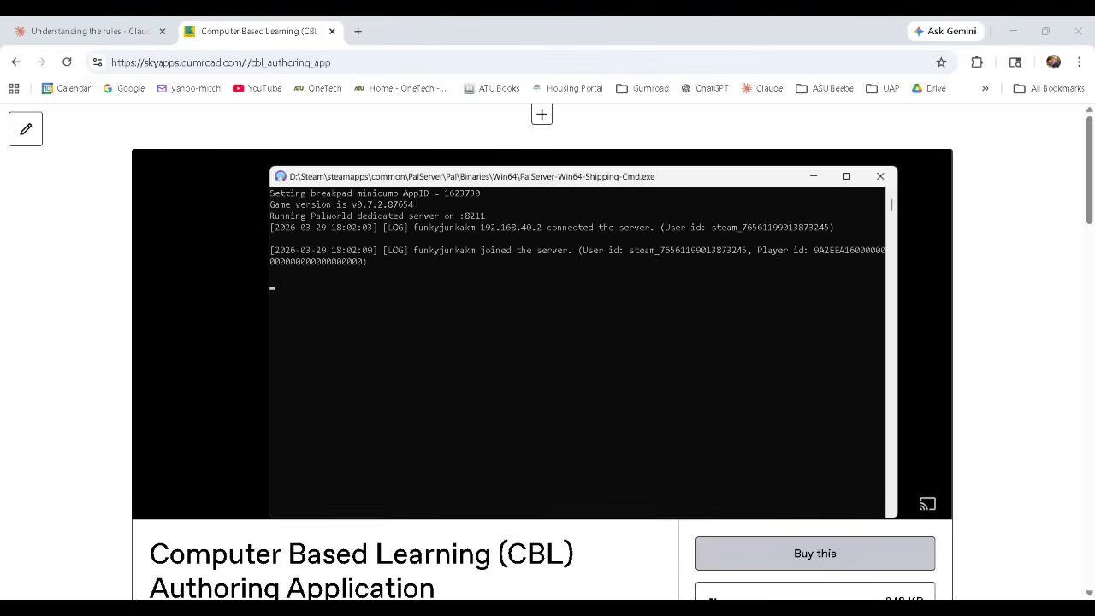
key(alt+Tab)
Step: Look through the slides and move the "No Subscription!" box on the pricing slide slightly upward
click(65, 341)
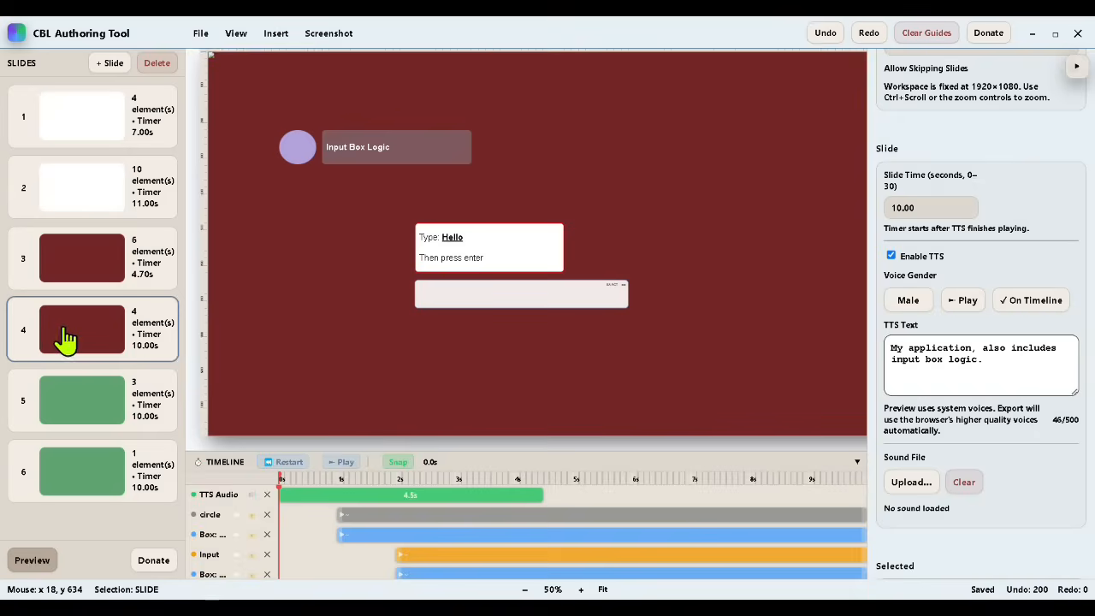
click(61, 269)
click(62, 409)
drag(360, 295, 357, 286)
click(495, 310)
click(83, 189)
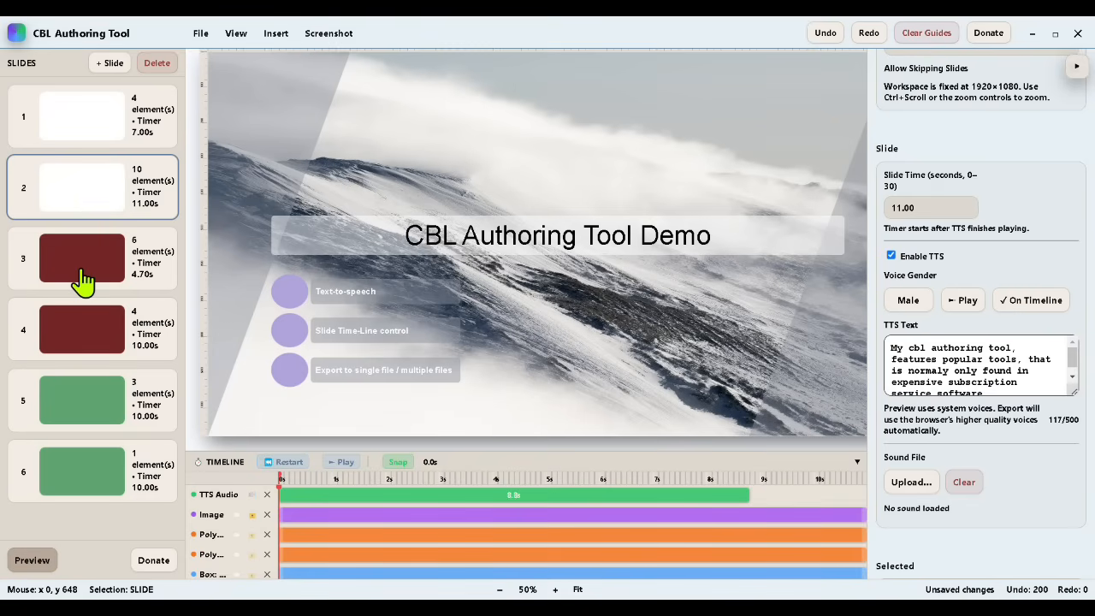
Step: Export the presentation as a single HTML file, overwriting demo export.html in the Demo folder
click(201, 33)
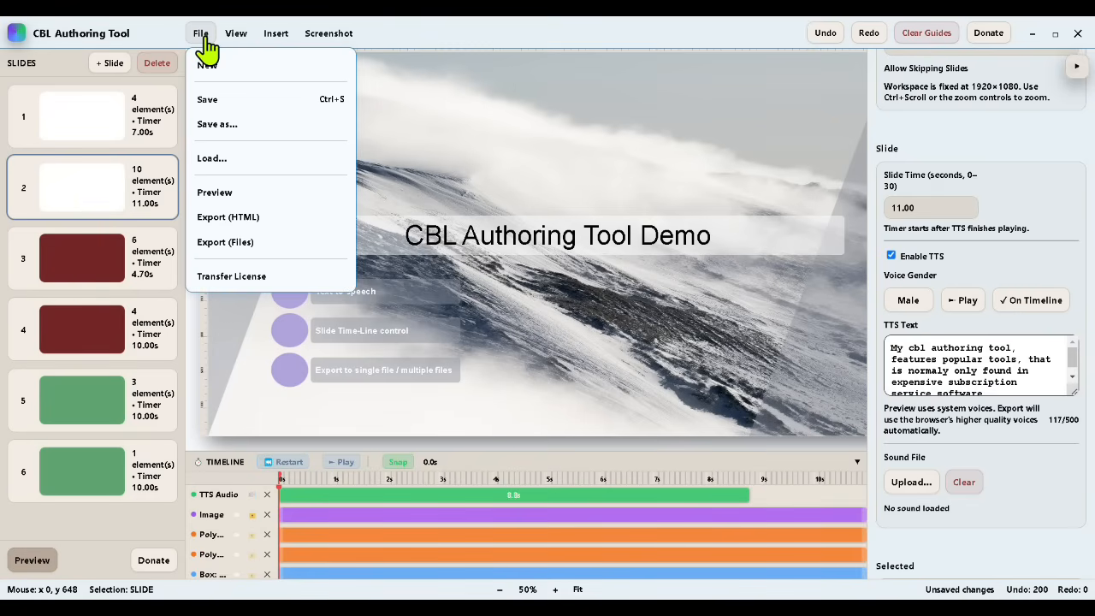
click(221, 219)
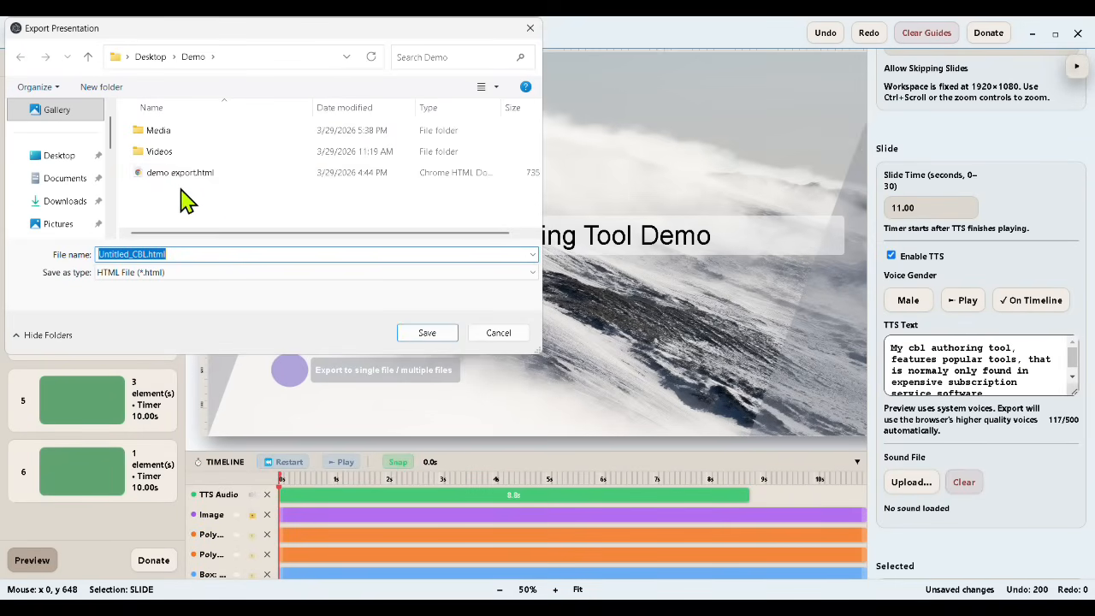
double_click(141, 172)
click(588, 320)
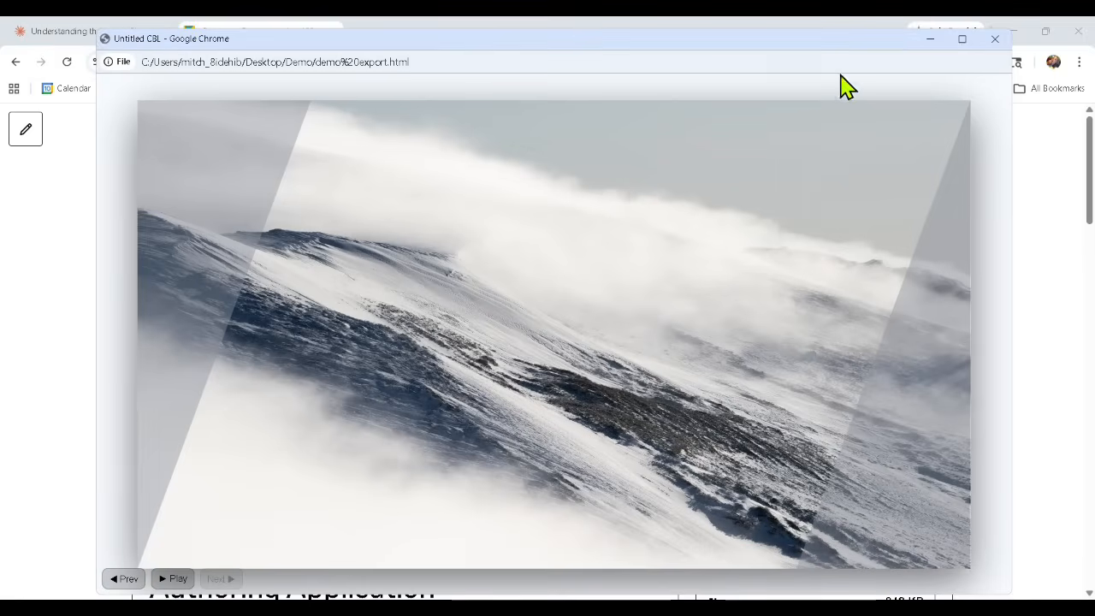
Step: Play the exported demo export.html presentation in a maximized browser window, pause it, and close the window
click(970, 41)
click(83, 586)
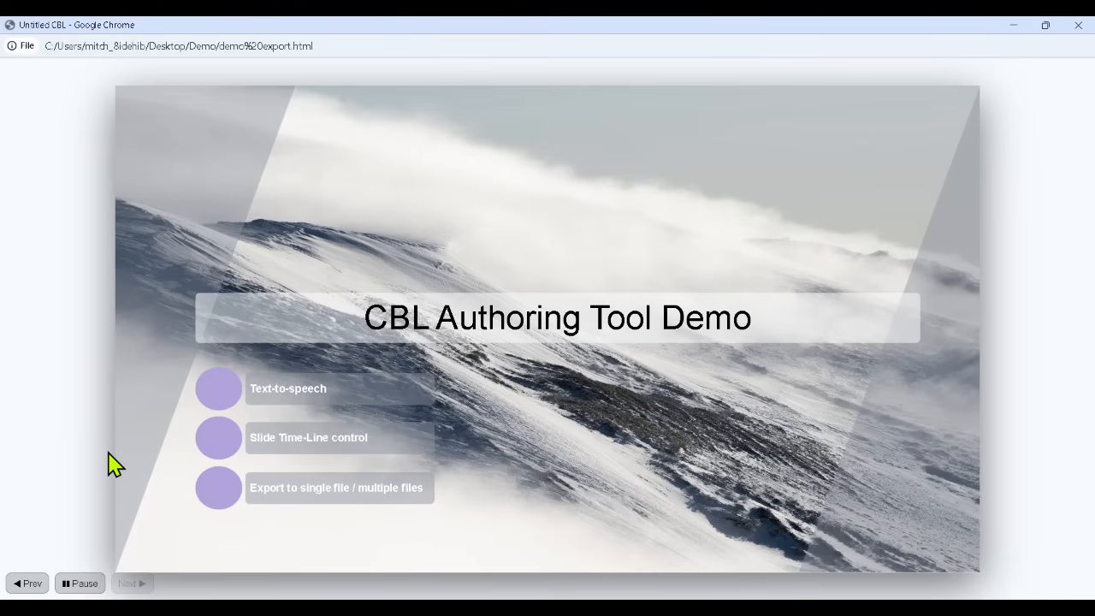
click(76, 582)
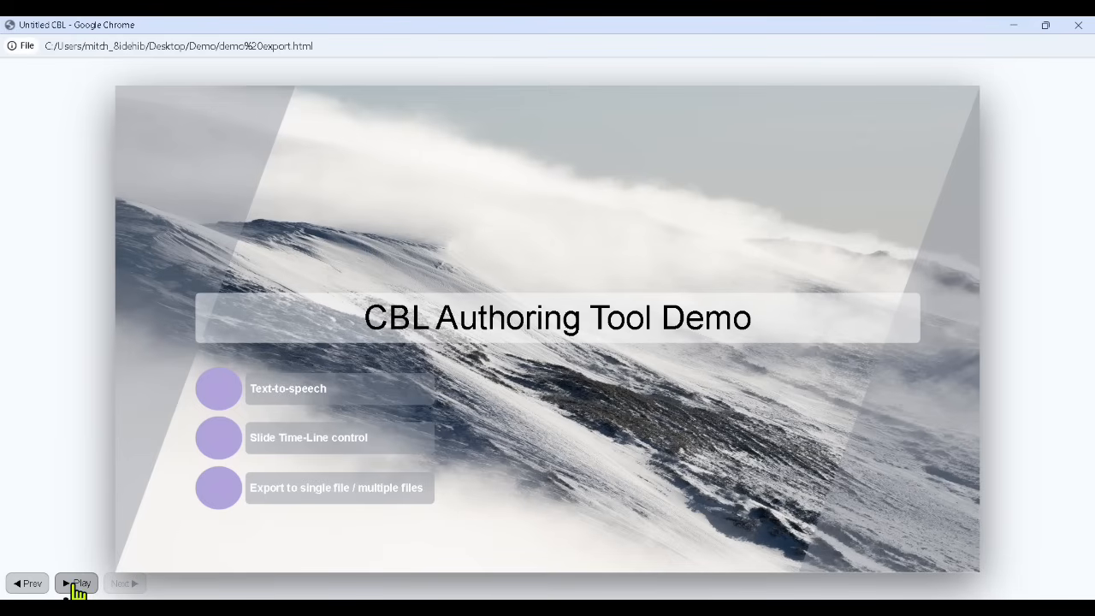
click(1080, 26)
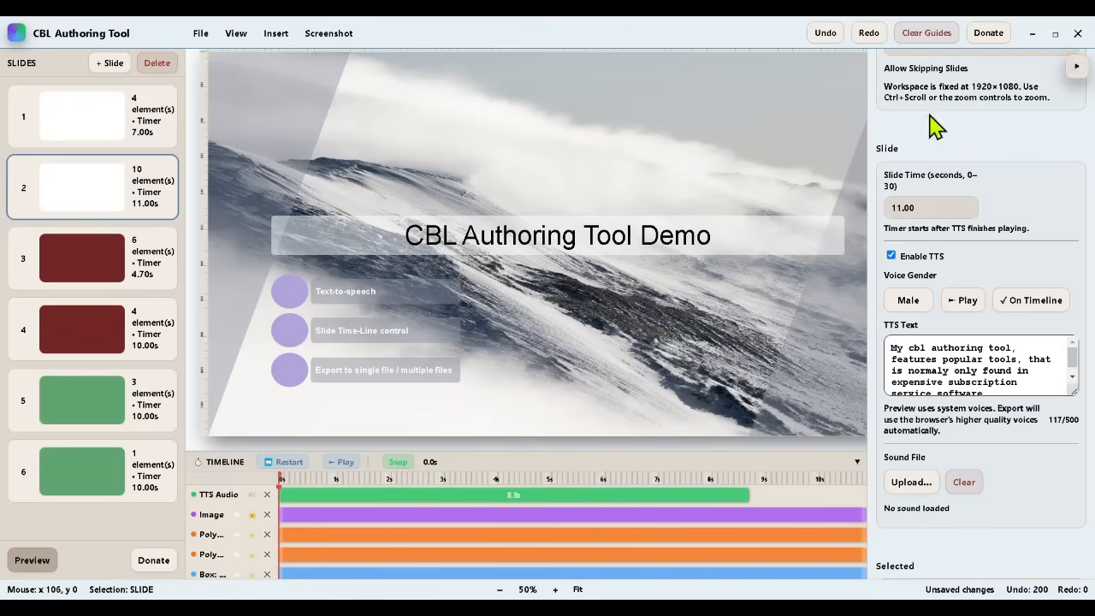
Step: Export the presentation as multiple files under the name Demo Files in the Demo folder
click(200, 32)
click(225, 237)
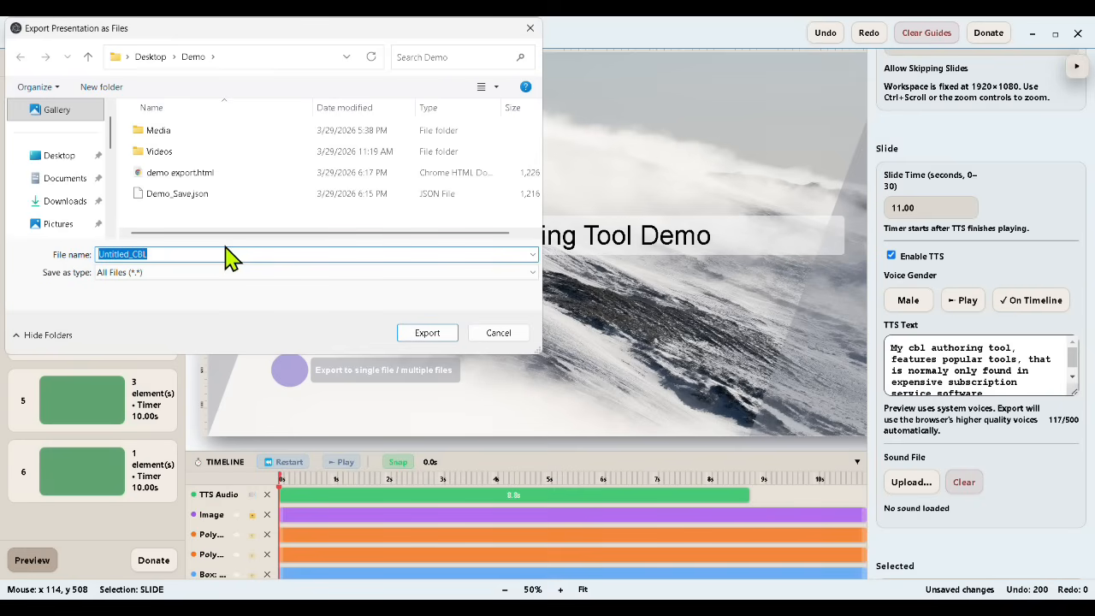
text(Demo Files)
click(427, 332)
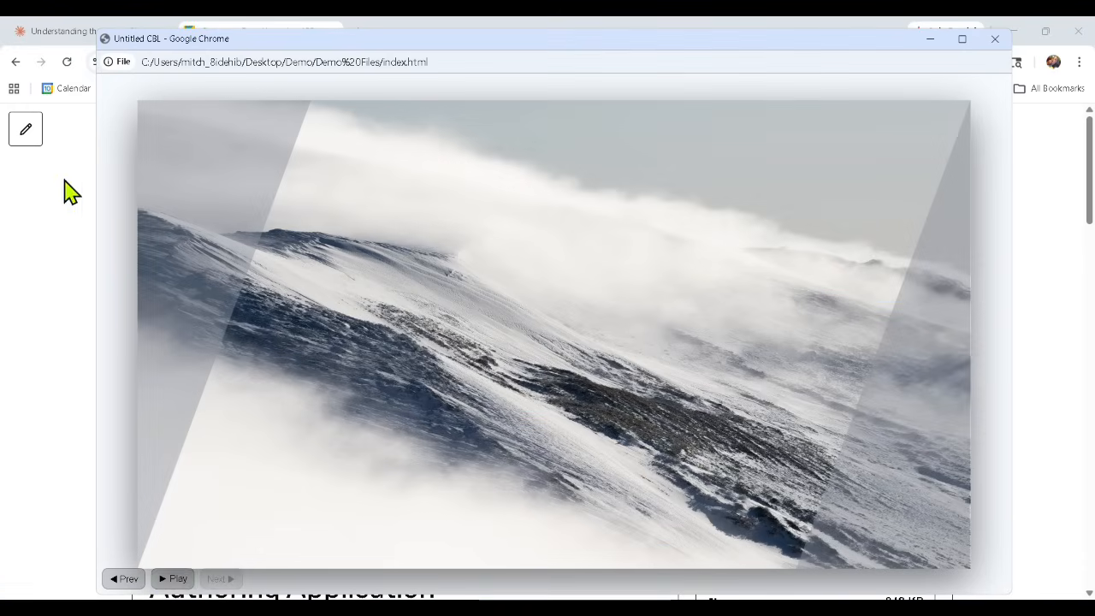
Step: Play the index.html presentation exported to Demo Files, pause it, and close its browser window
click(174, 579)
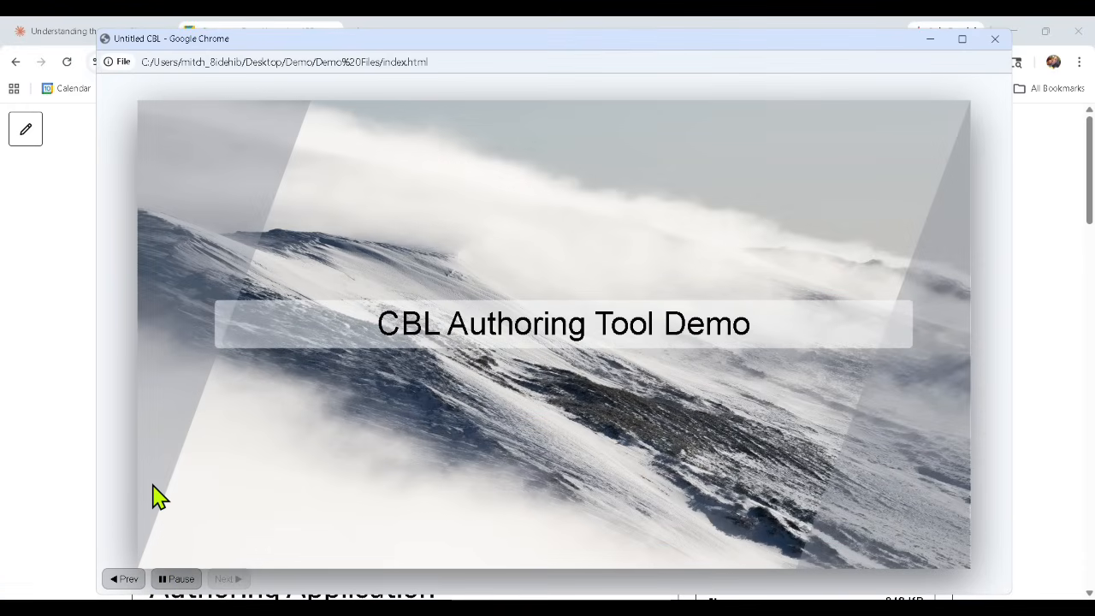
click(175, 580)
click(995, 38)
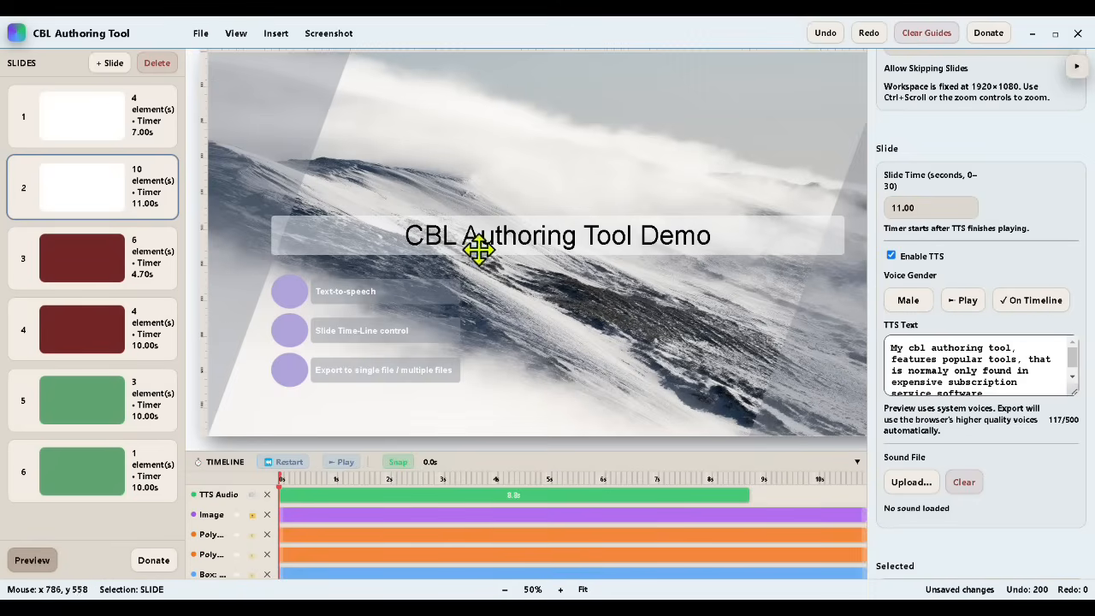
Step: Open the built-in presentation preview, maximize it, restore it to its smaller size, and exit the preview
click(32, 561)
click(990, 66)
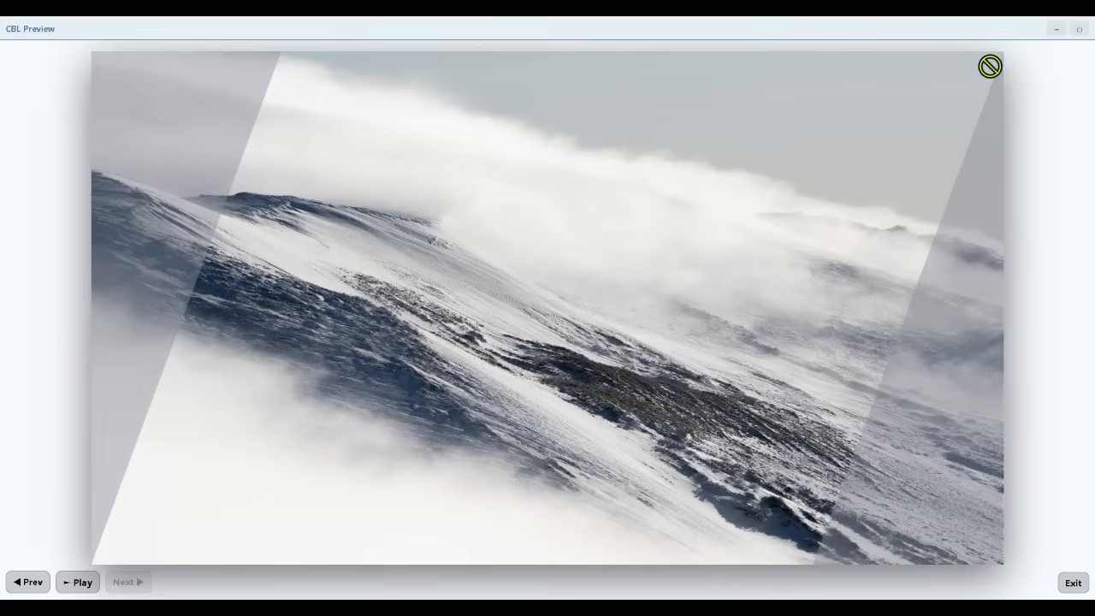
click(1077, 29)
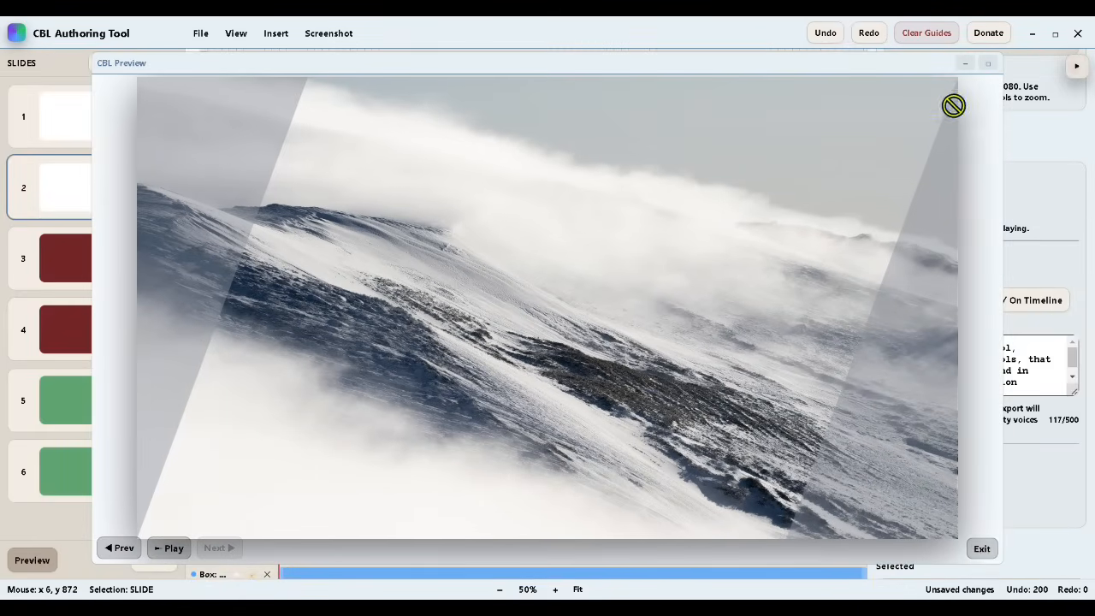
click(981, 550)
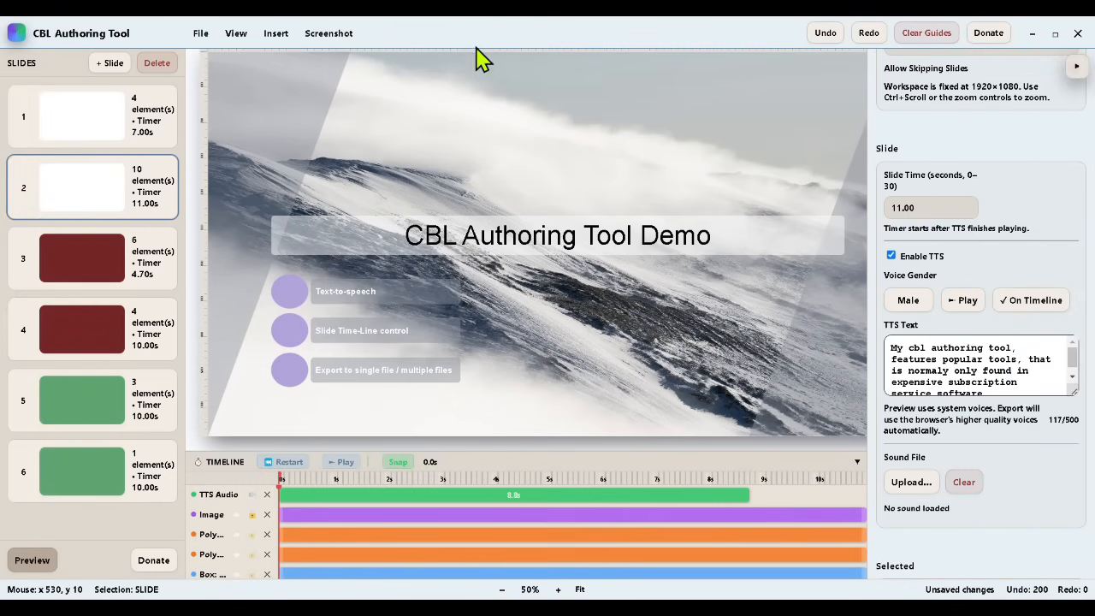